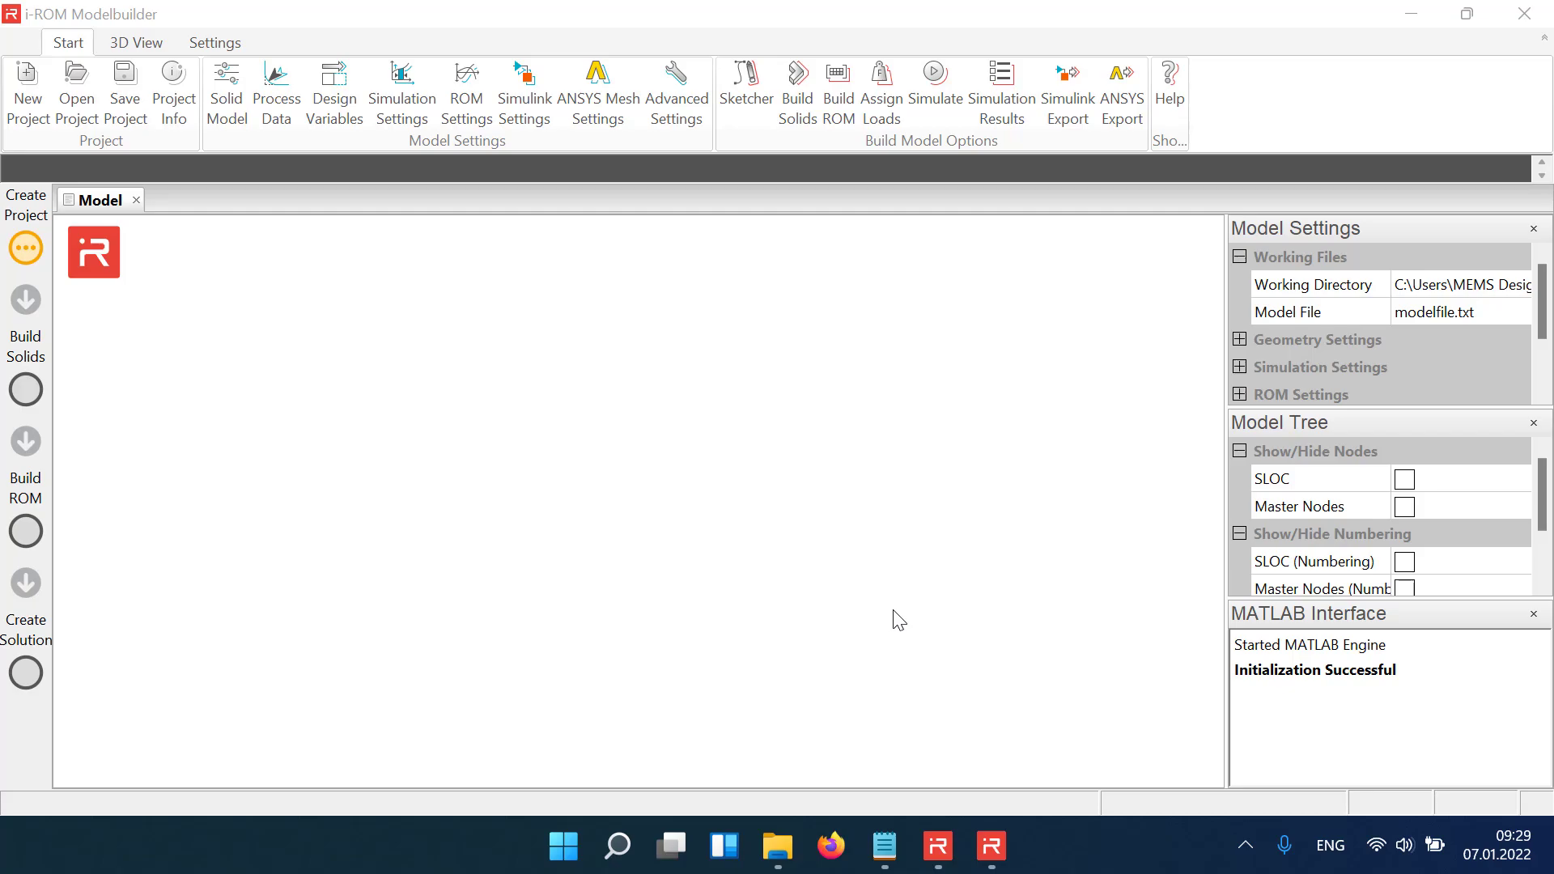
Open the Accelerometer.iromproj project.
left_click(78, 89)
left_click(306, 229)
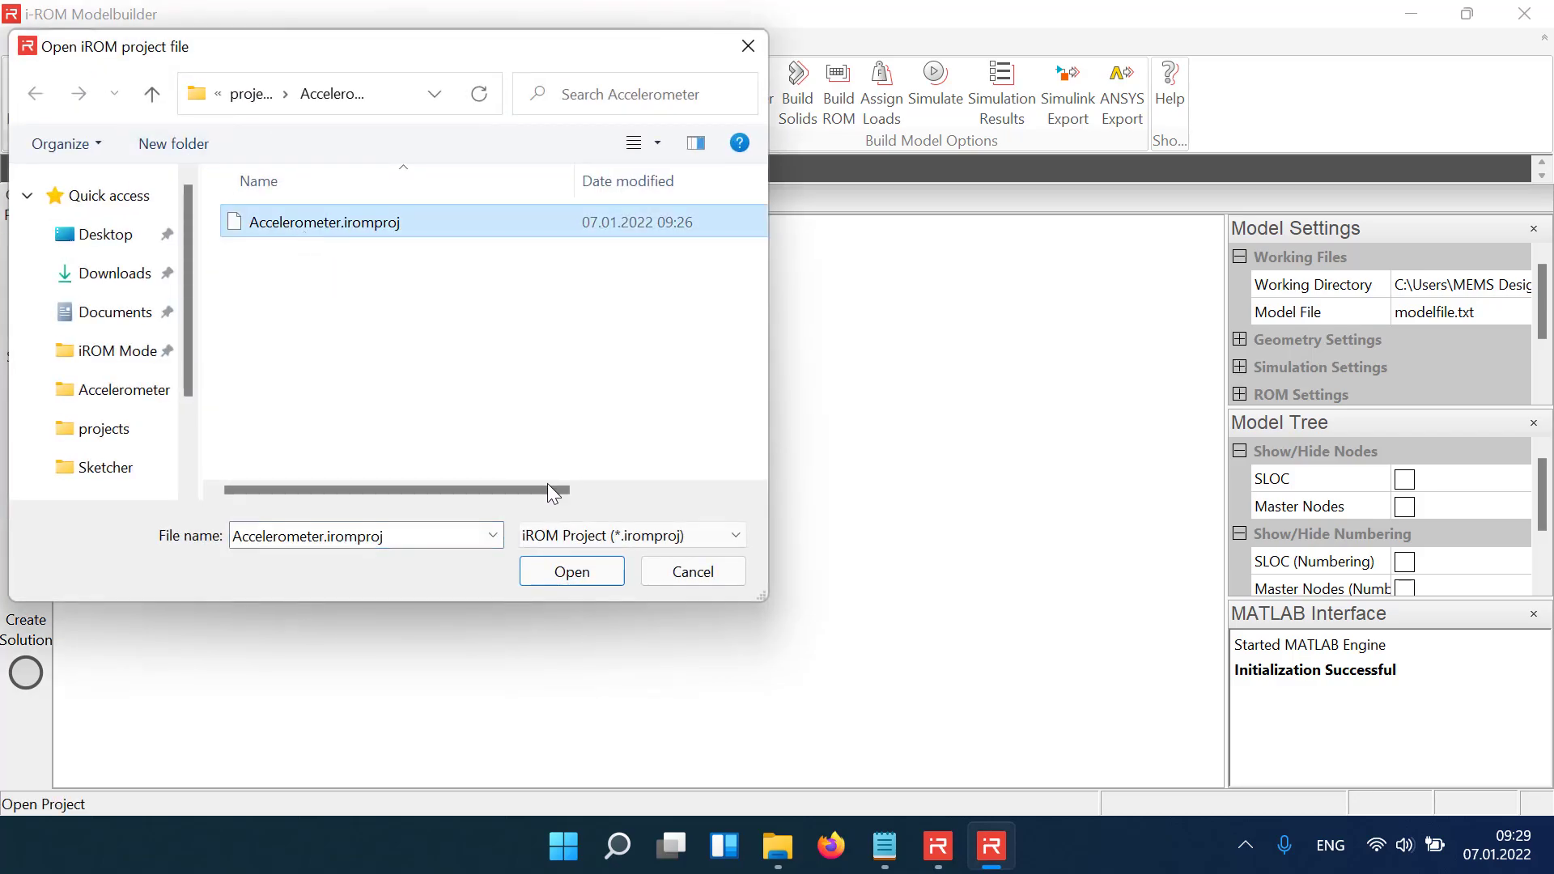
left_click(568, 575)
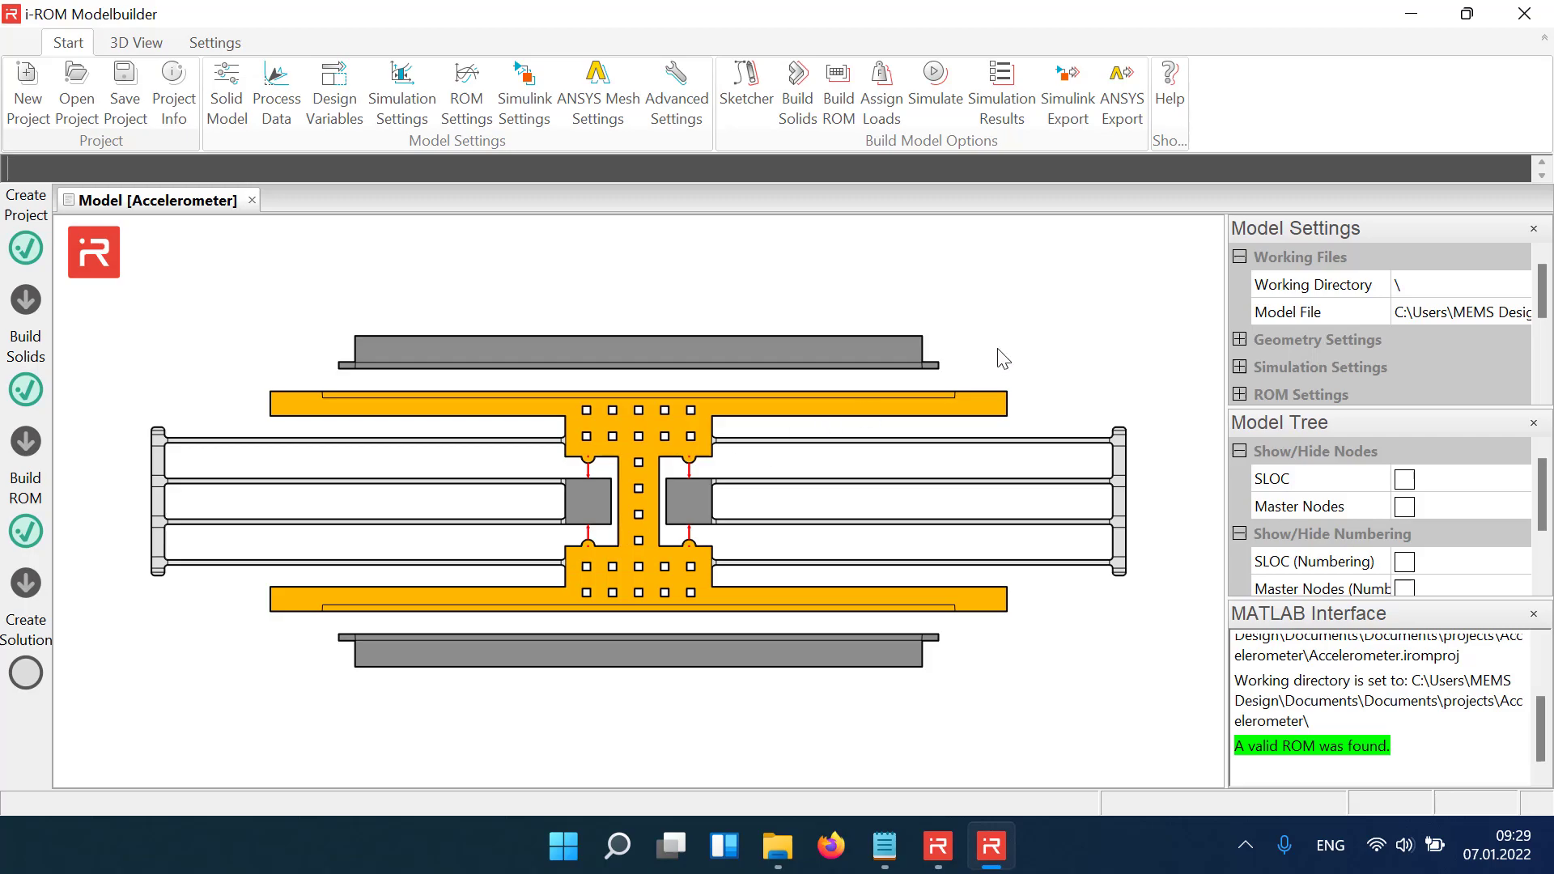
Start a mechanical acceleration load (ACEL) with direction uy.
left_click(882, 84)
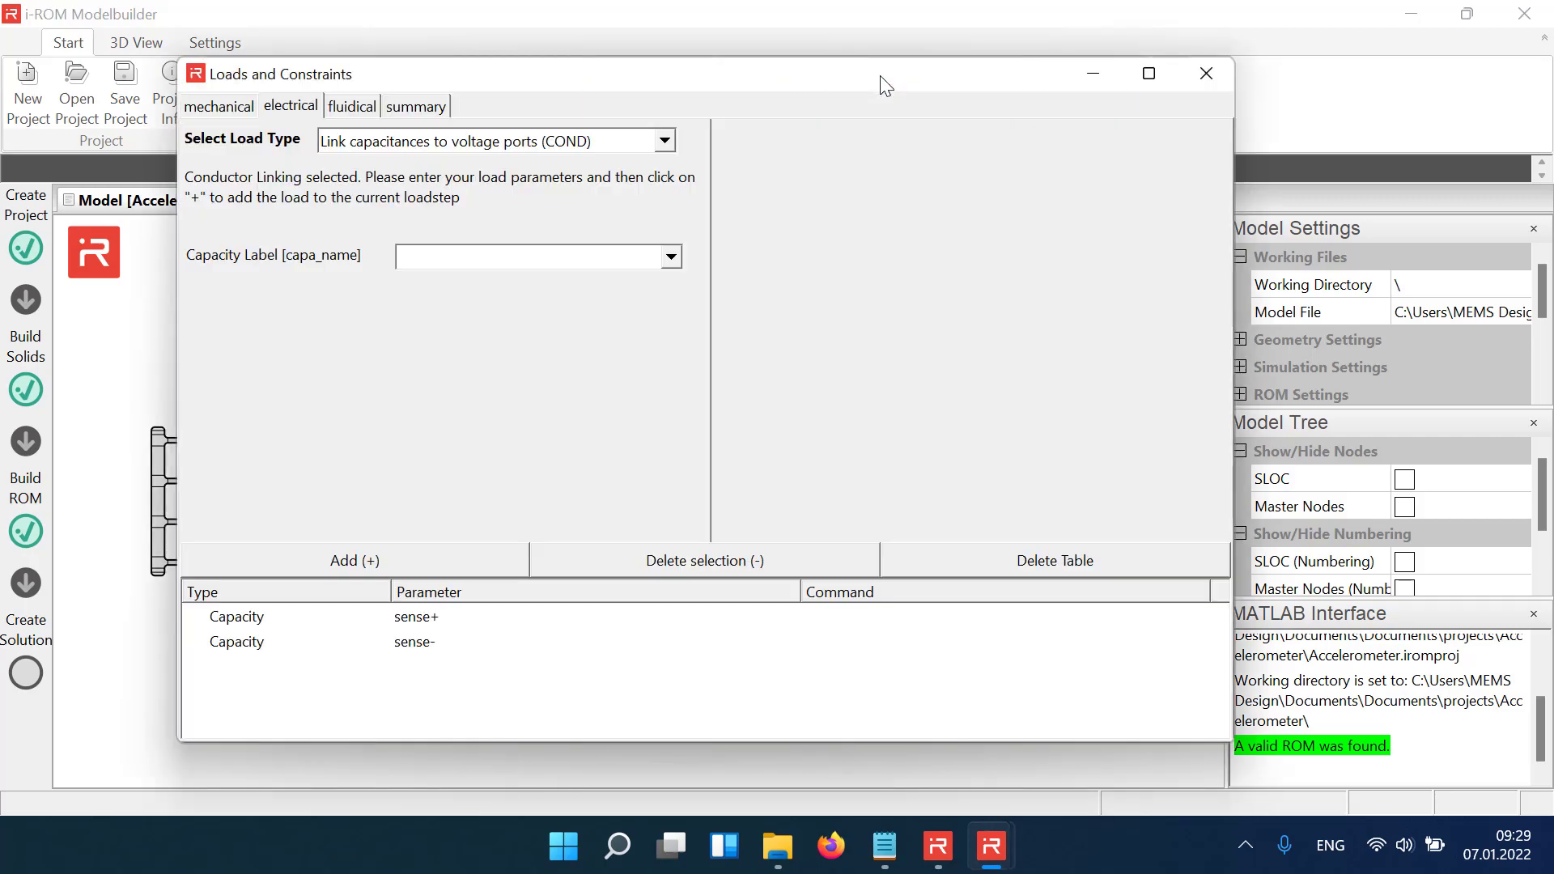
left_click(214, 108)
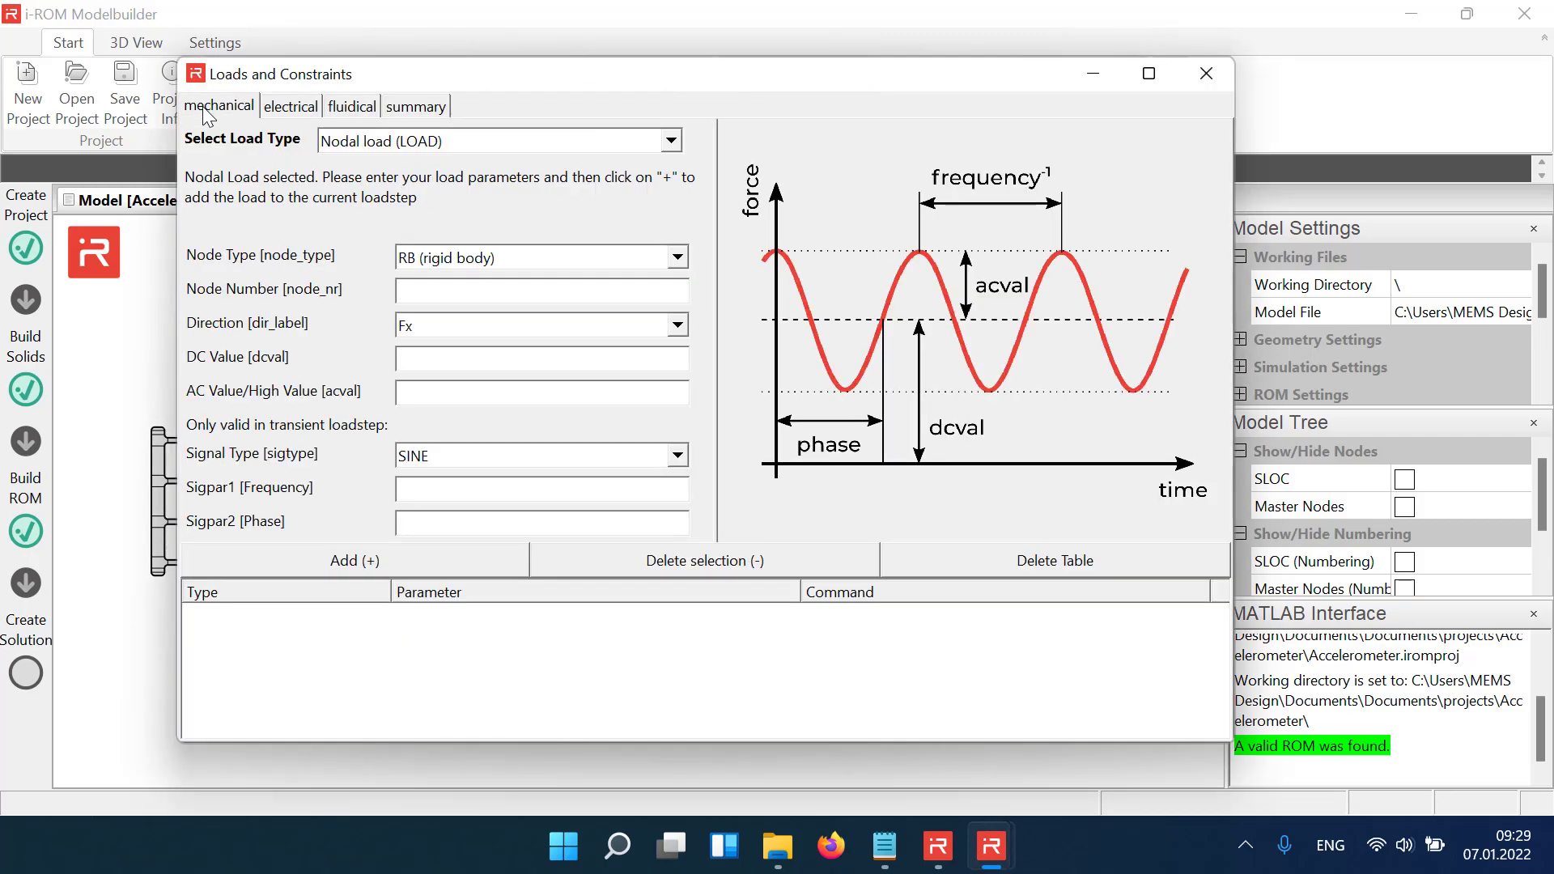
left_click(670, 141)
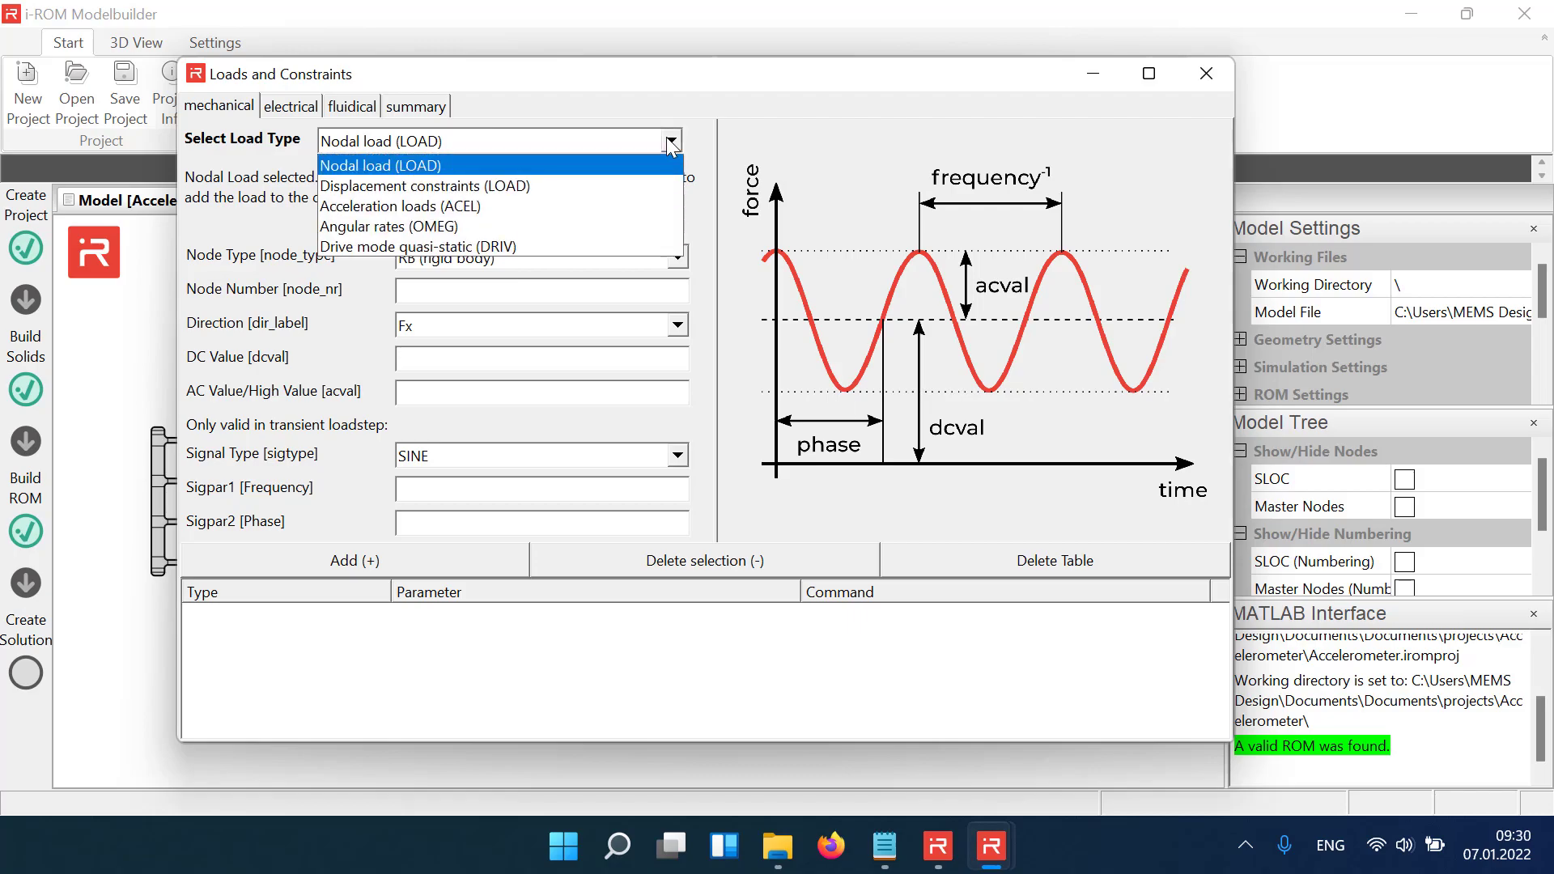
left_click(451, 212)
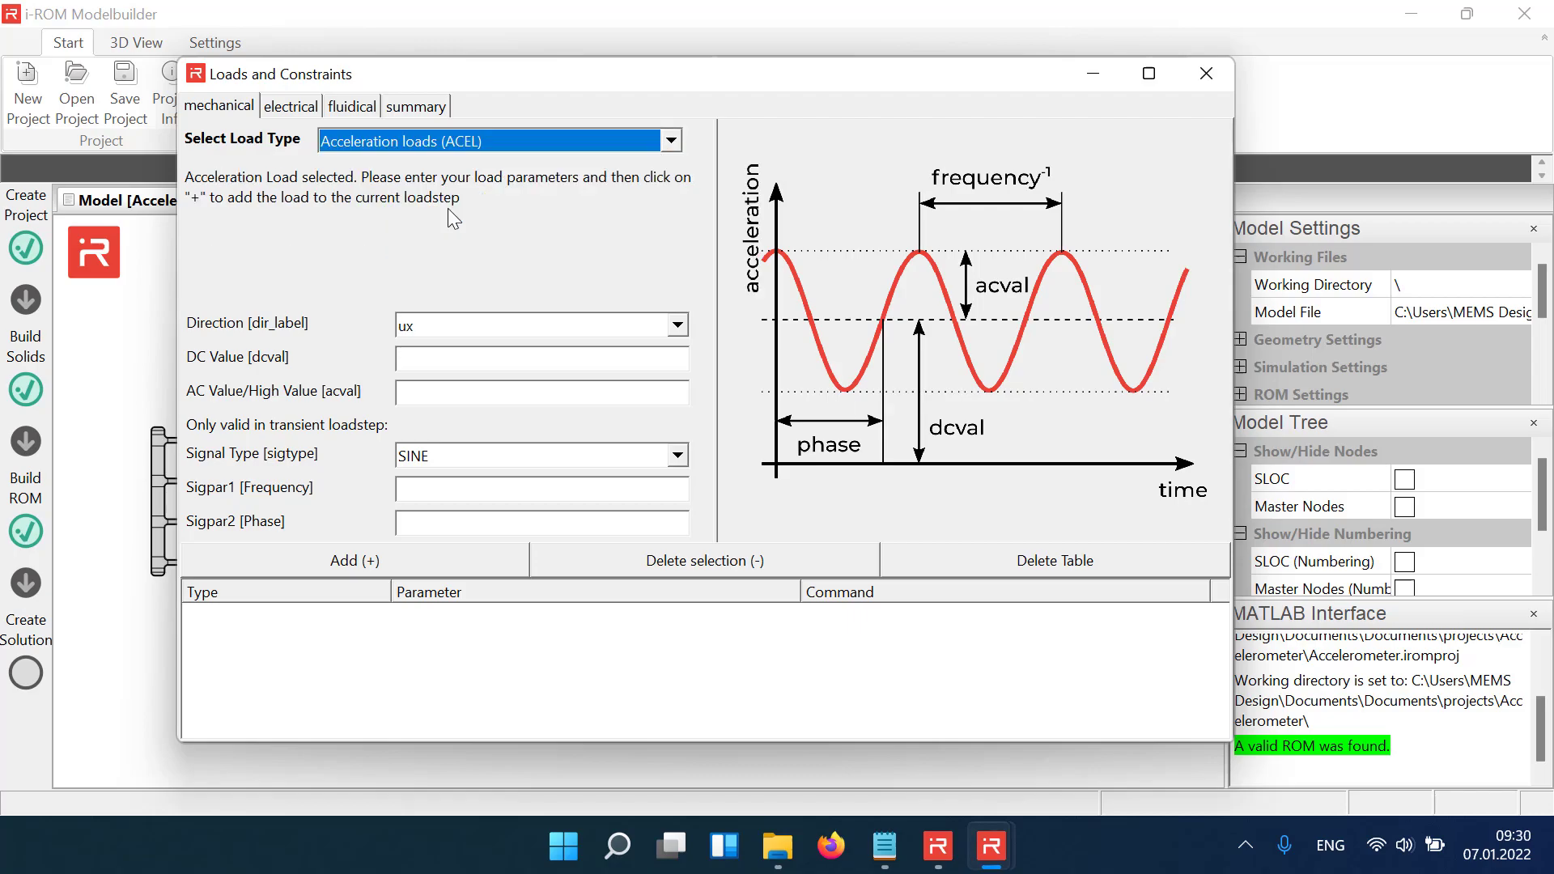
left_click(678, 326)
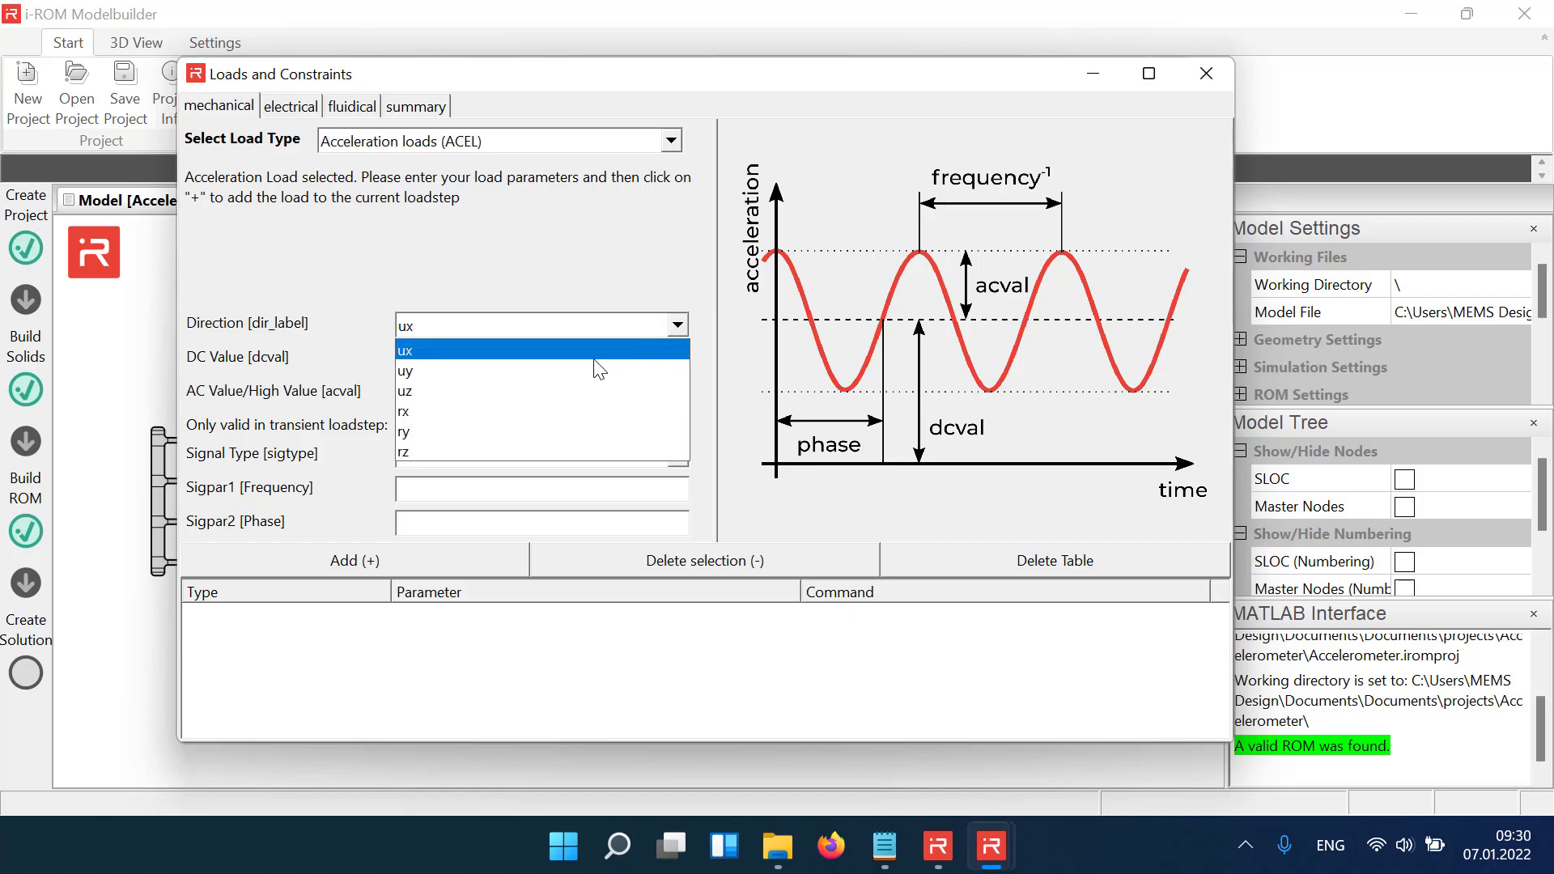
left_click(547, 371)
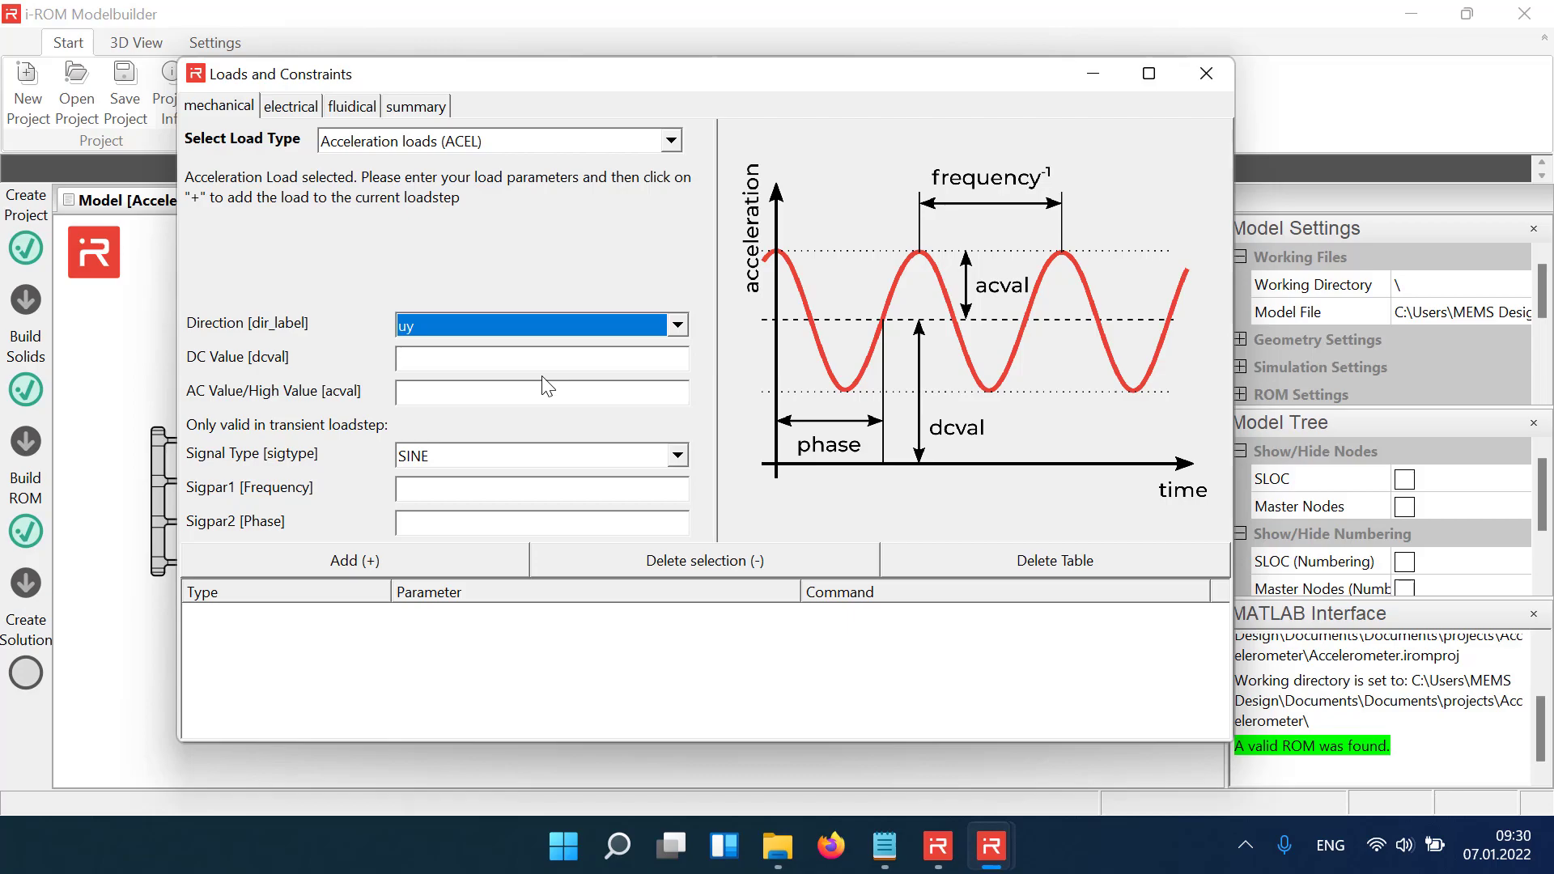
Preview the STEP, PULSE and RAMP signal shapes for the acceleration load.
left_click(678, 456)
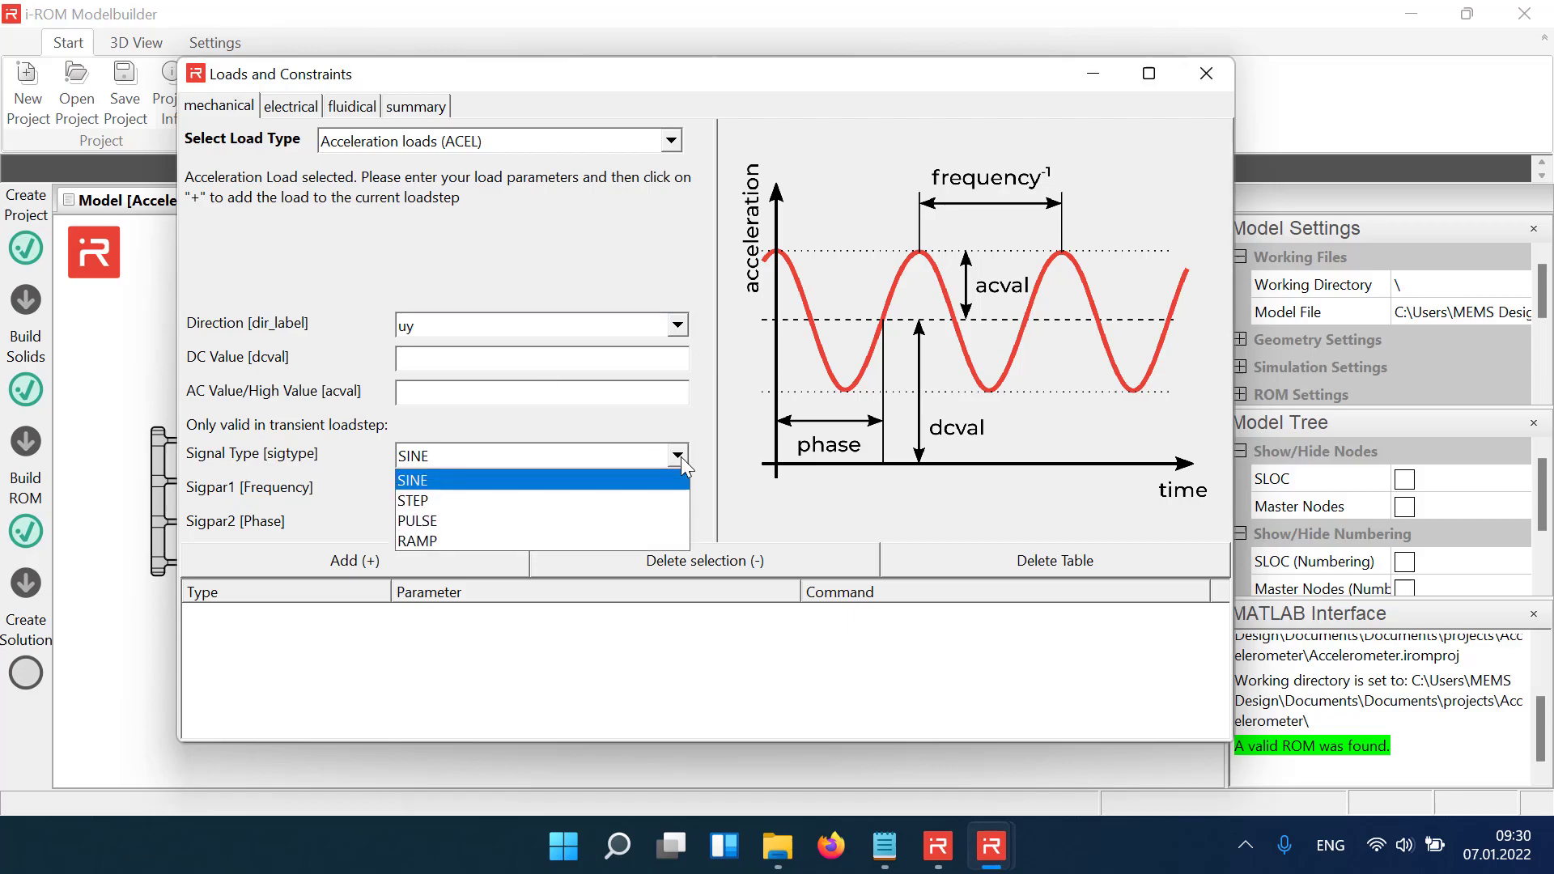
left_click(649, 497)
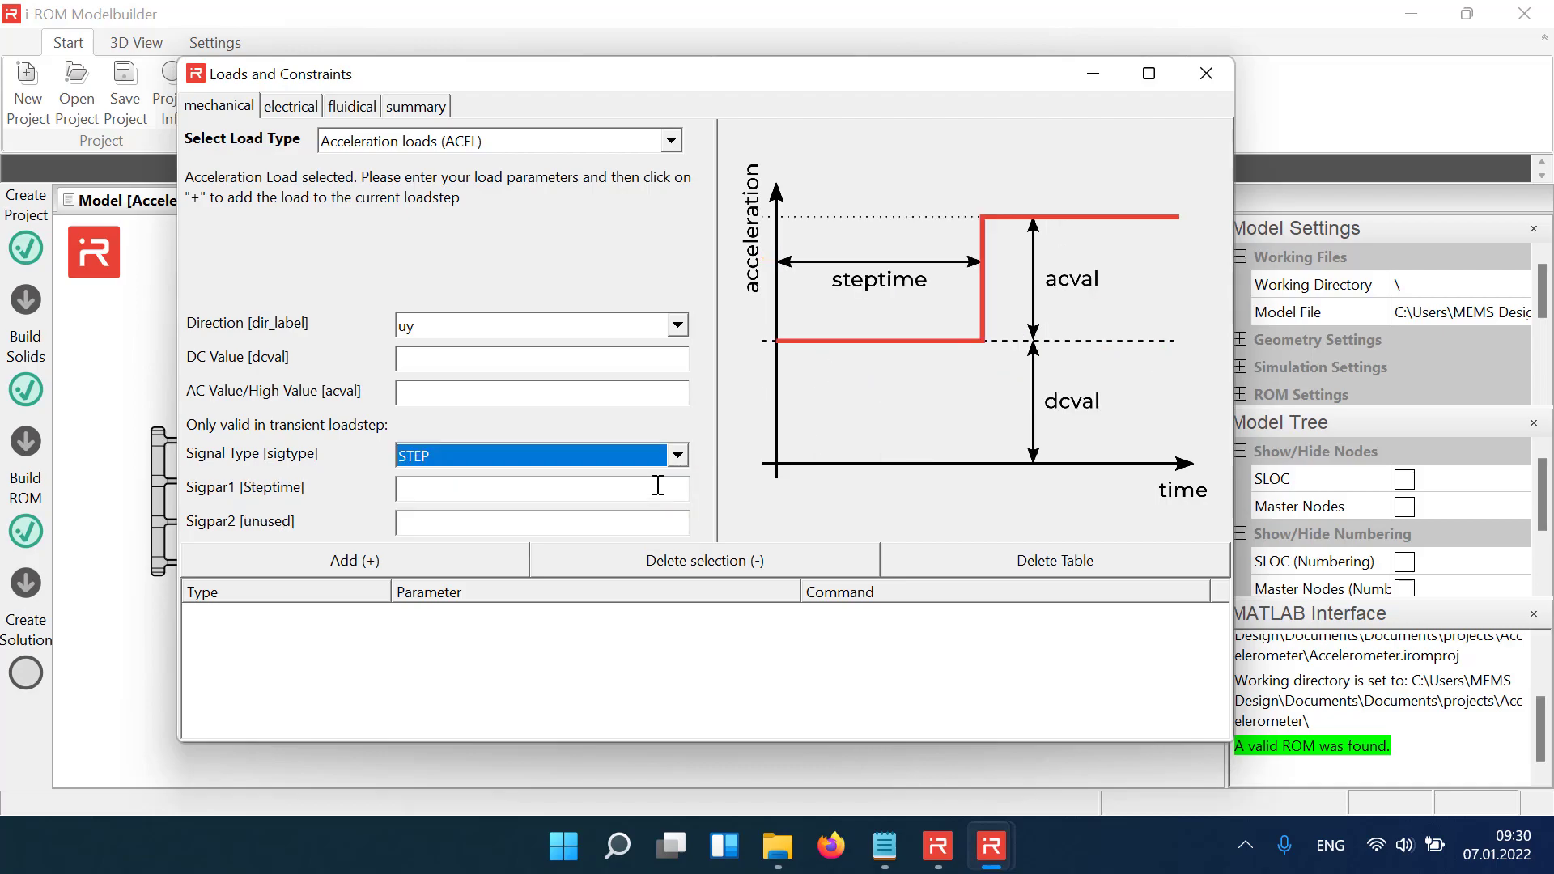
left_click(678, 455)
left_click(618, 524)
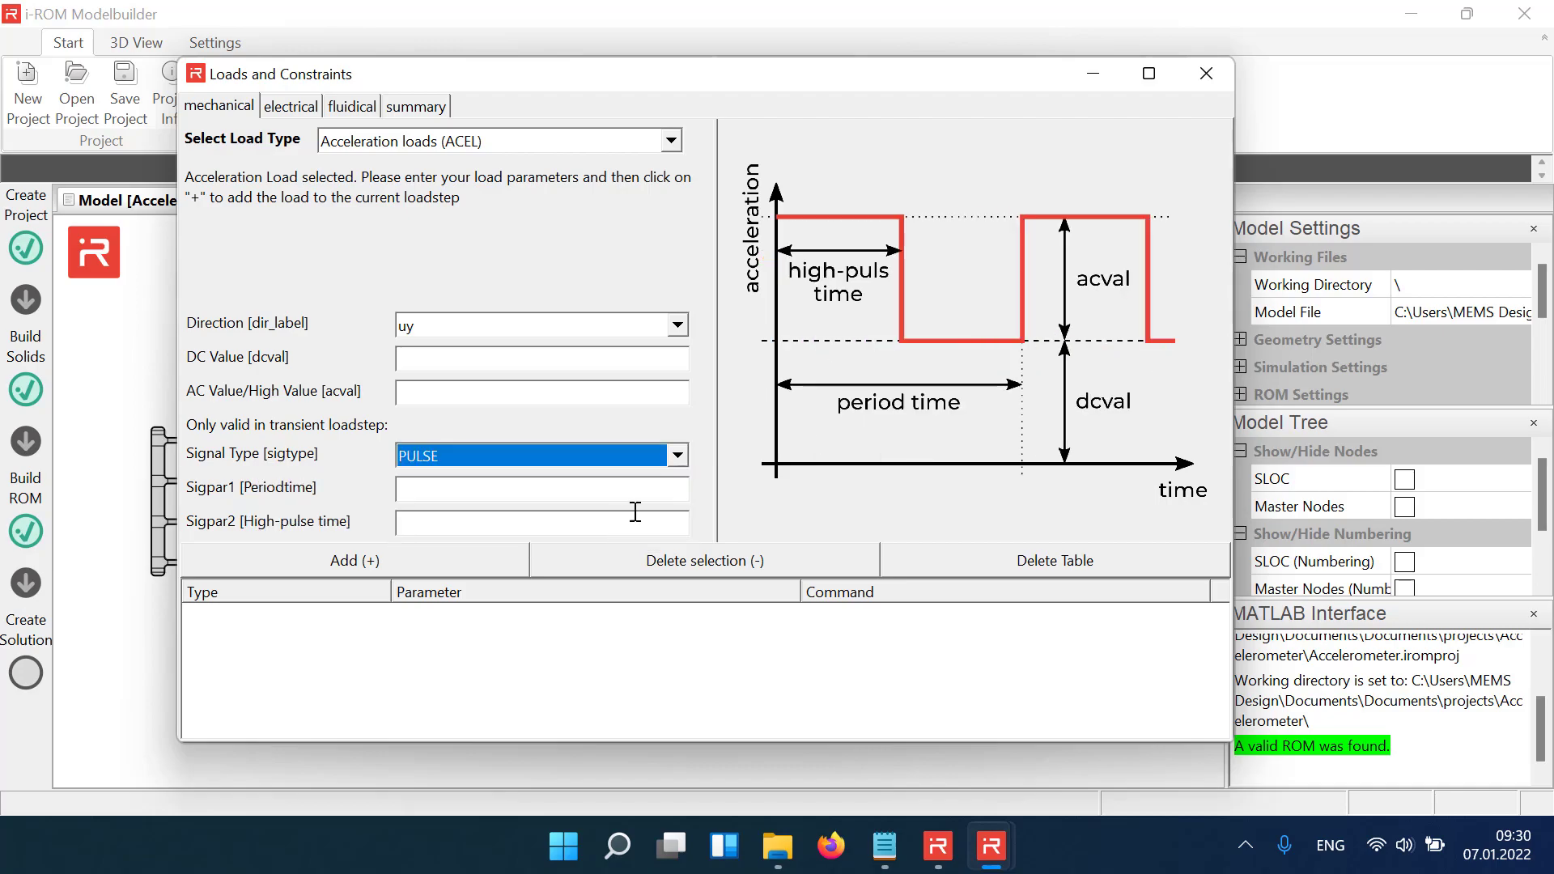
left_click(674, 457)
left_click(632, 538)
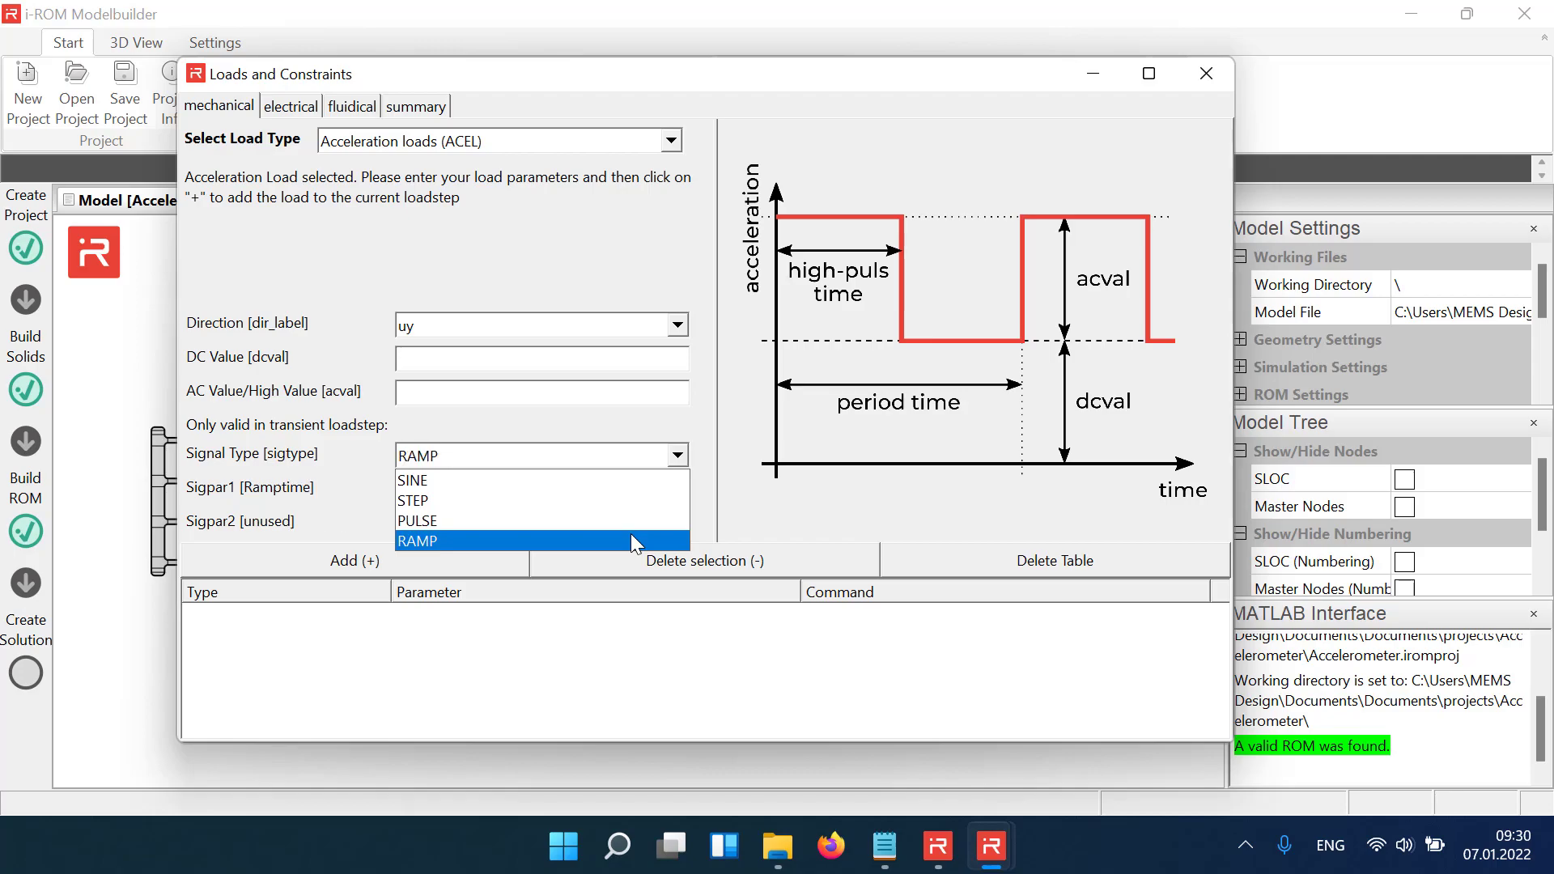
left_click(677, 457)
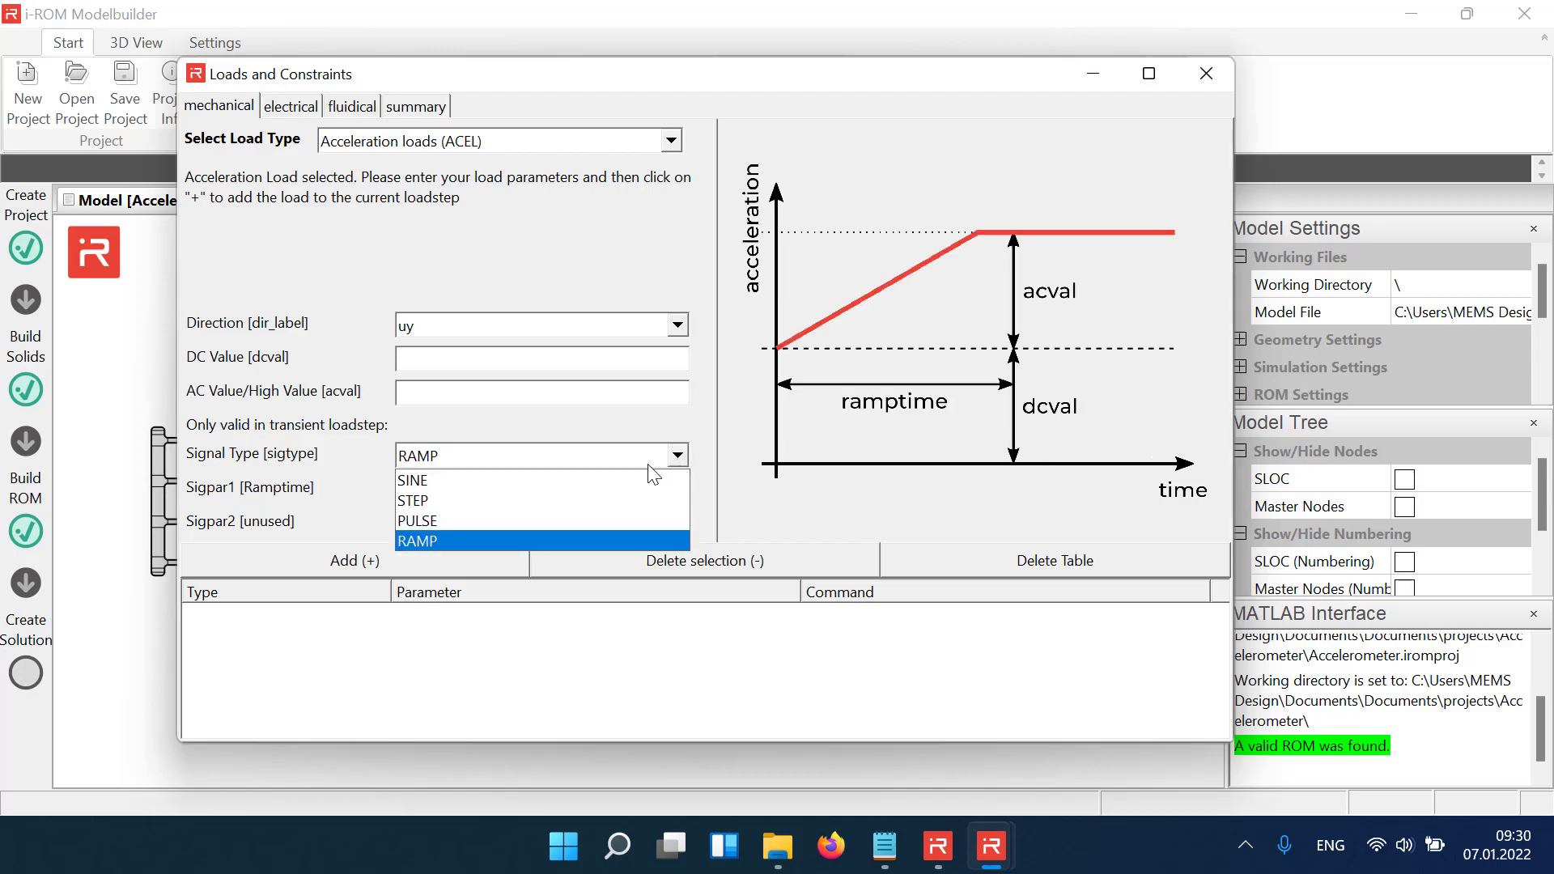
Add a PULSE acceleration load with DC 0, AC value a_nom and Sigpar1 5*t_cyc.
left_click(571, 519)
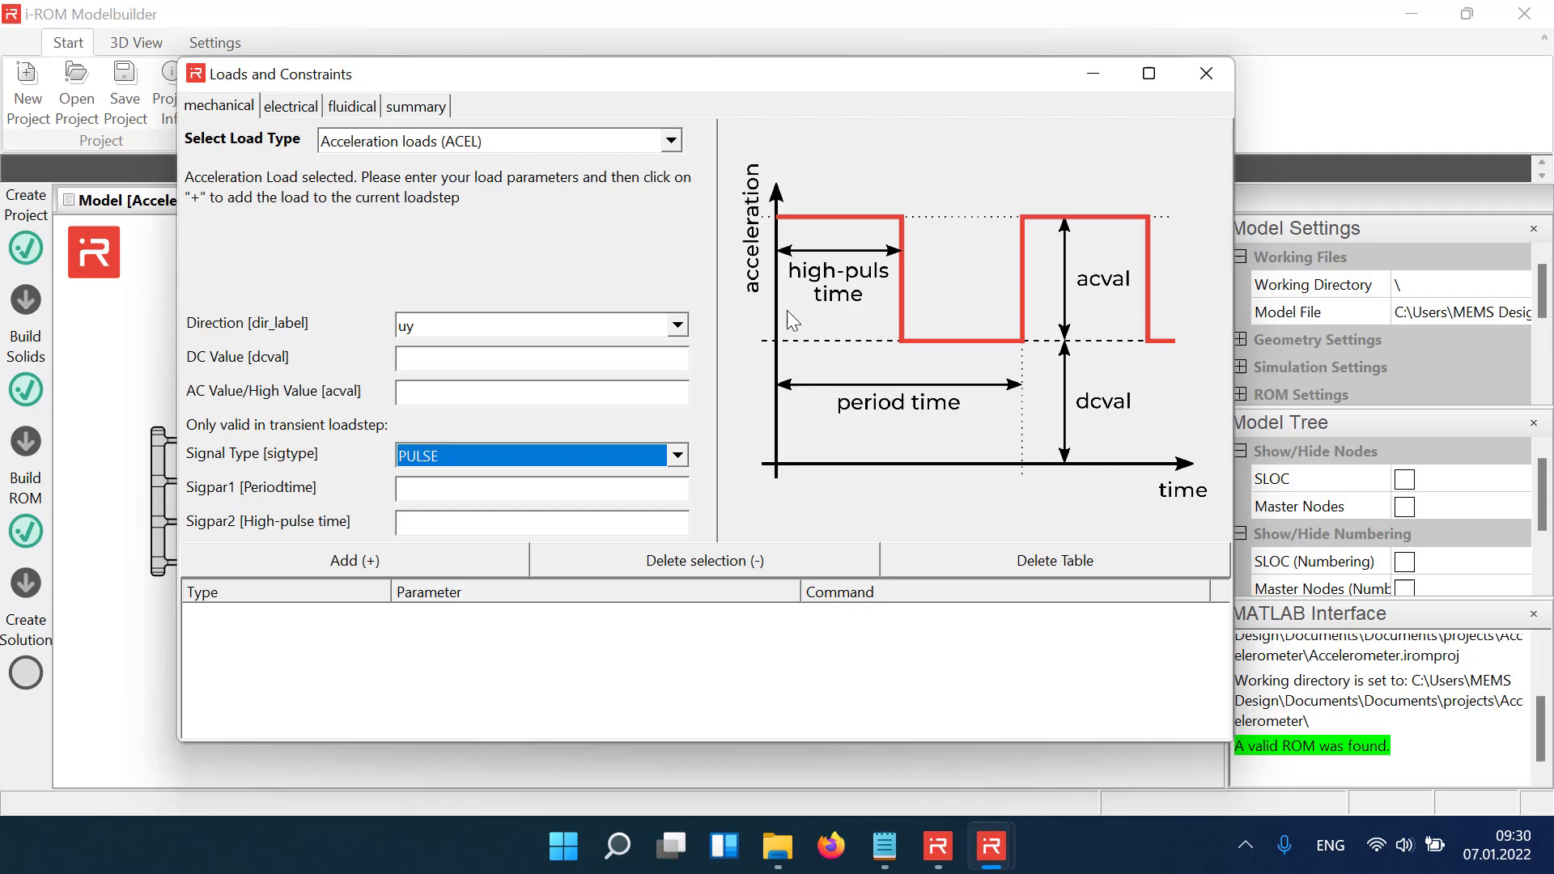
left_click(669, 354)
type("0")
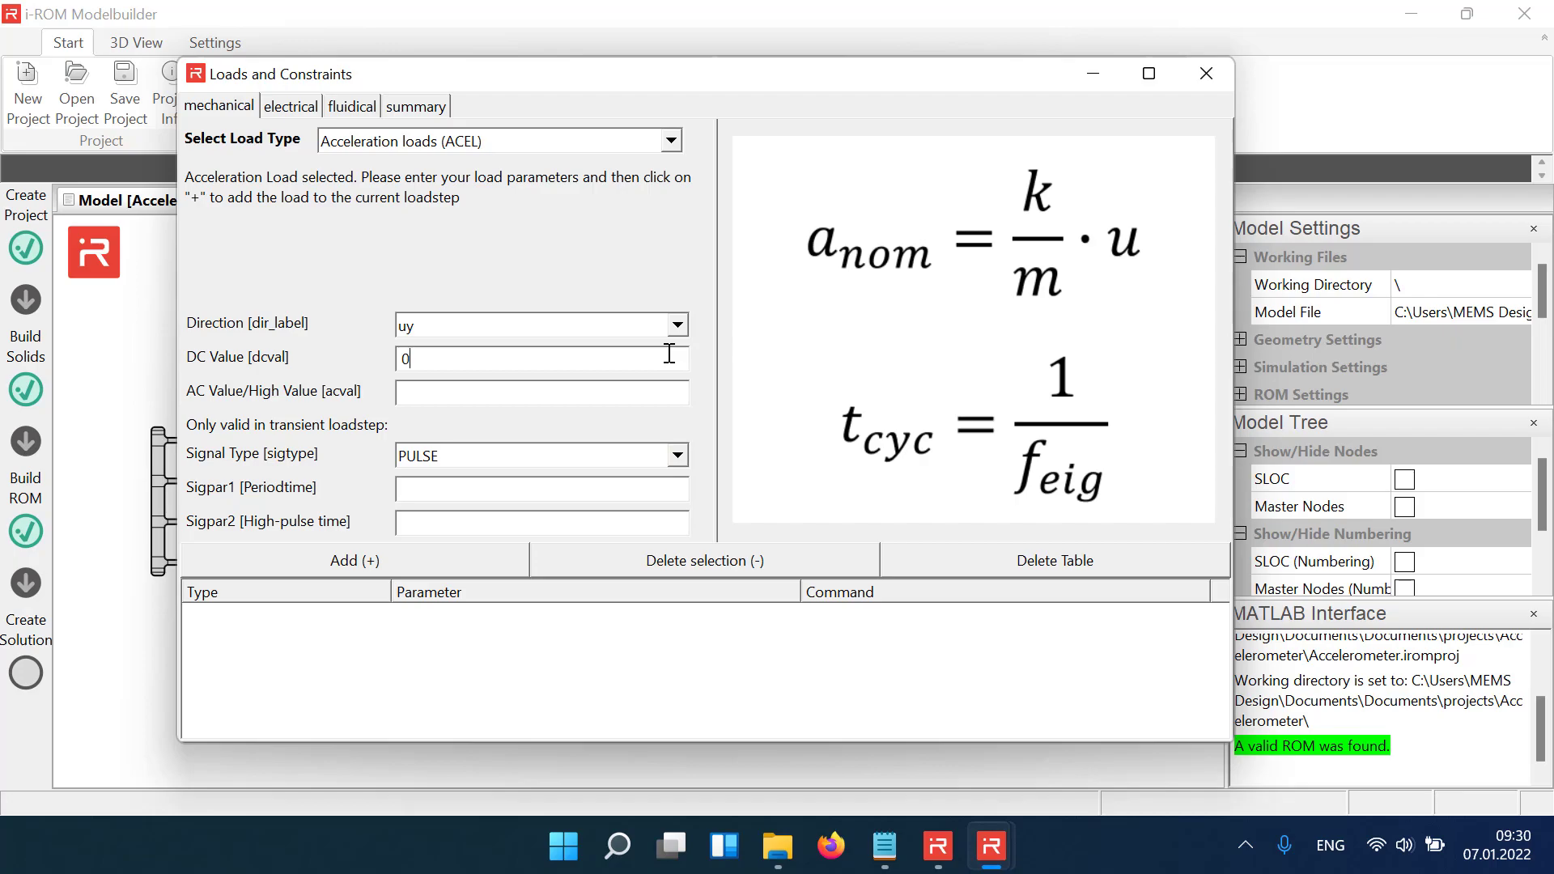
left_click(625, 403)
type("a_nom")
left_click(548, 483)
type("5*t_cyc")
left_click(450, 557)
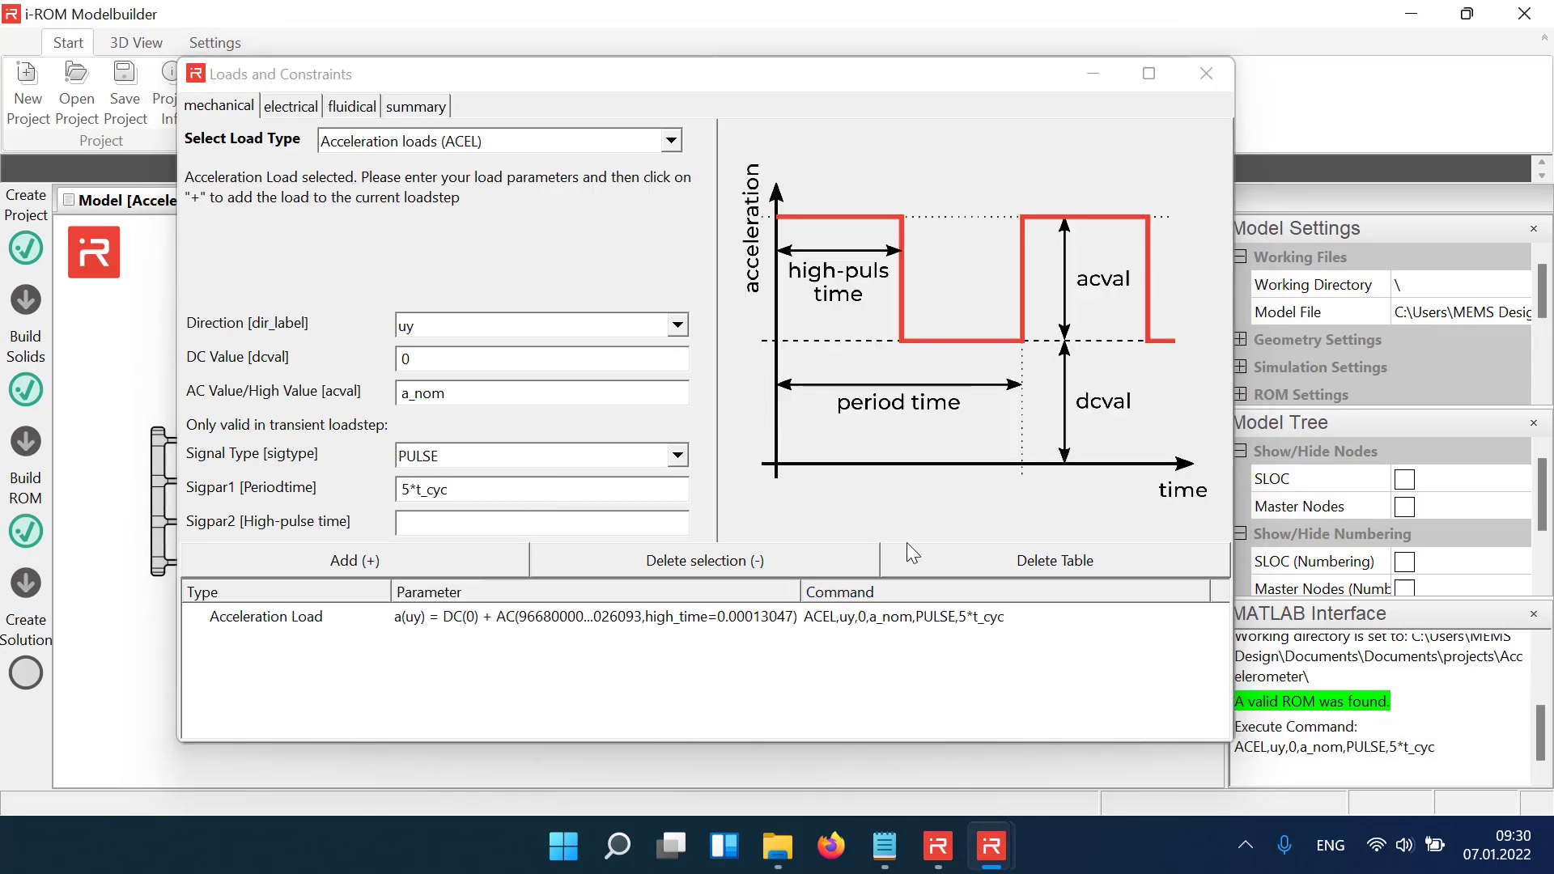
Add MDMP mode damping for all modes with damping ratio 0.7.
left_click(341, 106)
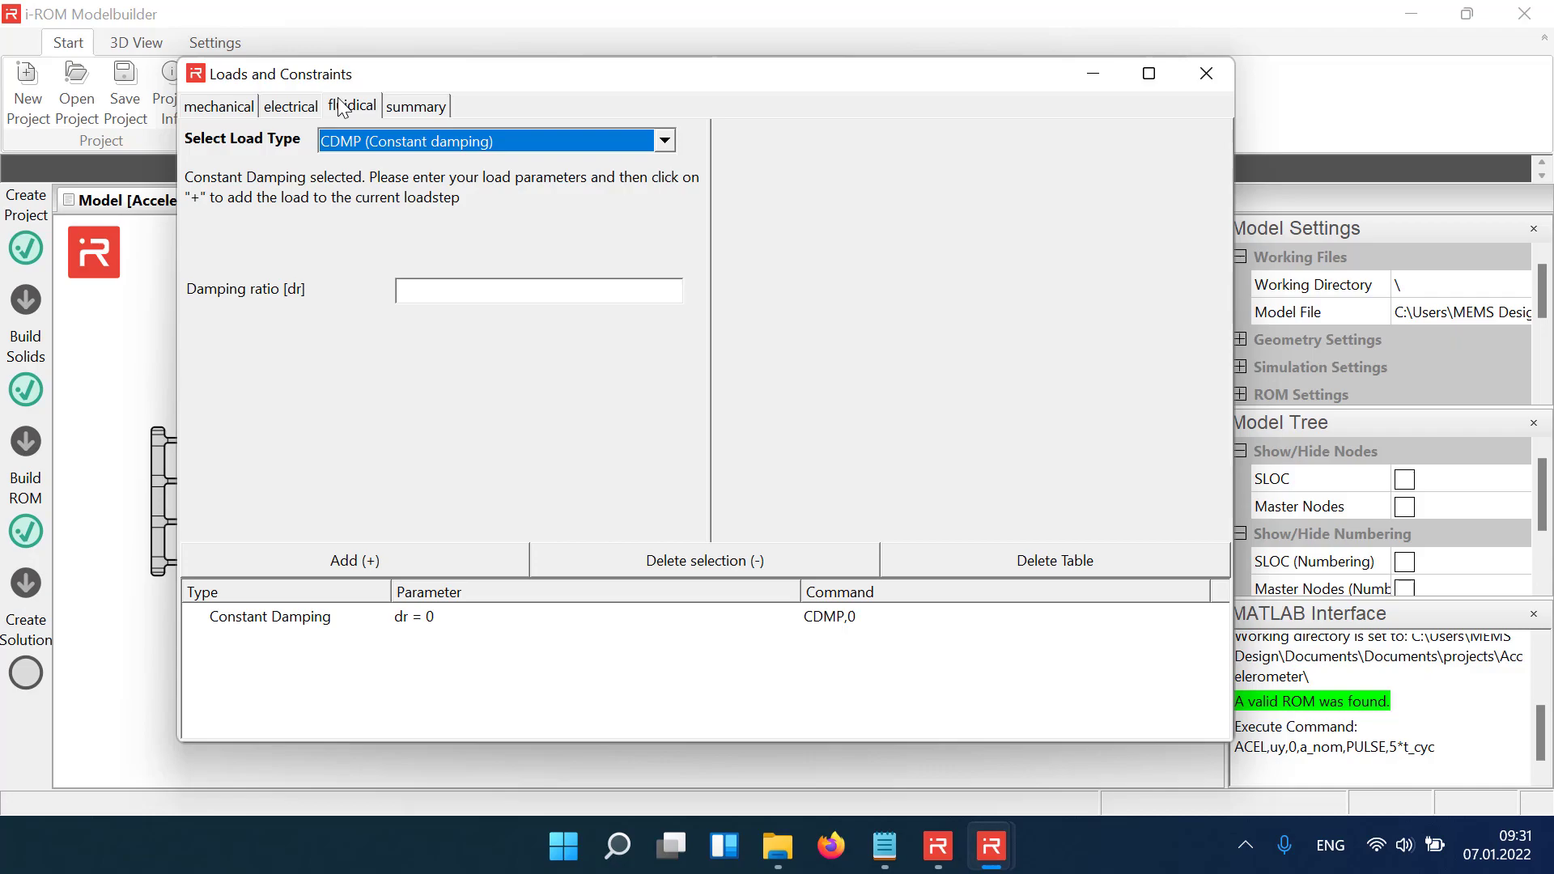
left_click(665, 143)
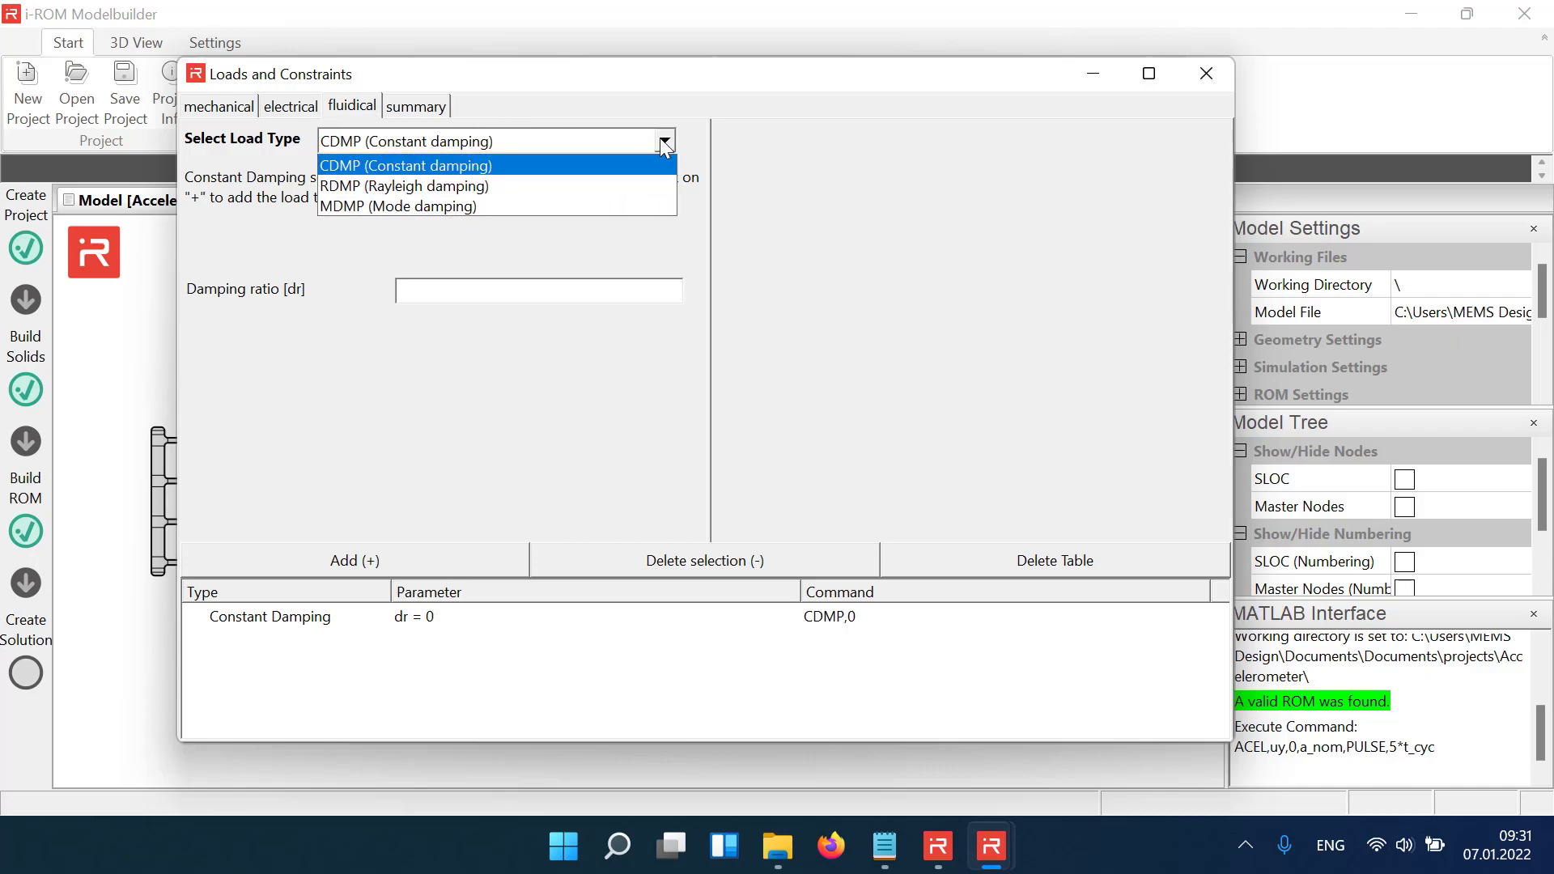
left_click(483, 187)
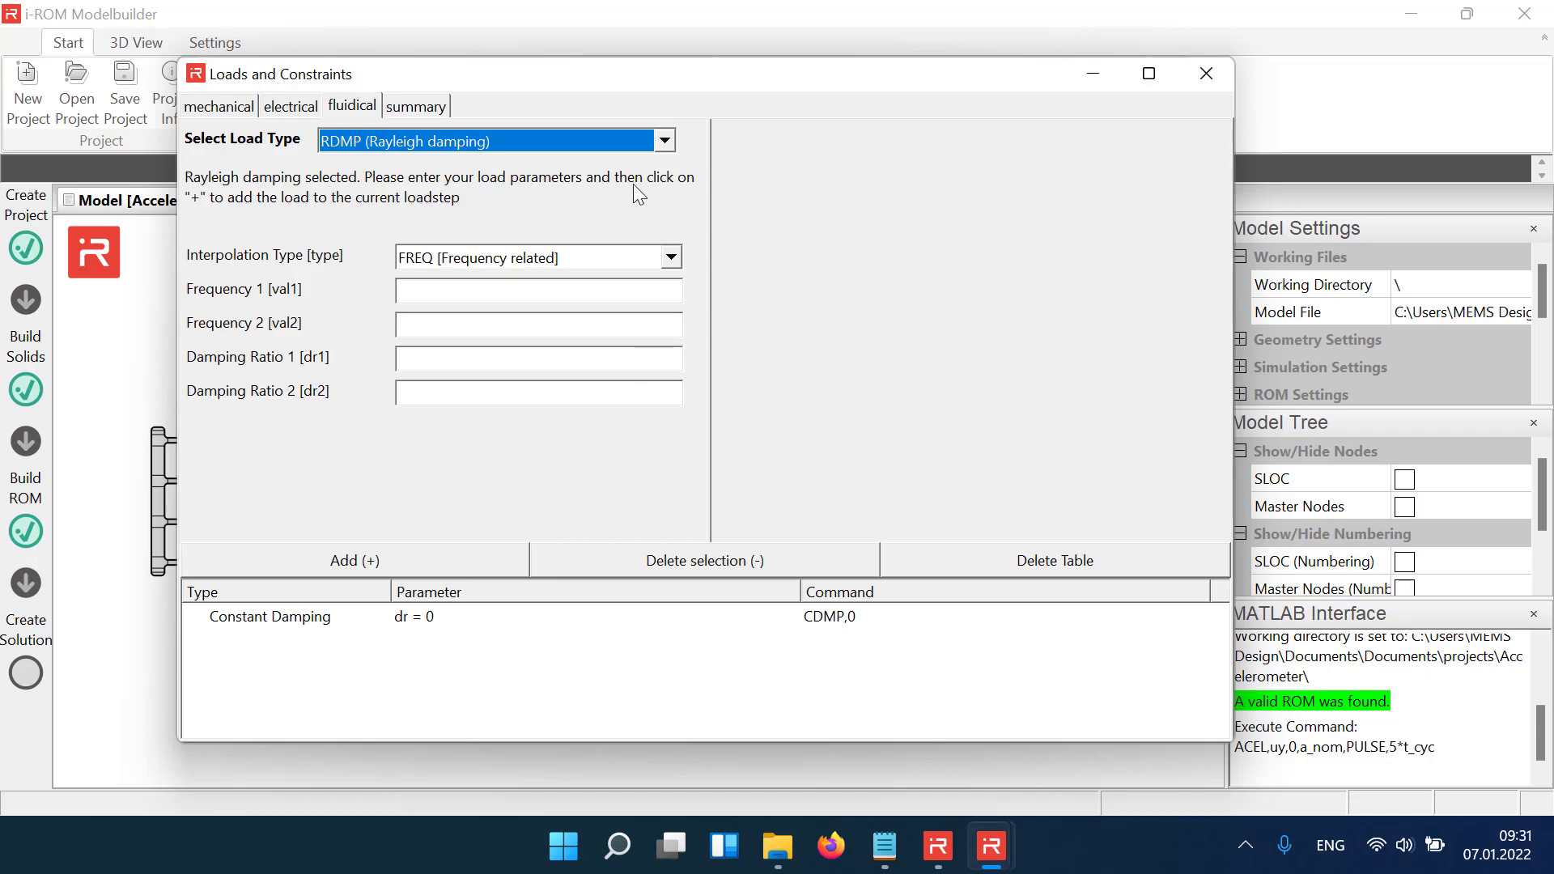
left_click(664, 141)
left_click(471, 209)
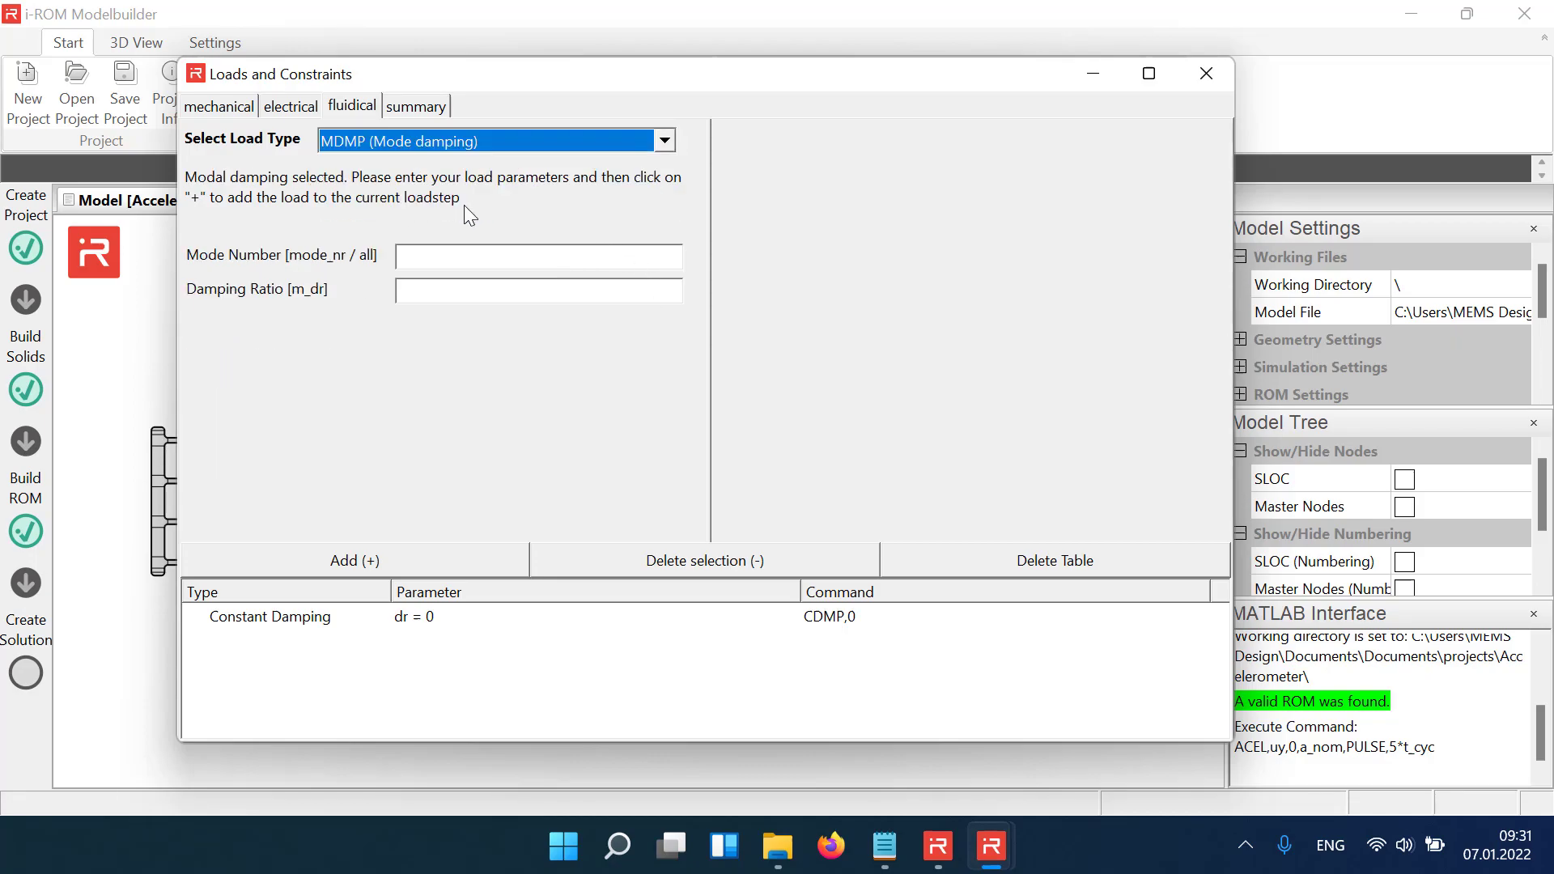
left_click(453, 256)
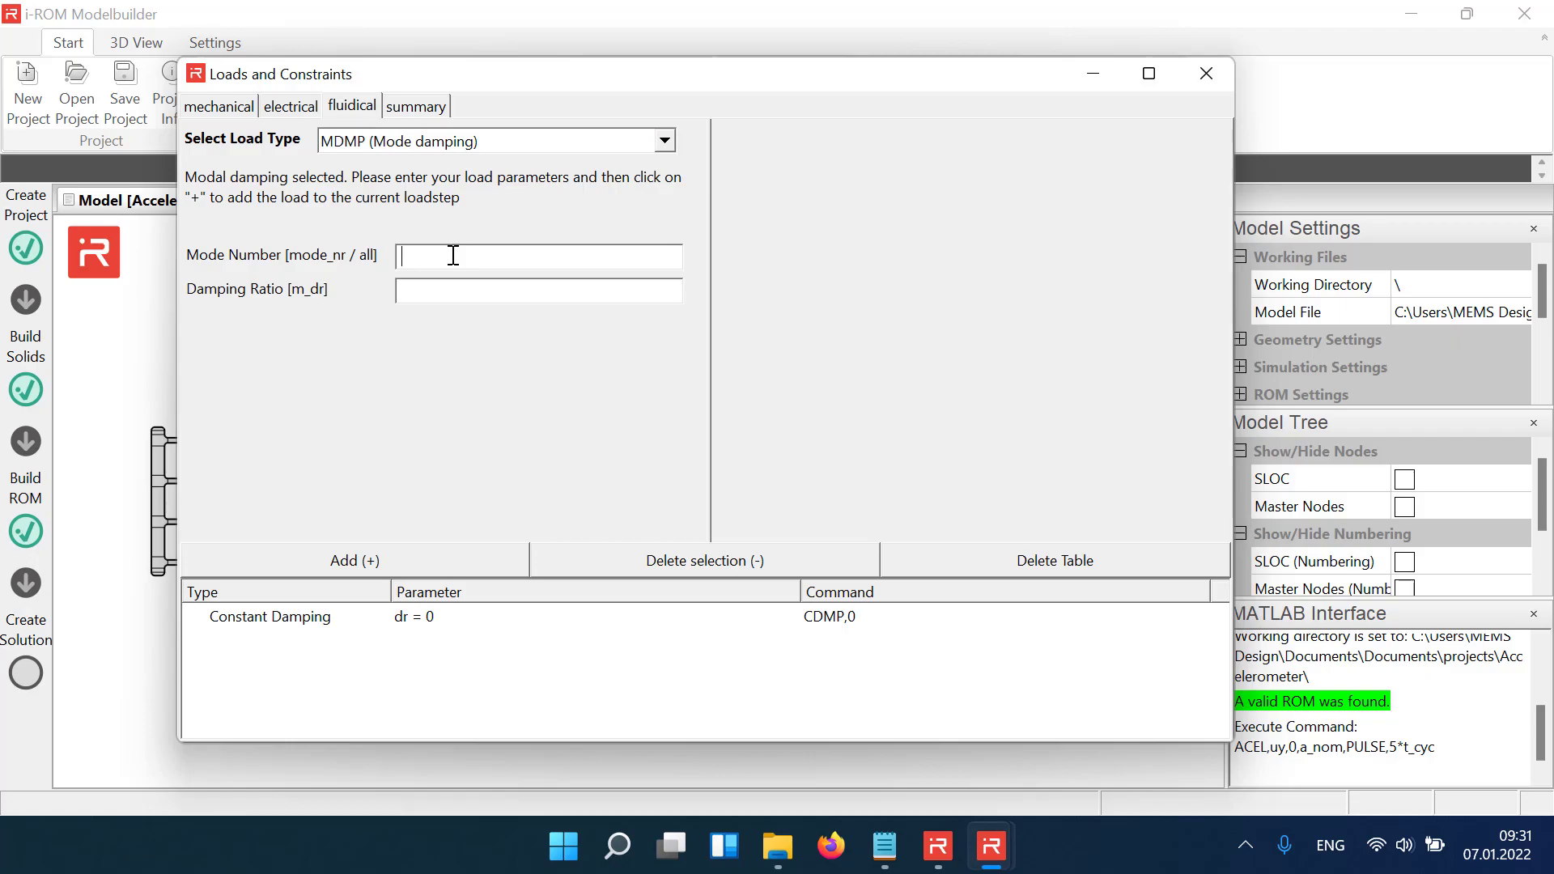
type("all")
type("0.7")
left_click(368, 560)
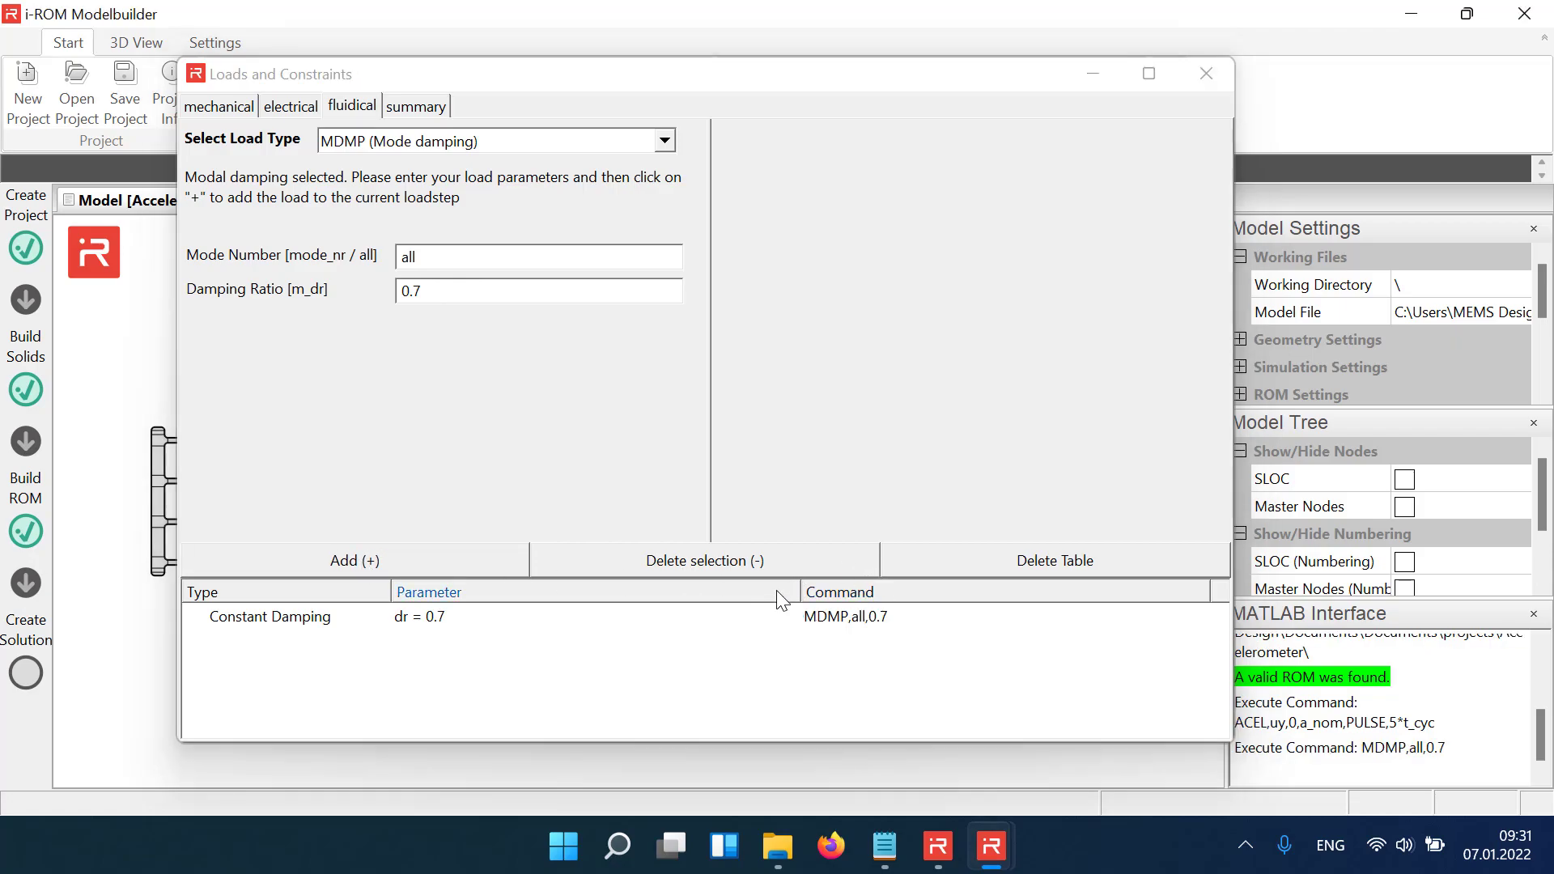
Set up a transient analysis with sim_time 10*t_cyc and tstep t_cyc/20.
left_click(1205, 73)
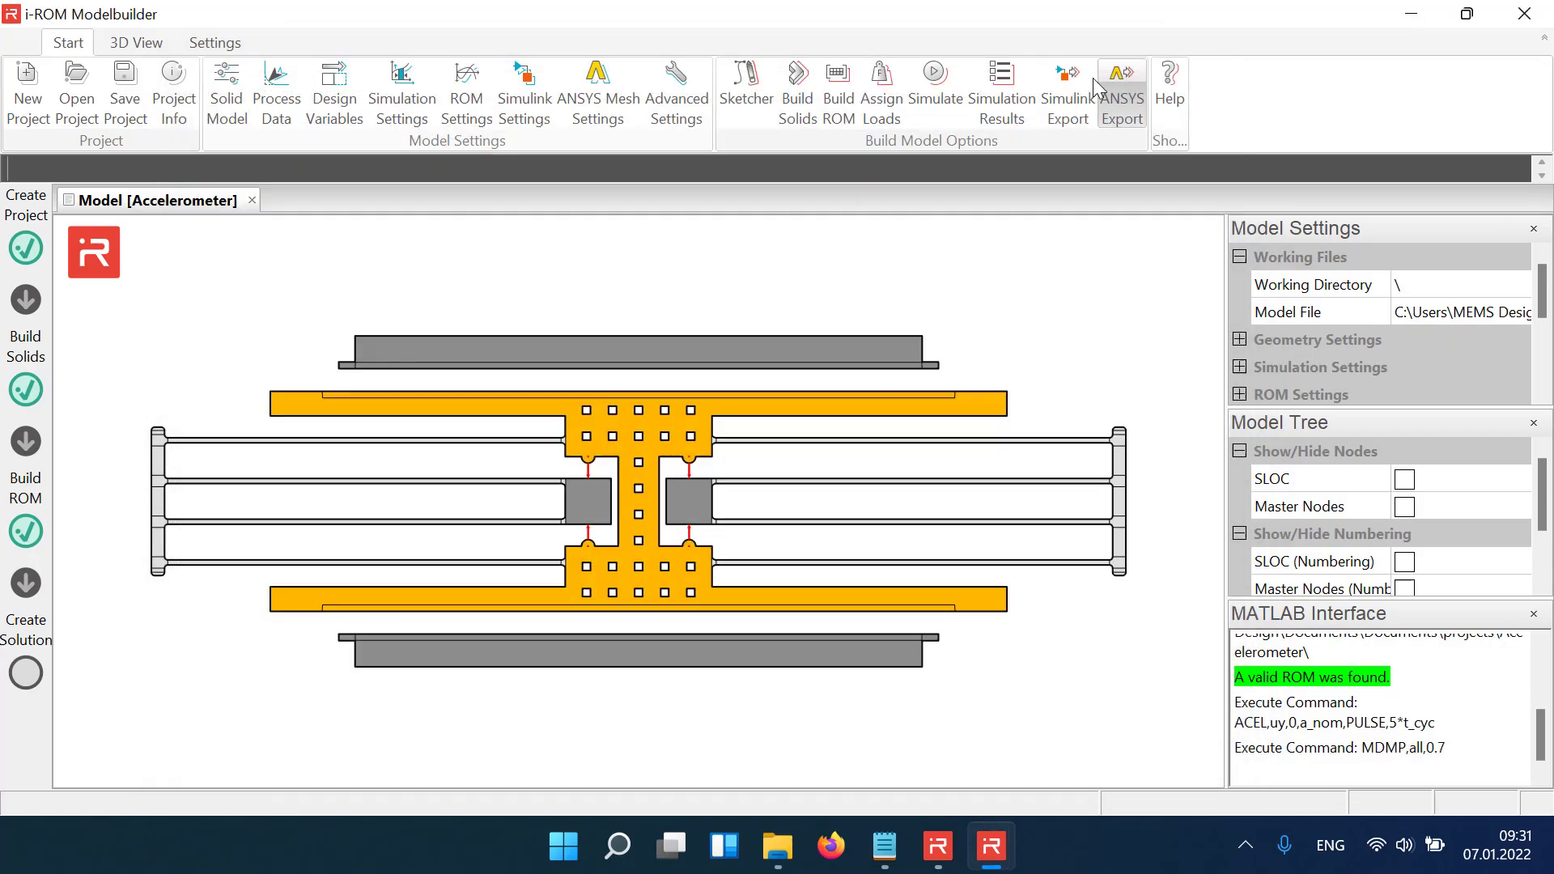
left_click(935, 89)
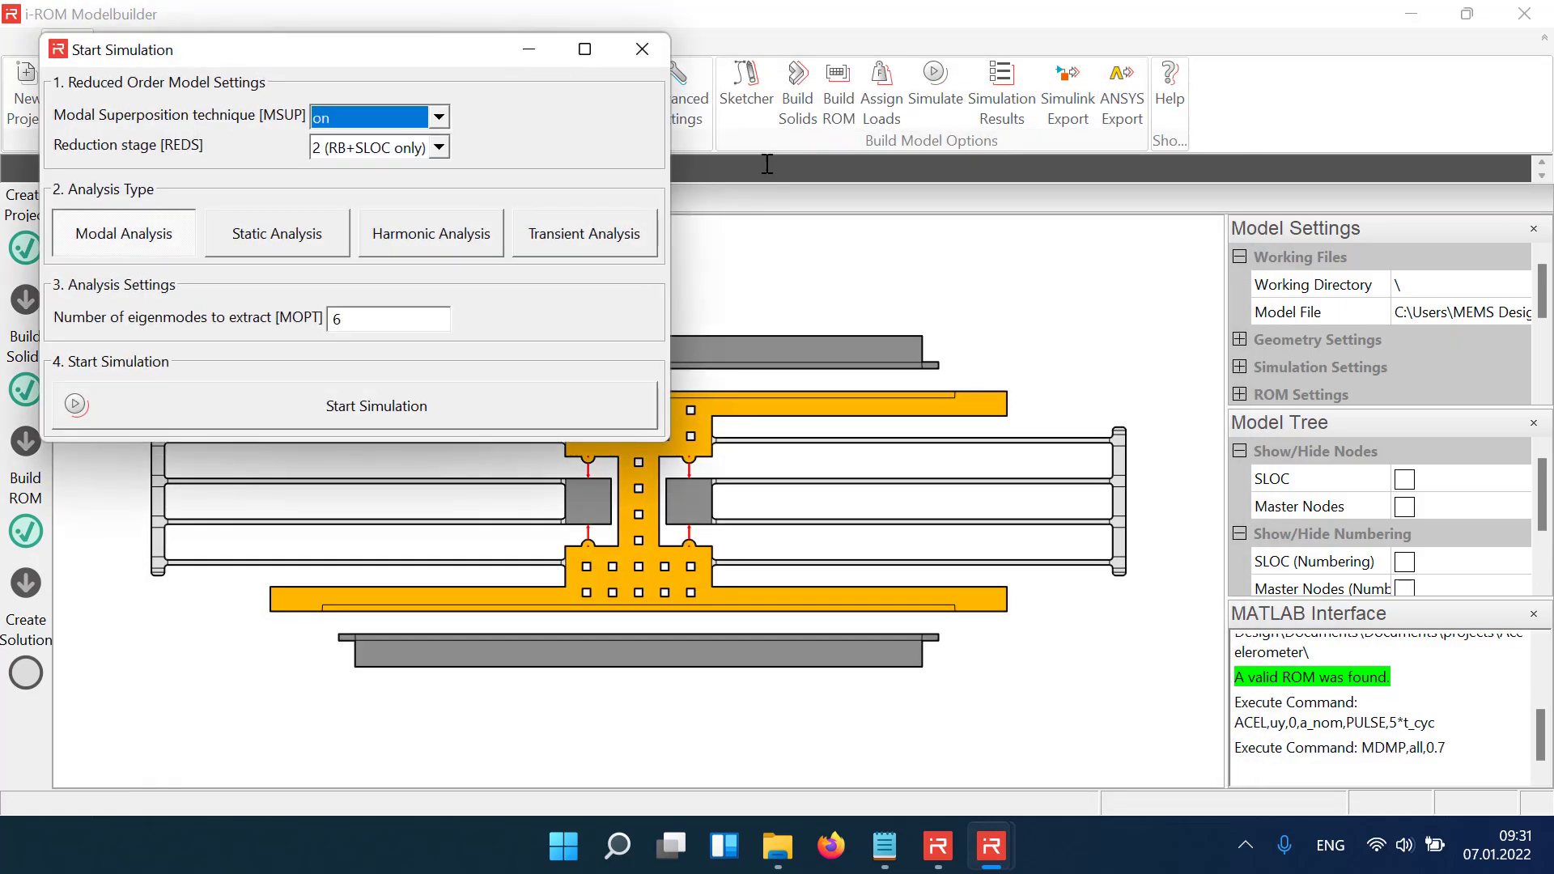
left_click(596, 240)
left_click(374, 352)
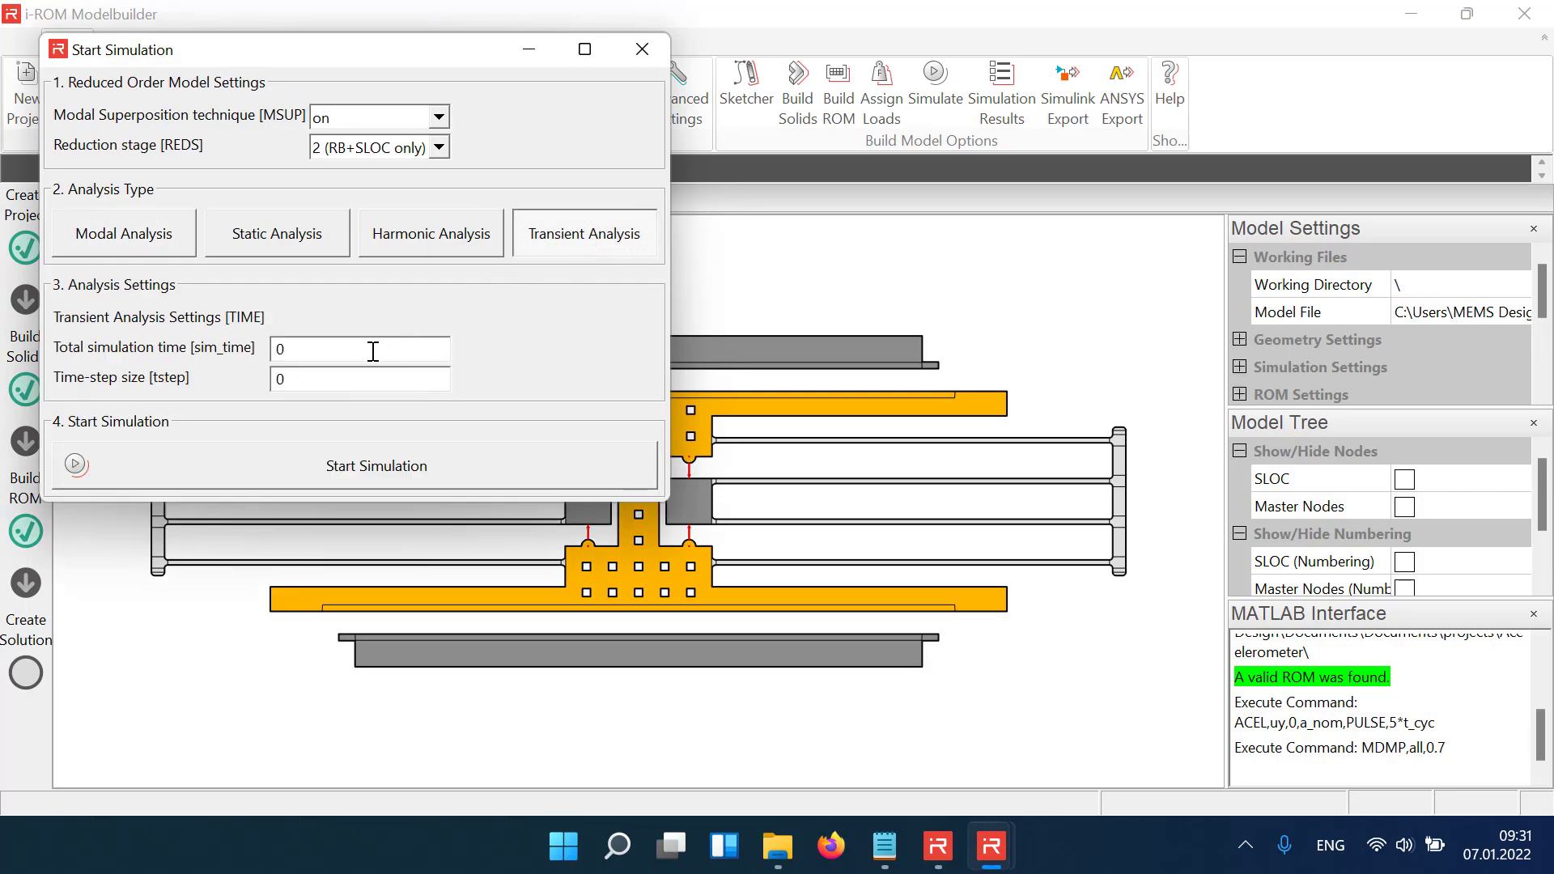
key("BackSpace")
type("10*t_cyc")
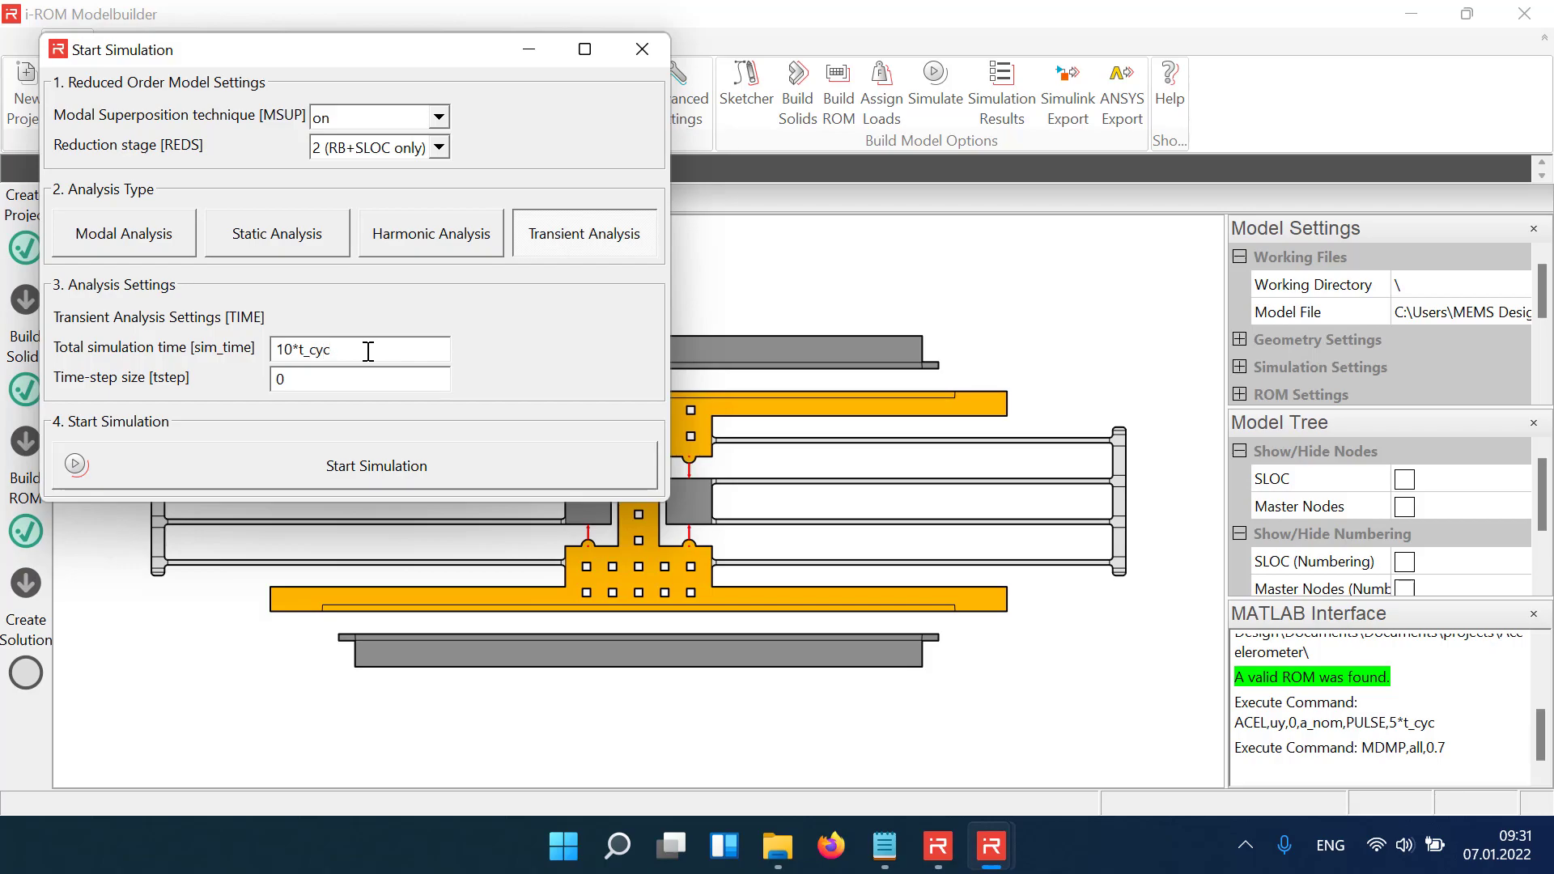
left_click(320, 377)
key("BackSpace")
type("t_cyc/20")
Run the transient simulation and enlarge the floating data plot window.
left_click(359, 458)
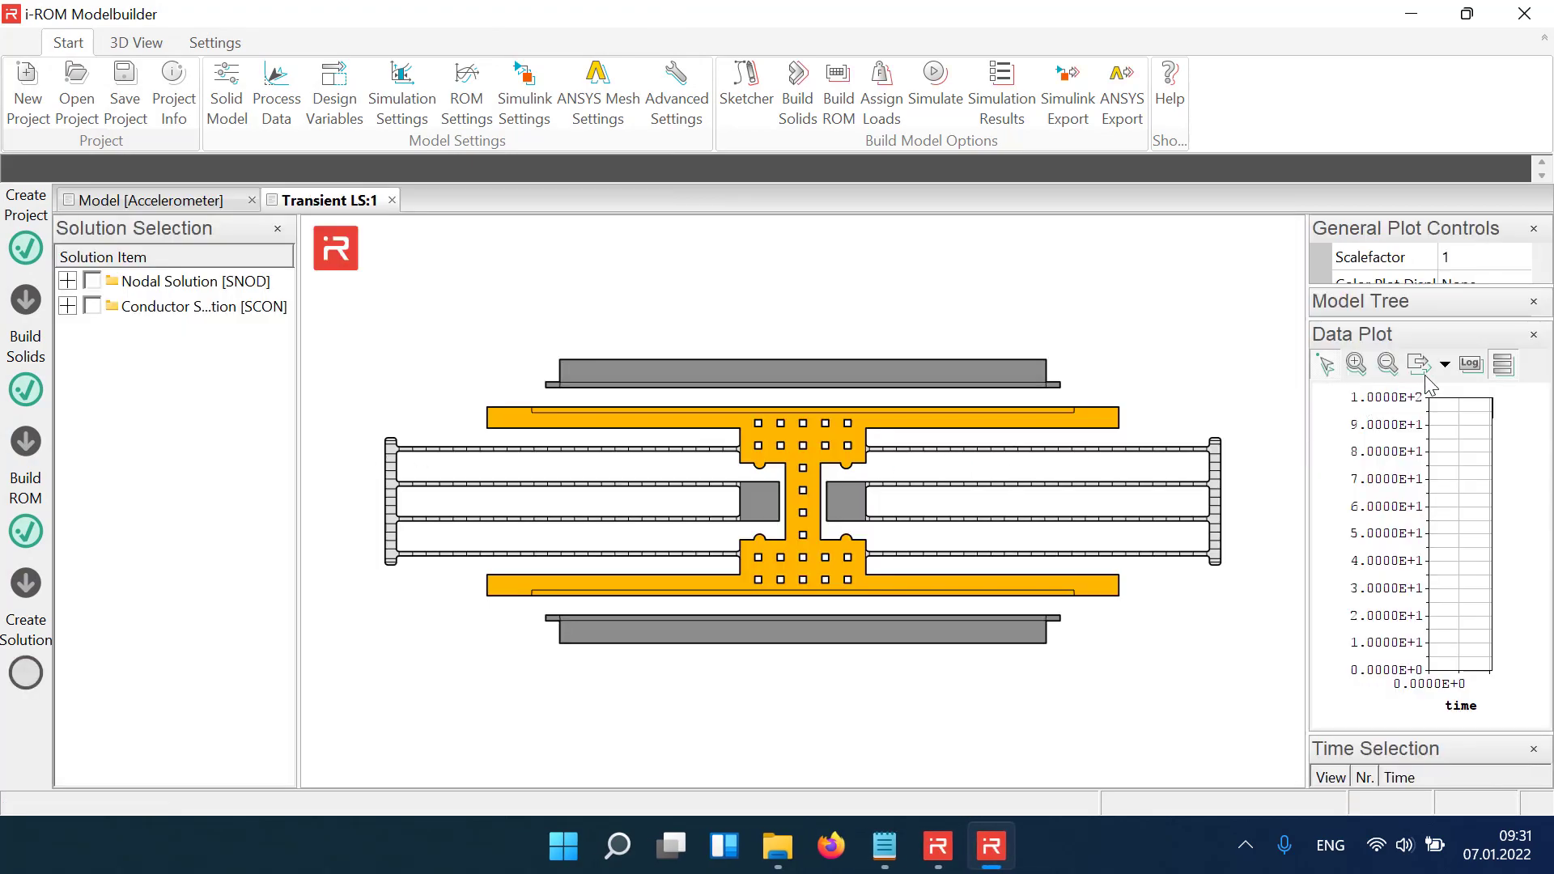
left_click_drag(1441, 345, 805, 557)
left_click_drag(949, 657, 1113, 736)
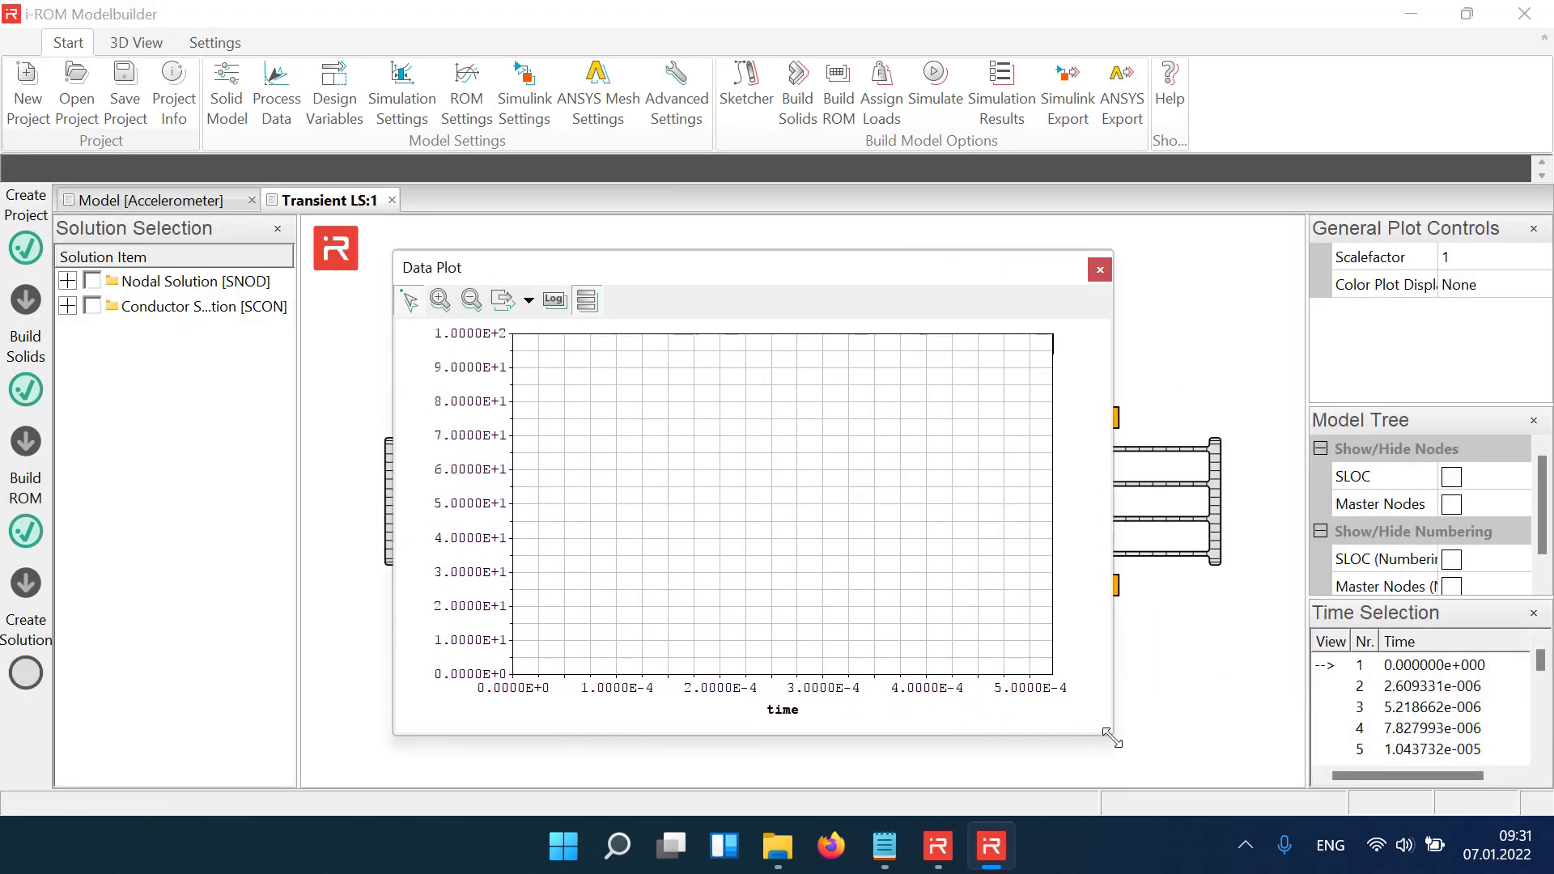
Plot RB 1's uy displacement over time, zoom in, then close the plot.
left_click(67, 280)
left_click(73, 306)
left_click(79, 331)
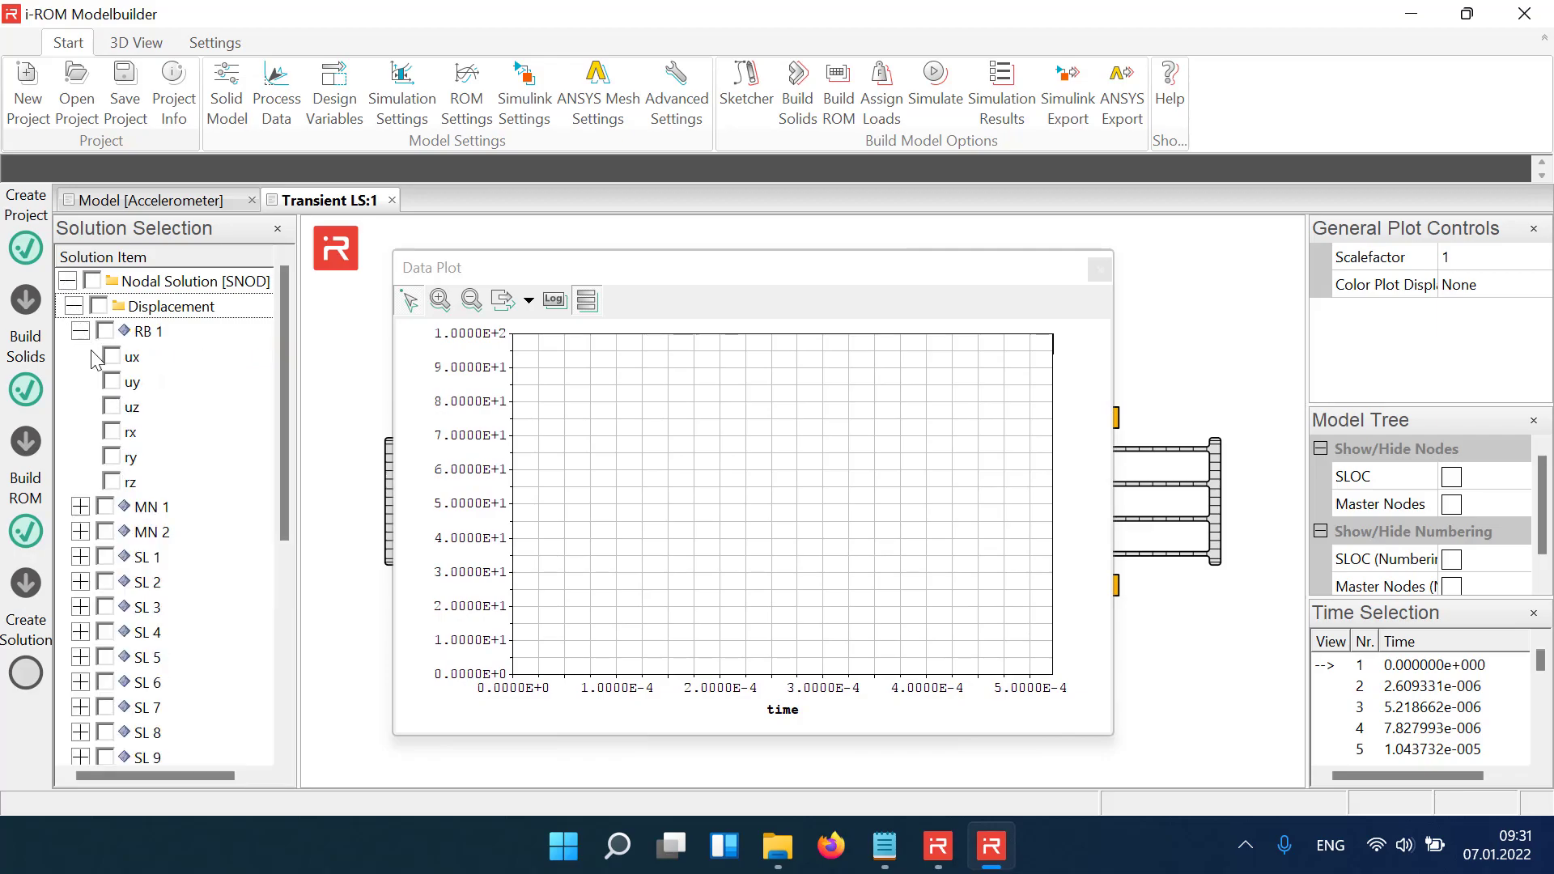
left_click(113, 382)
left_click(438, 301)
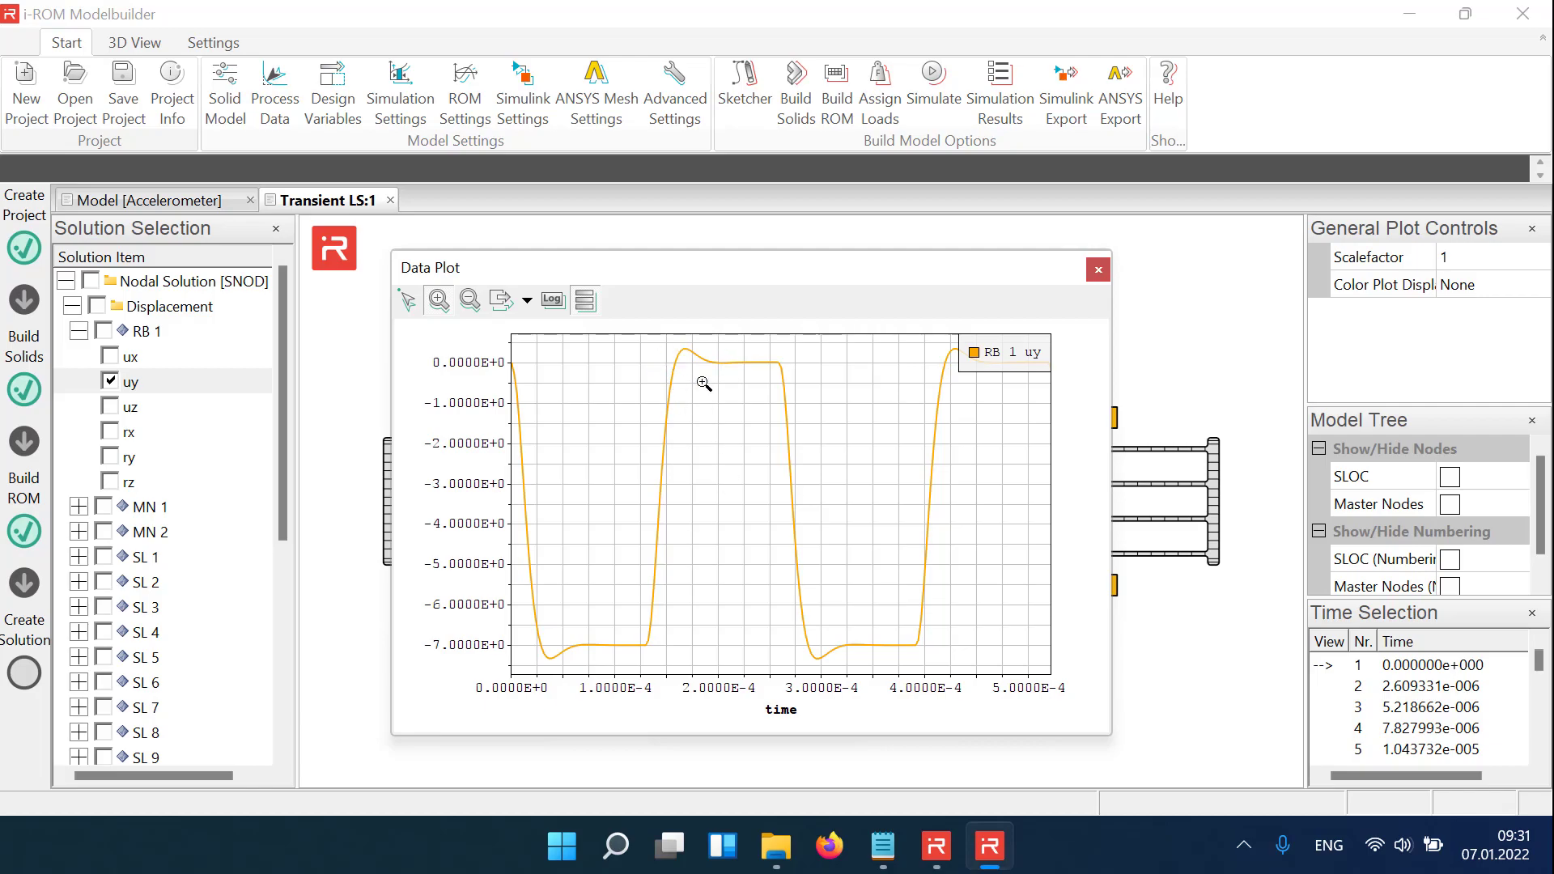
left_click(1098, 271)
Animate the deformed accelerometer, then close the Transient LS:1 results.
left_click(134, 42)
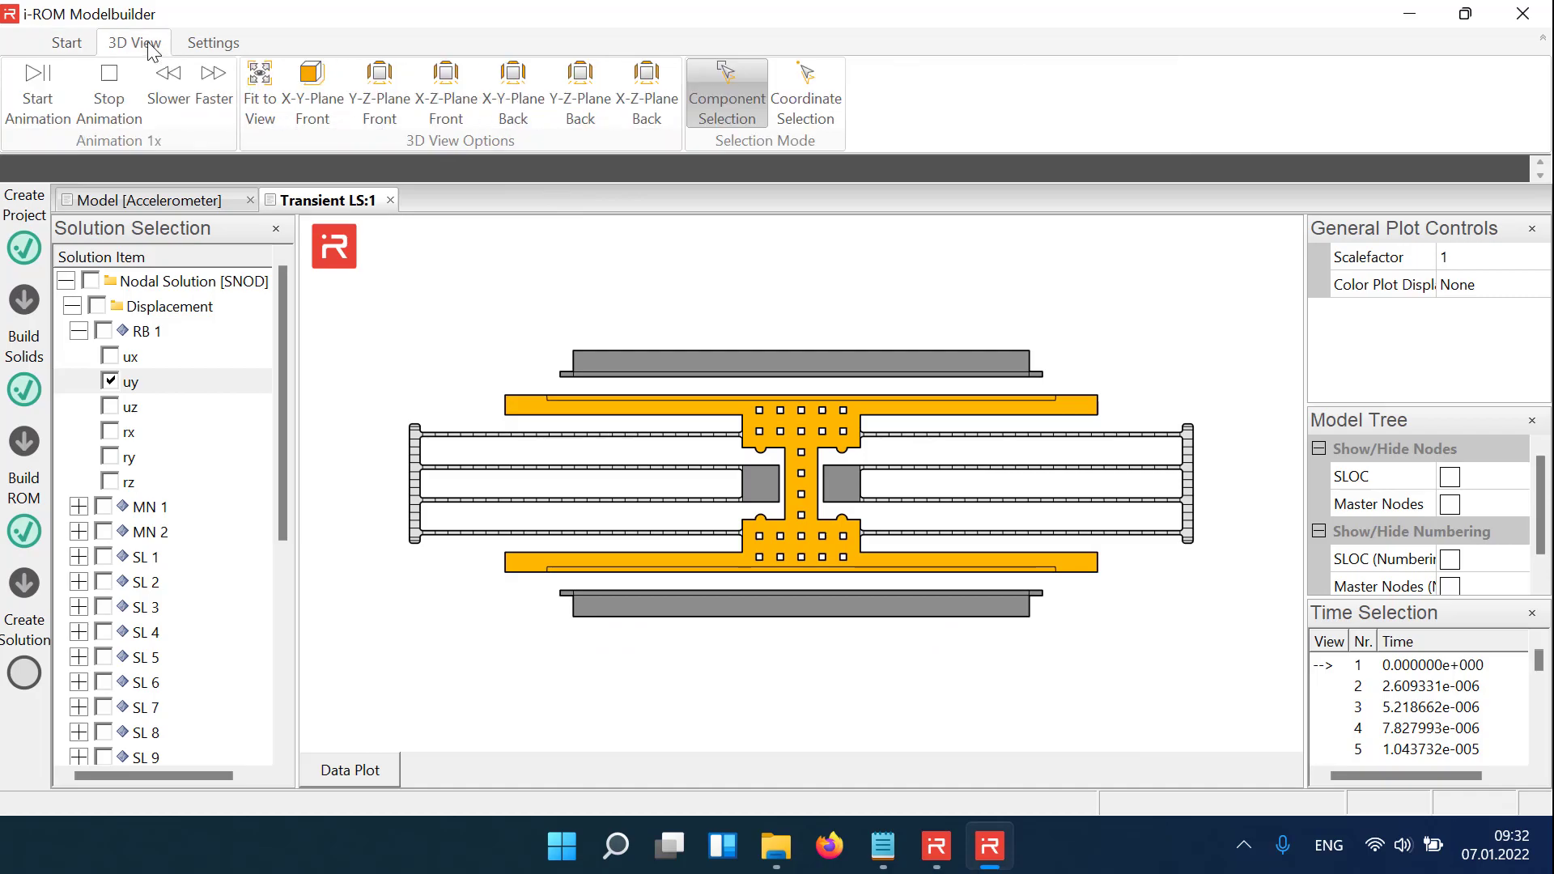
left_click(39, 75)
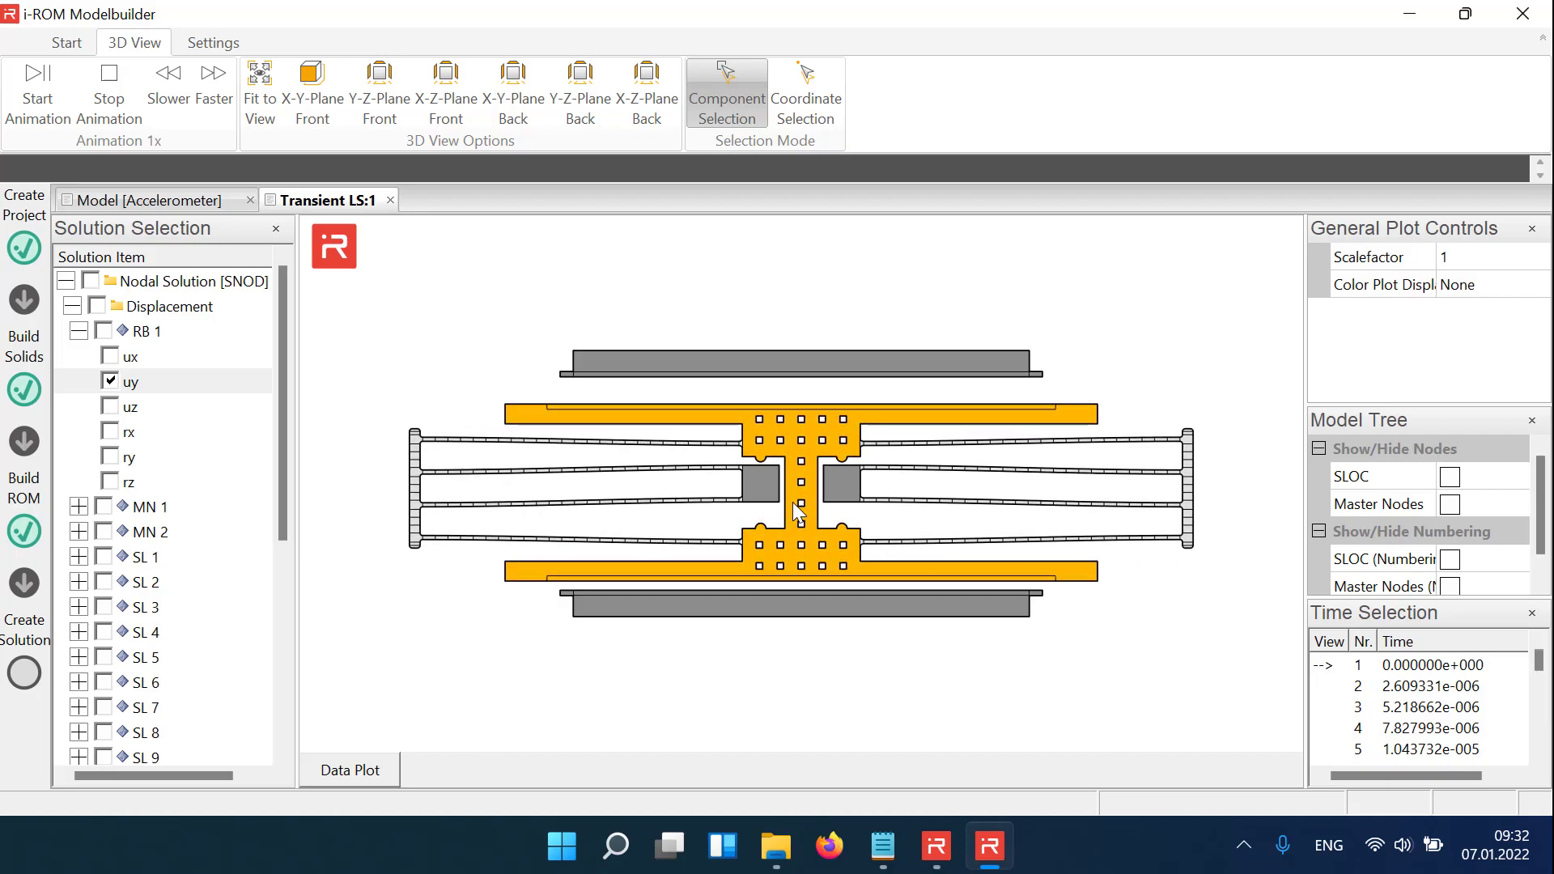
scroll(793, 504, "up", 5)
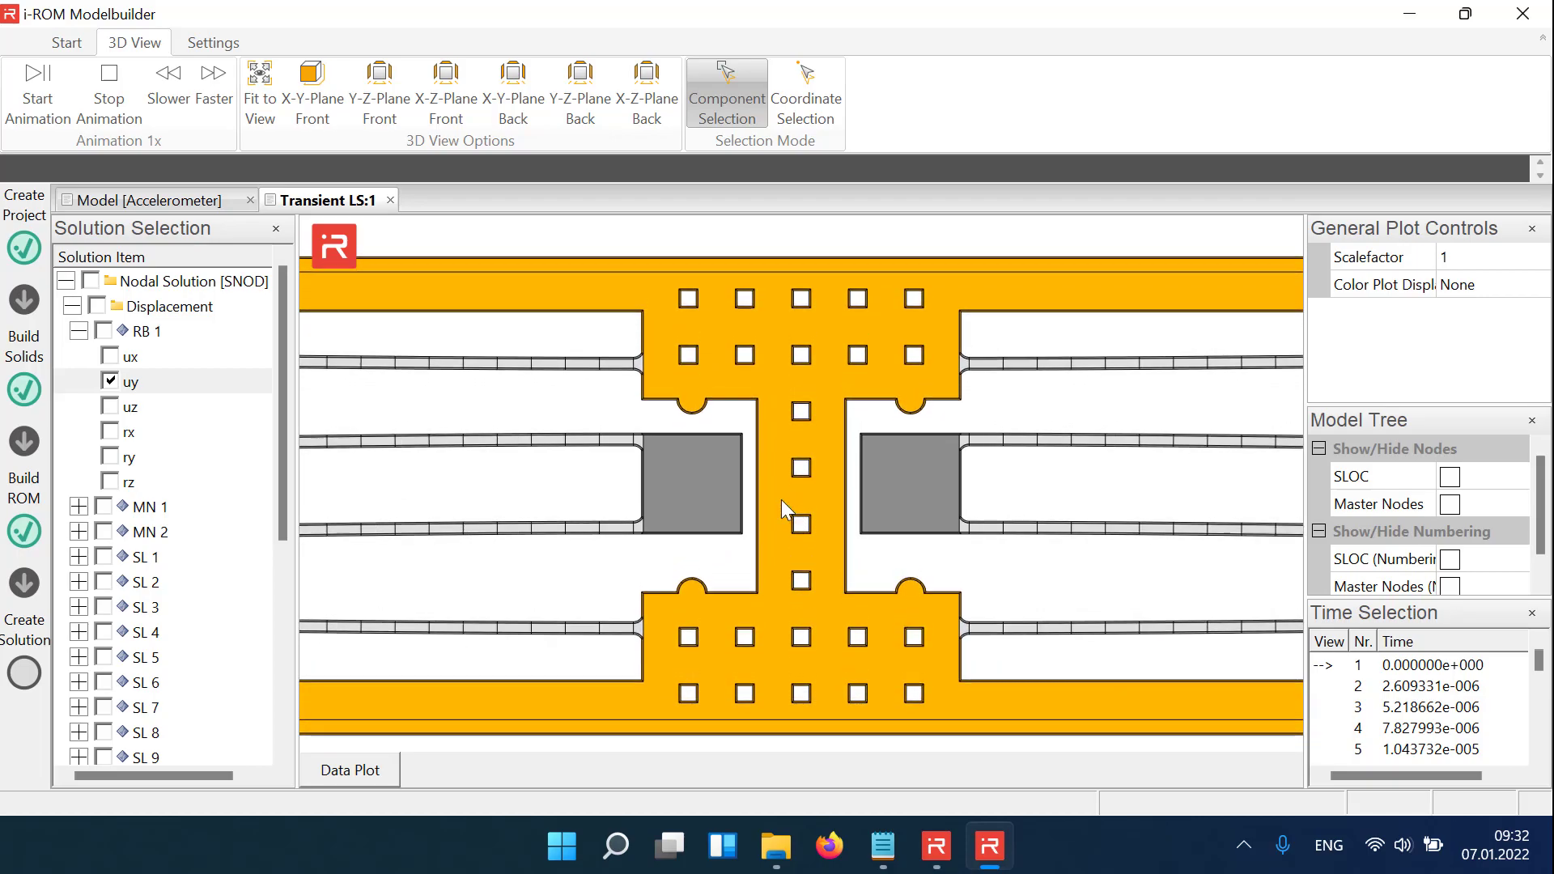
left_click(392, 201)
left_click(70, 43)
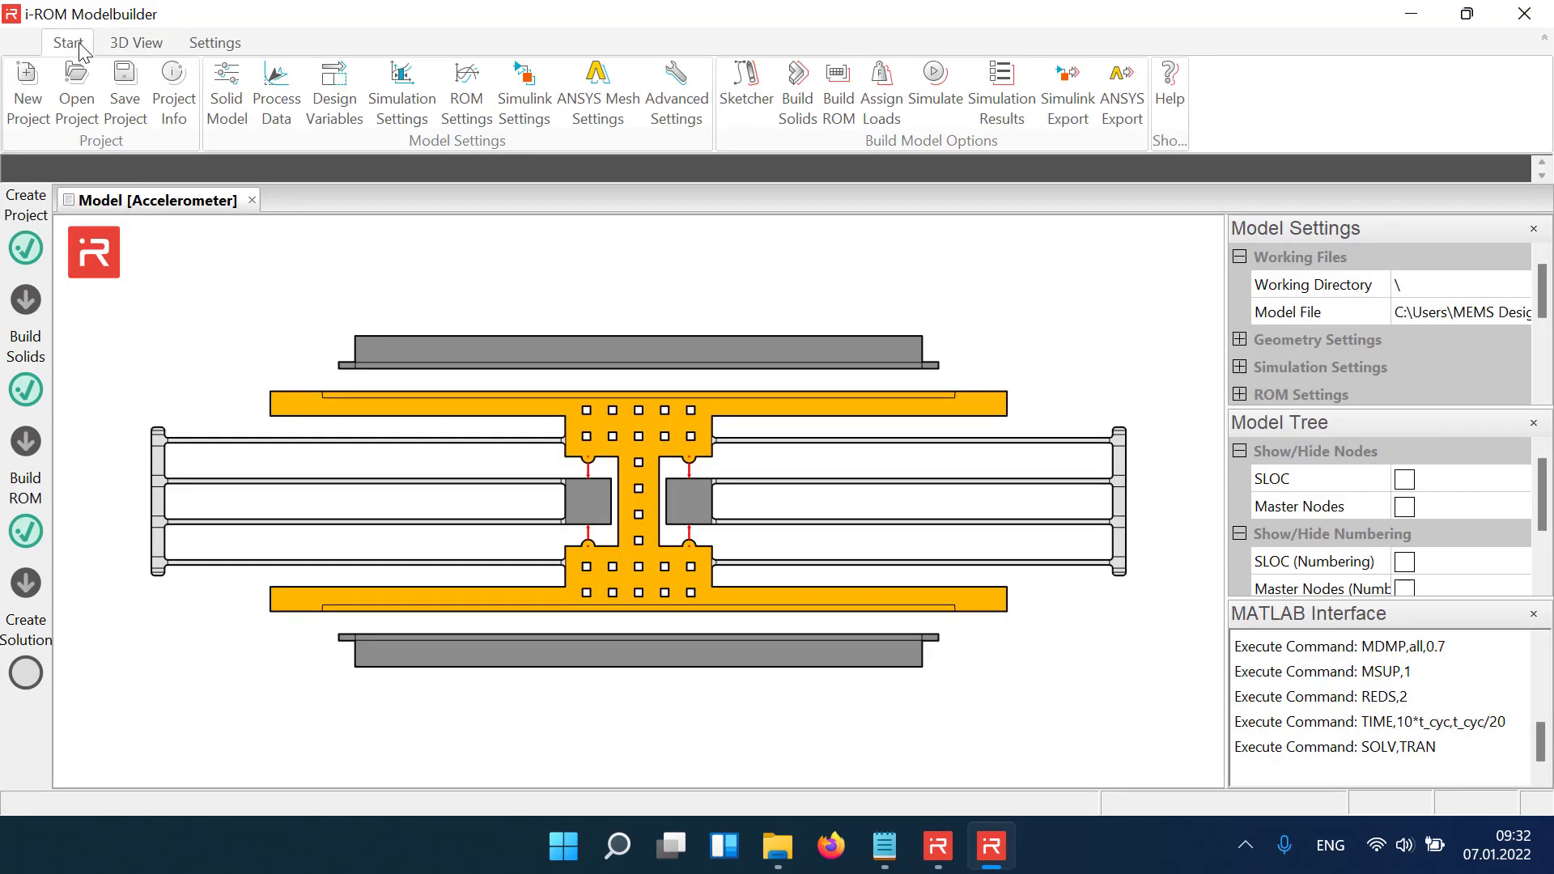
Change the mode damping ratio to 0.1.
left_click(885, 93)
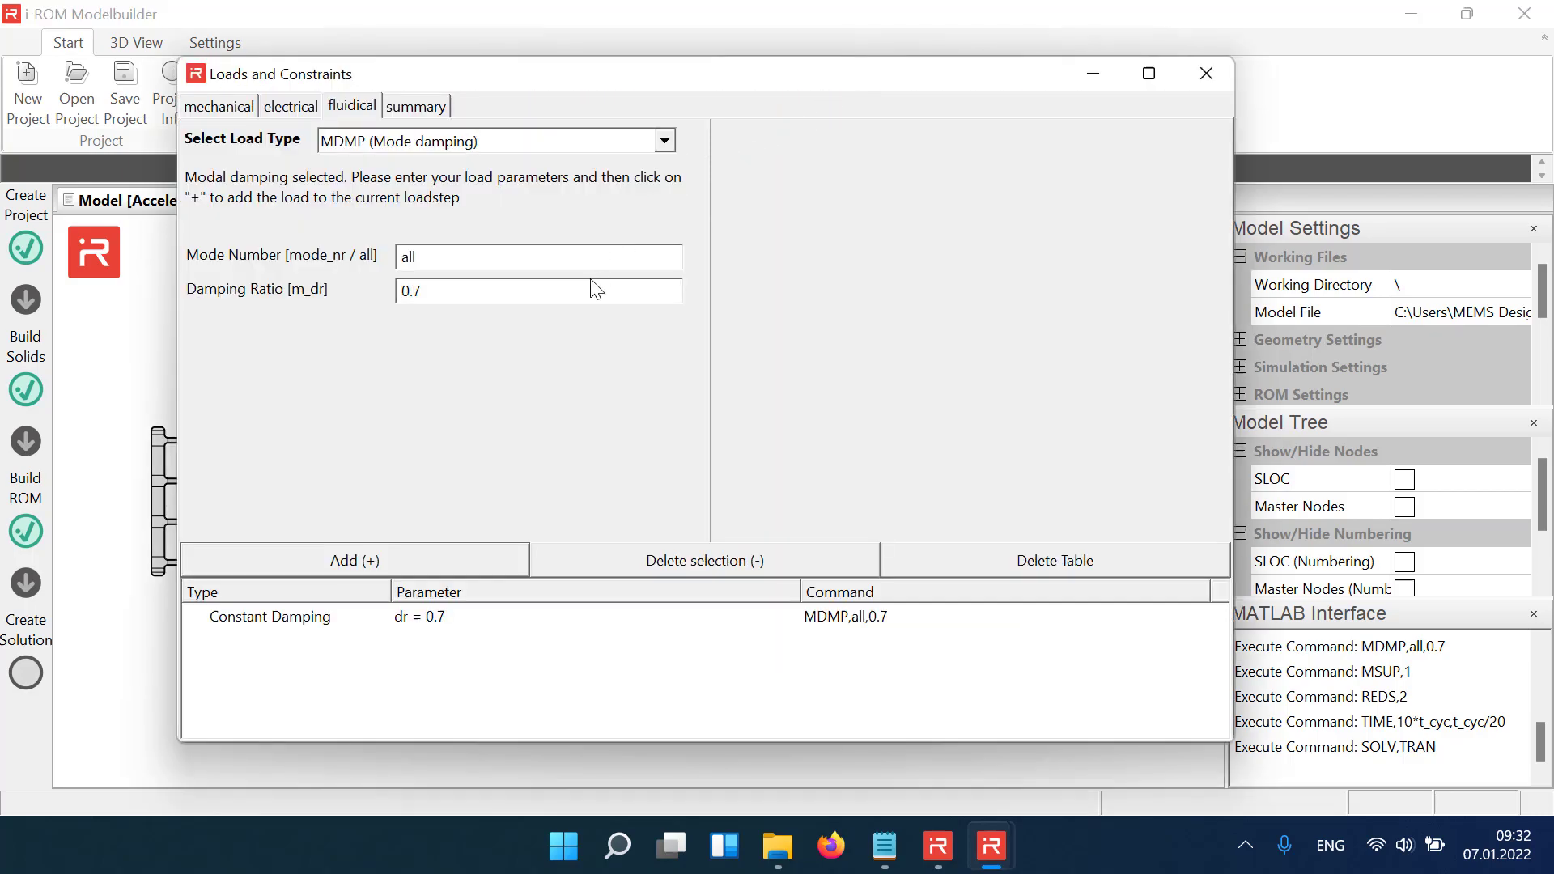
left_click(586, 288)
key("BackSpace")
type("1")
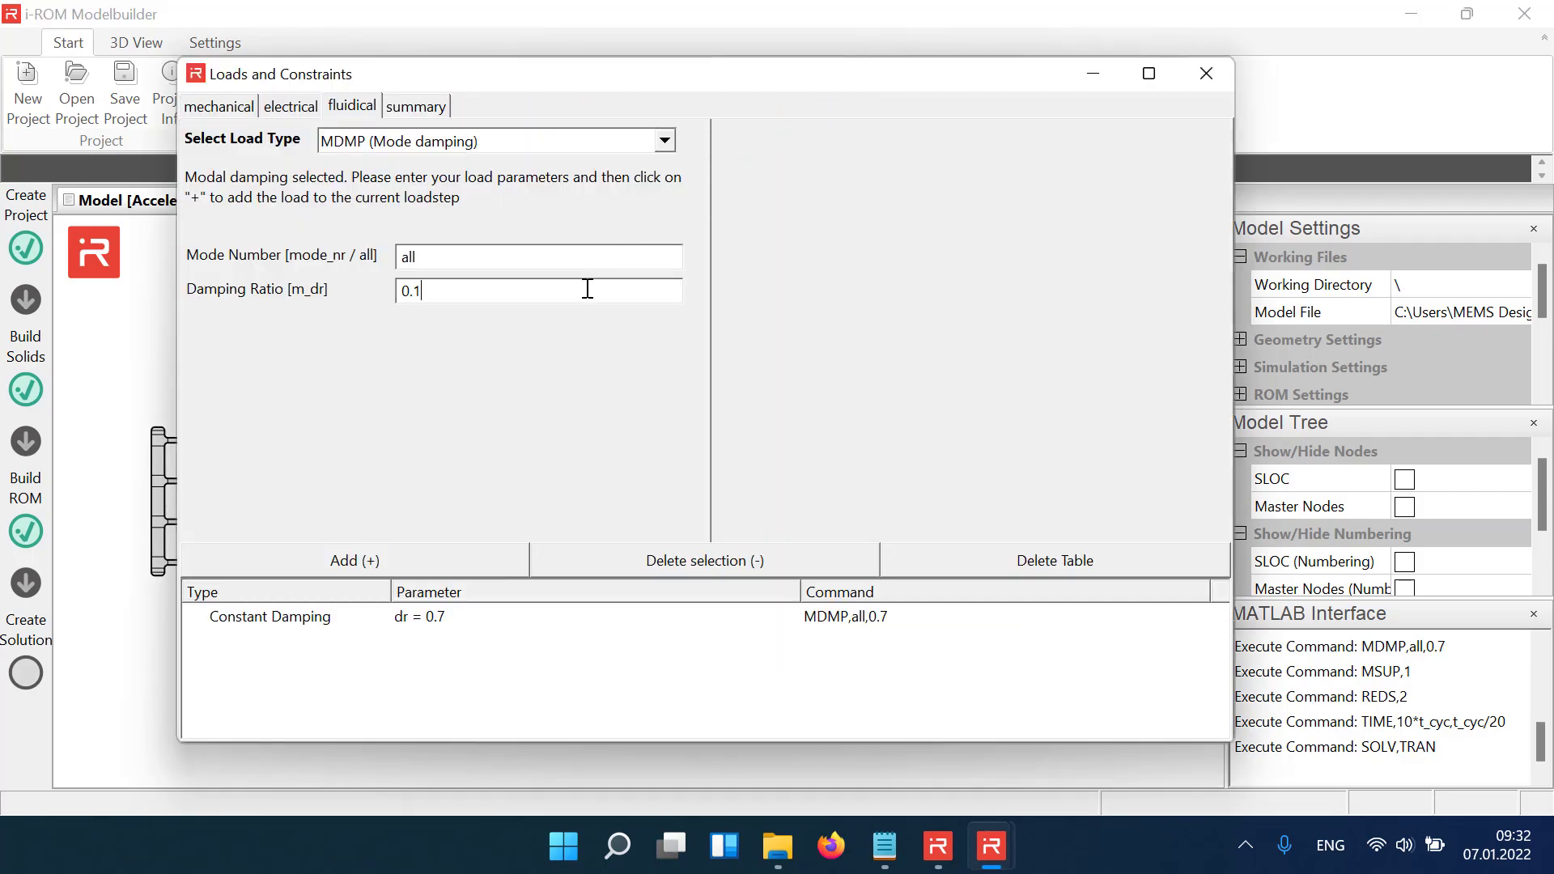
left_click(419, 562)
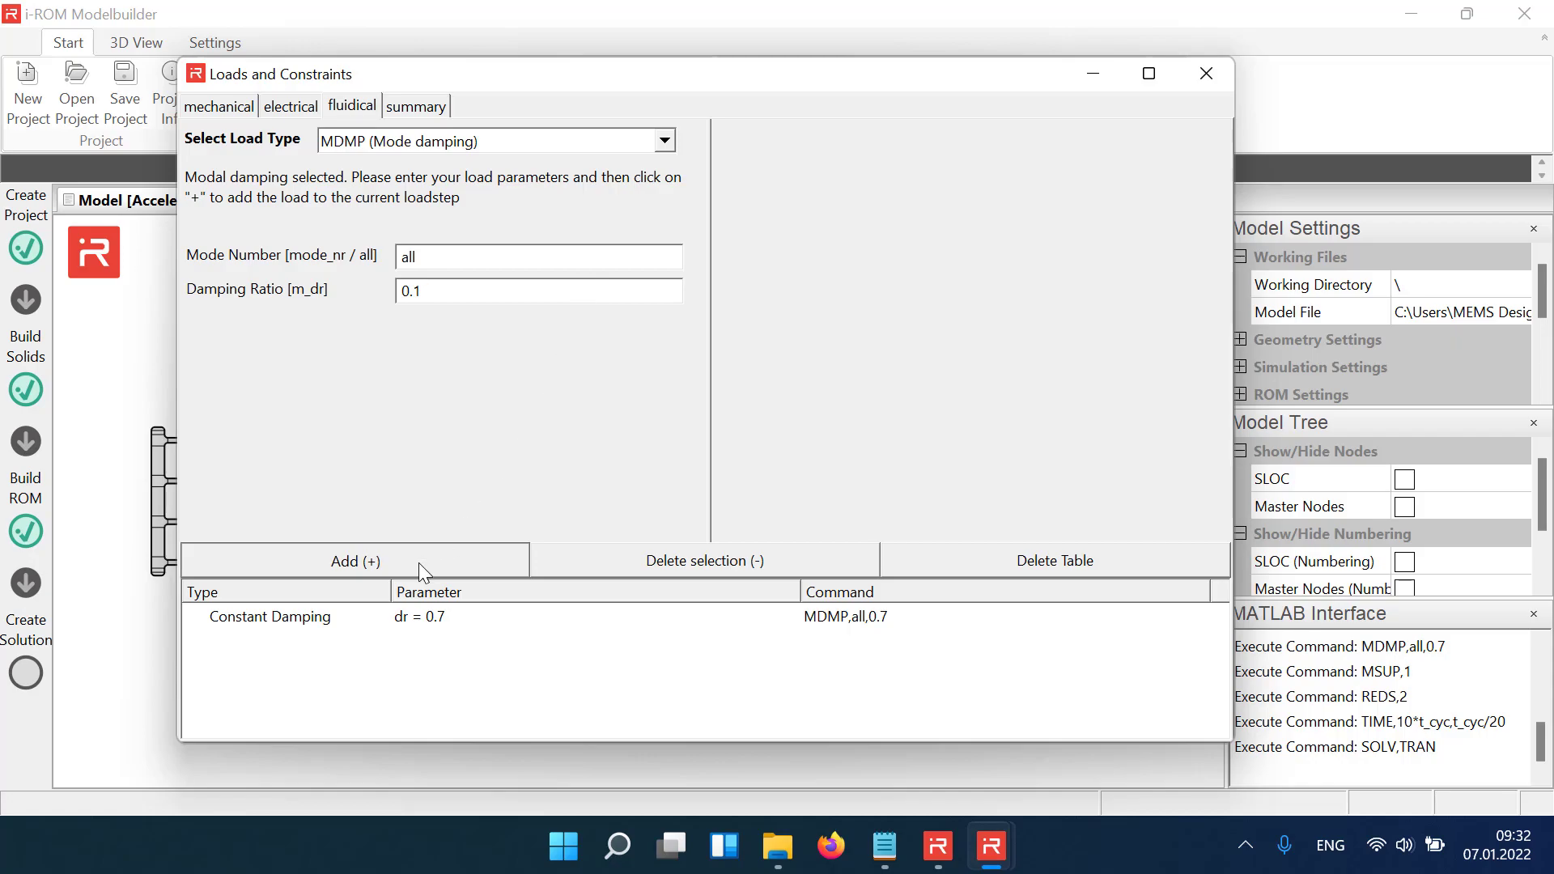
Update the uy pulse load to amplitude a_nom*0.6 and period 5*t_cyc*4.
left_click(214, 106)
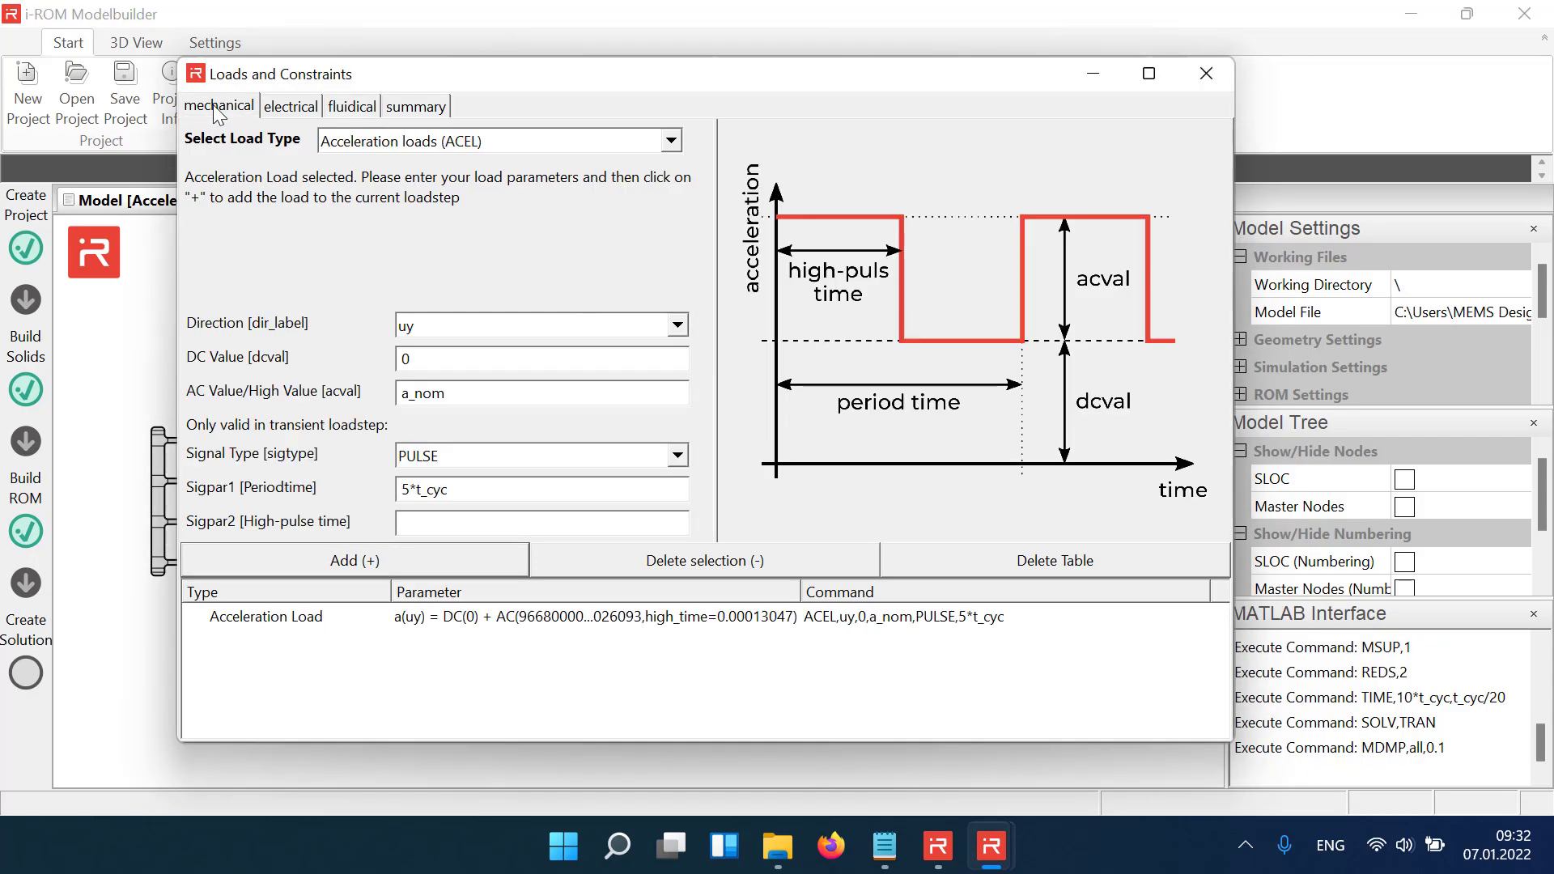
left_click(492, 396)
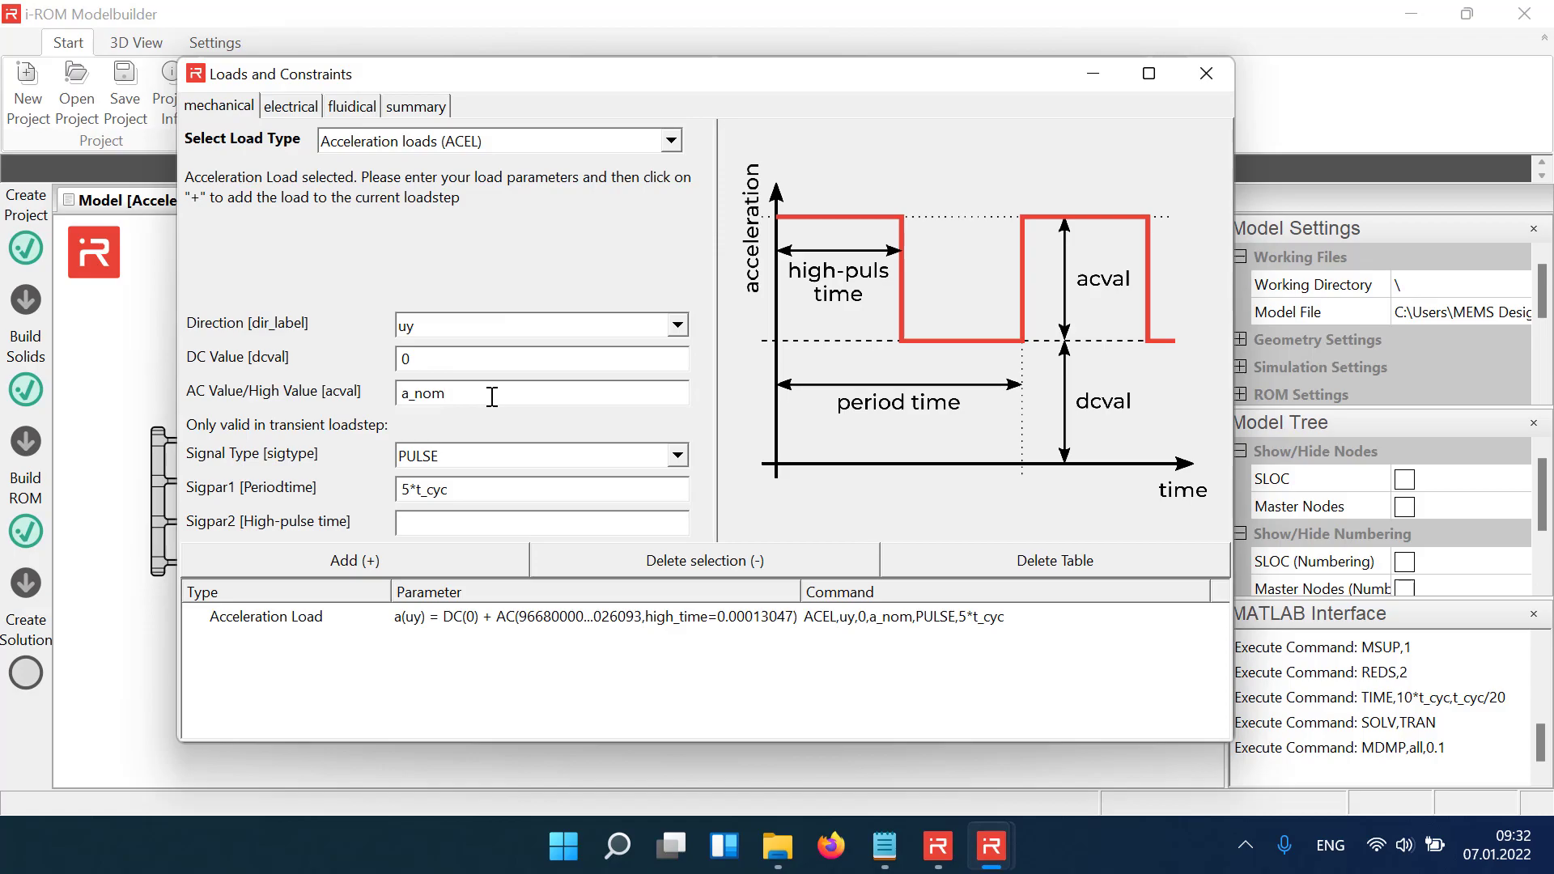
type("*0.6")
left_click(488, 487)
type("*4")
left_click(434, 555)
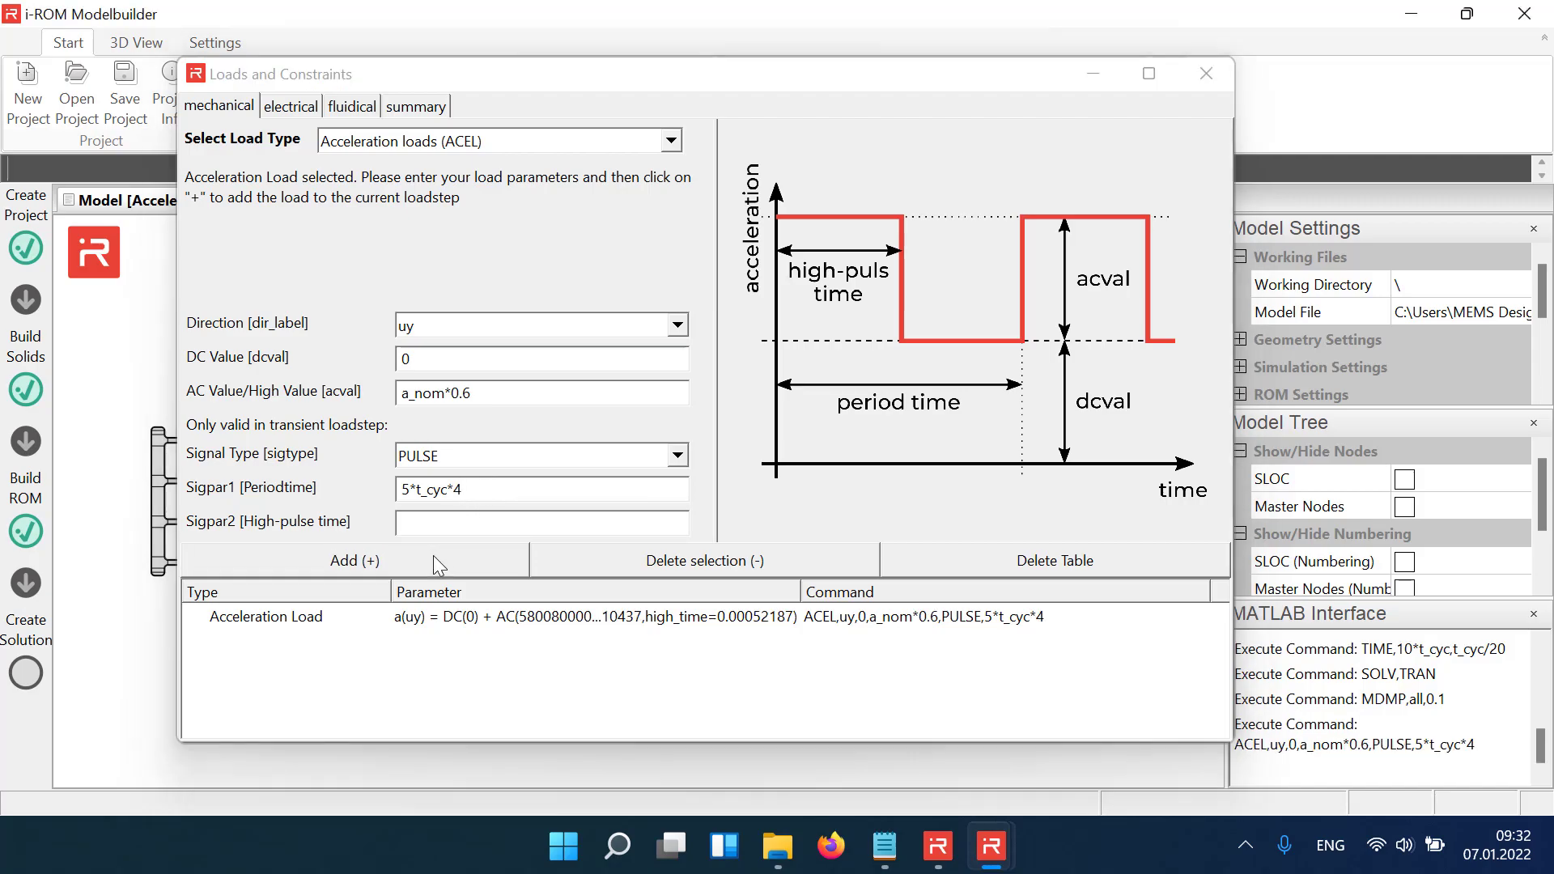
Rerun the transient simulation with total time 0.00052187*4 and inspect the uy displacement plot.
left_click(1205, 75)
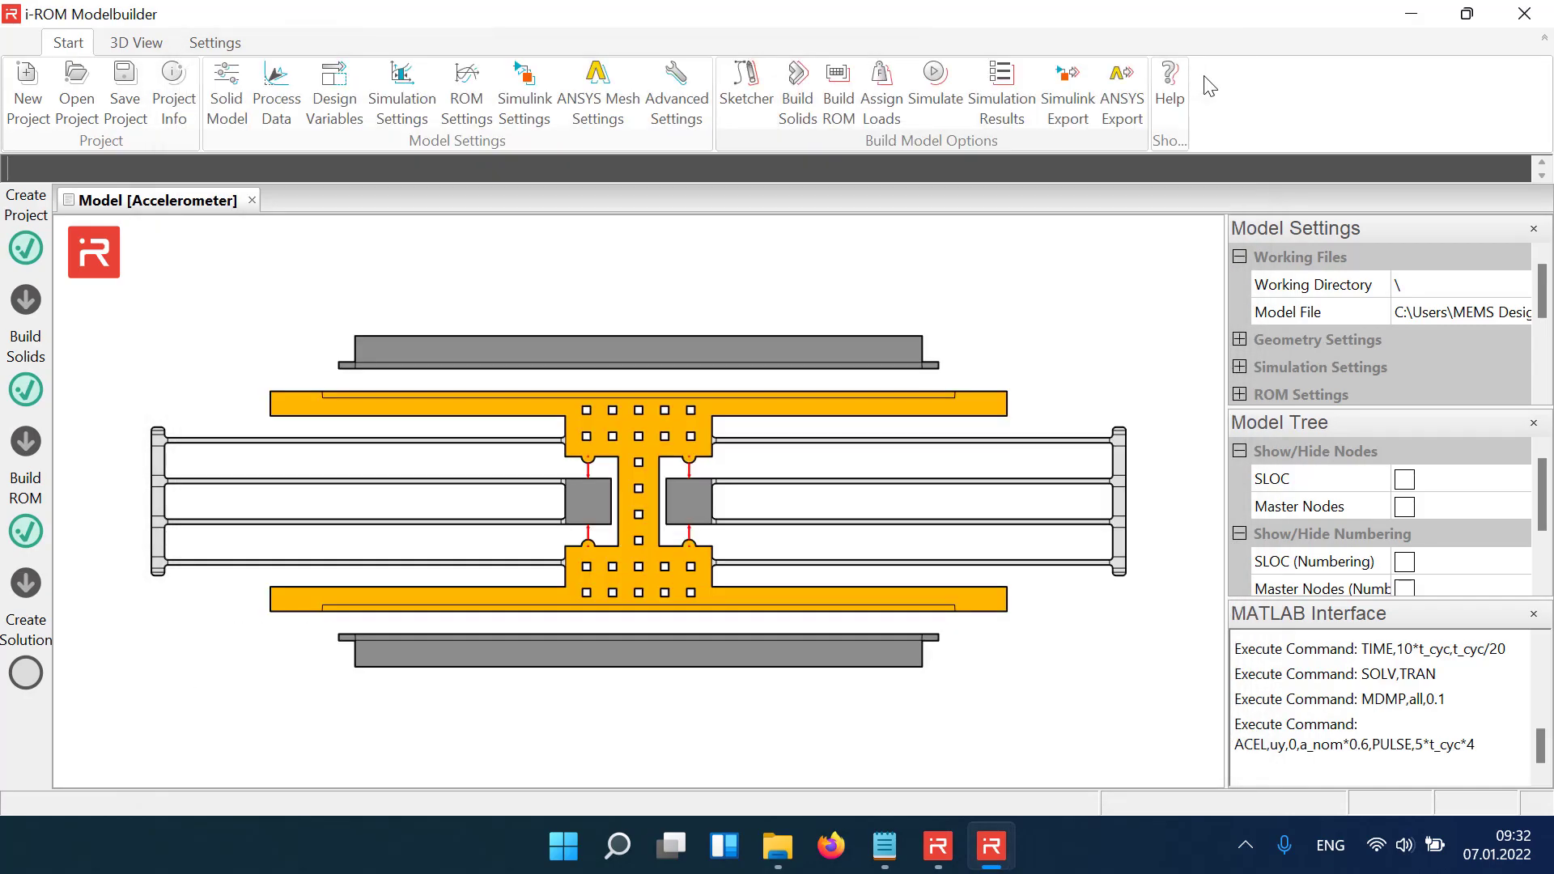
left_click(935, 81)
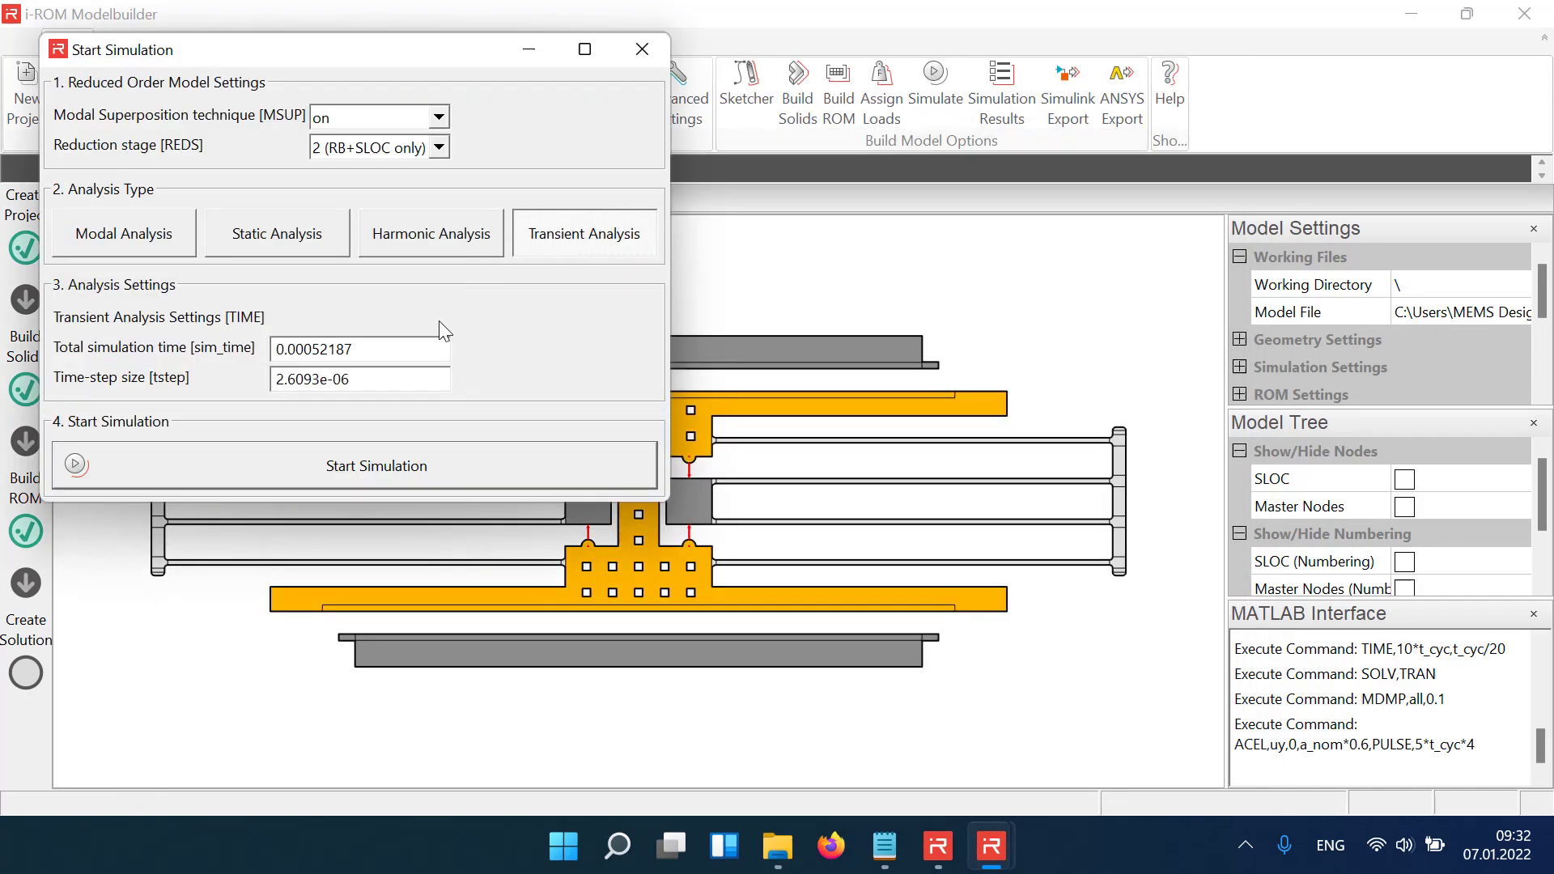
left_click(395, 349)
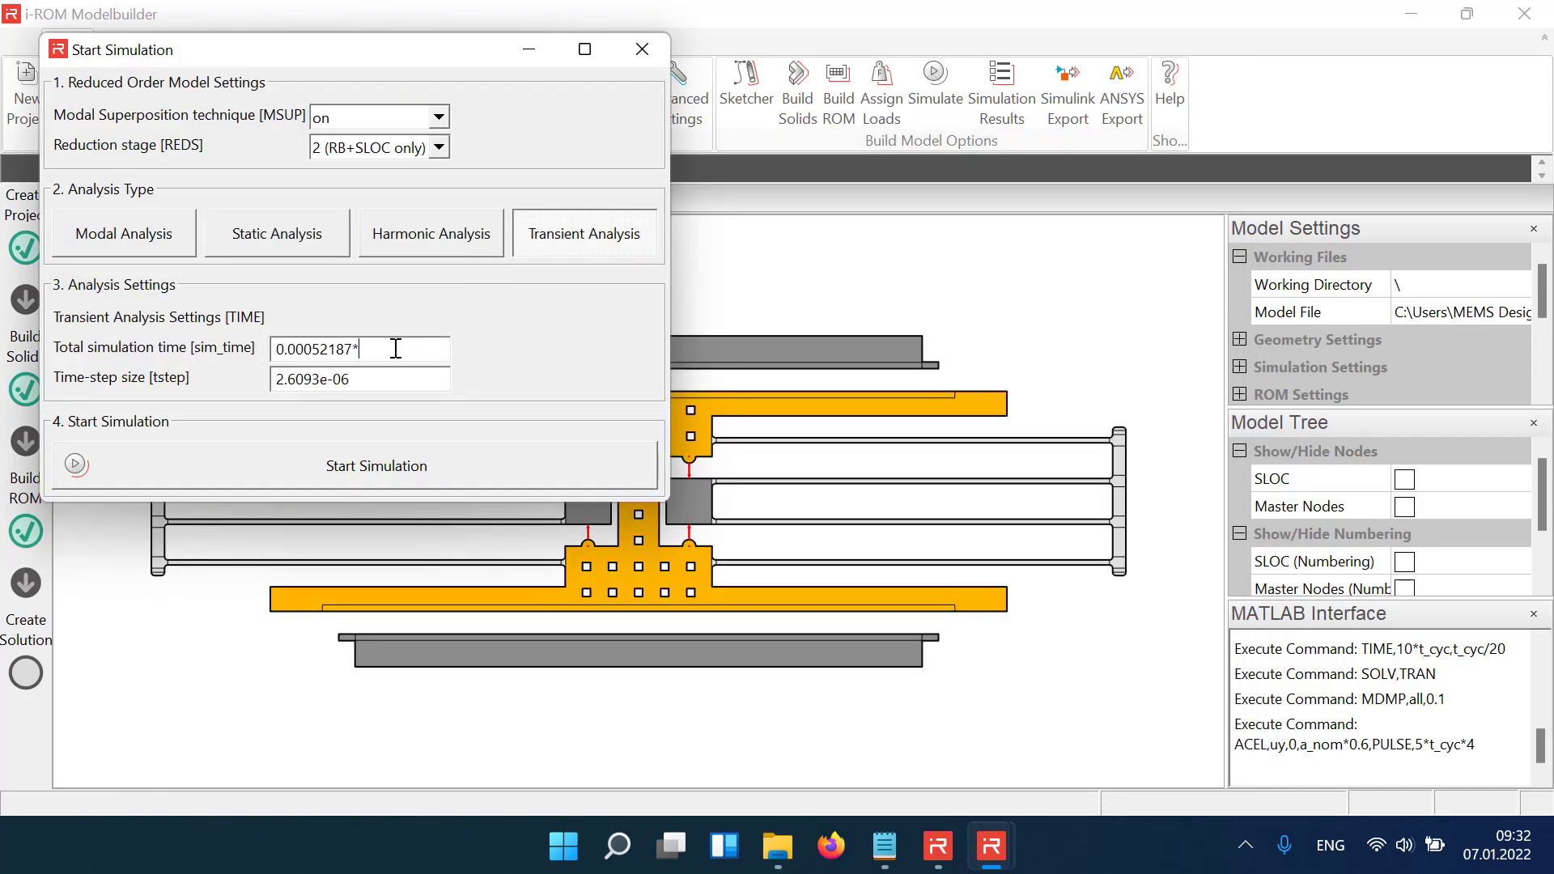
left_click(336, 465)
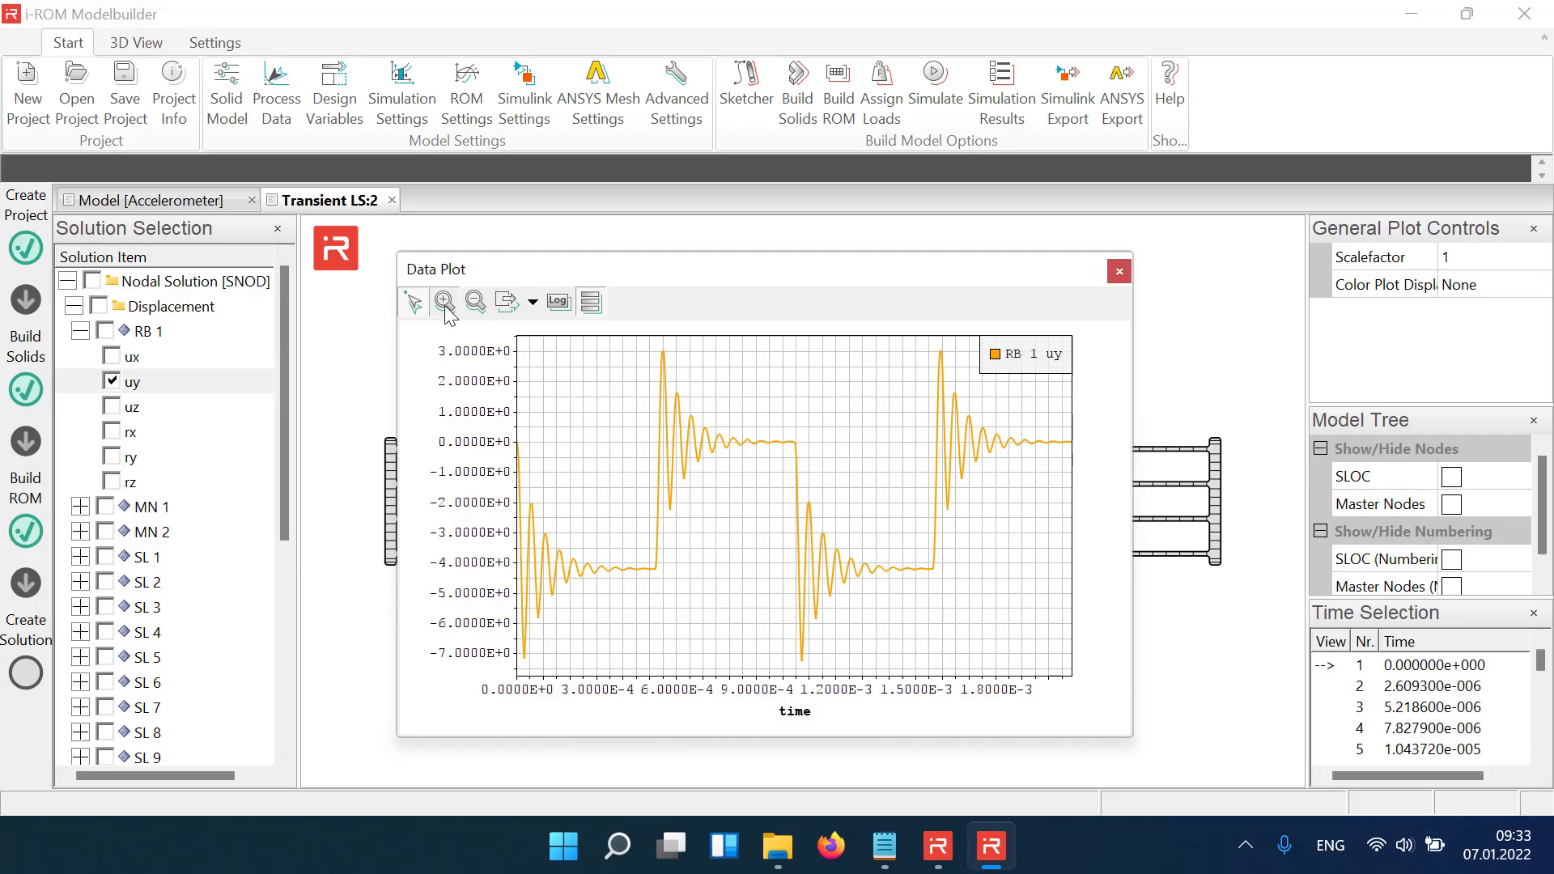
left_click(445, 302)
left_click(1119, 272)
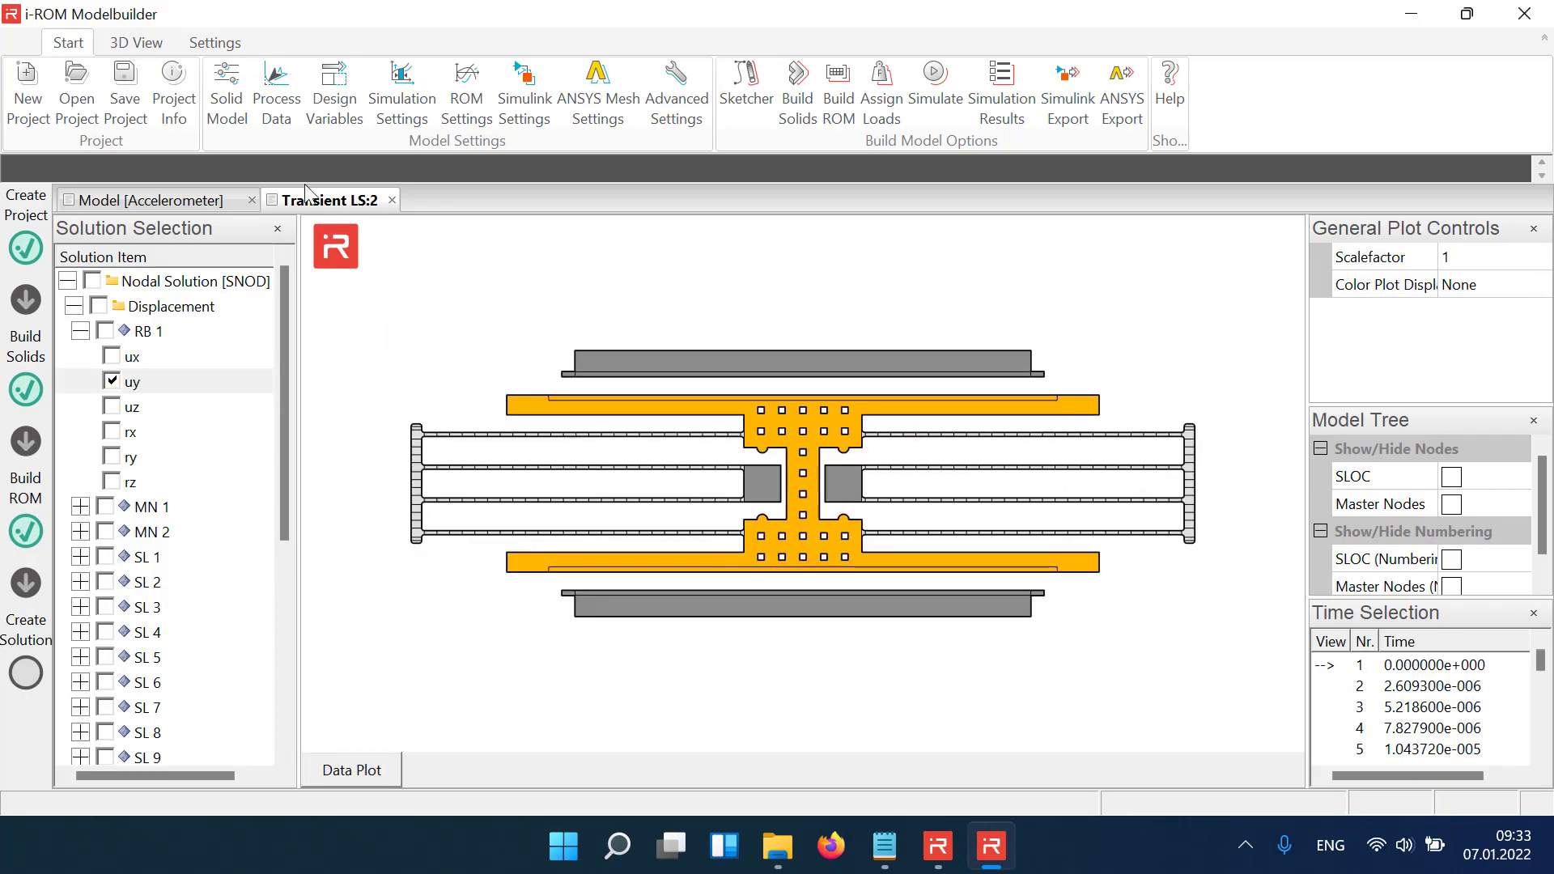
Animate the Transient LS:2 deformation, zoomed in on the beams and proof mass.
left_click(136, 42)
left_click(39, 79)
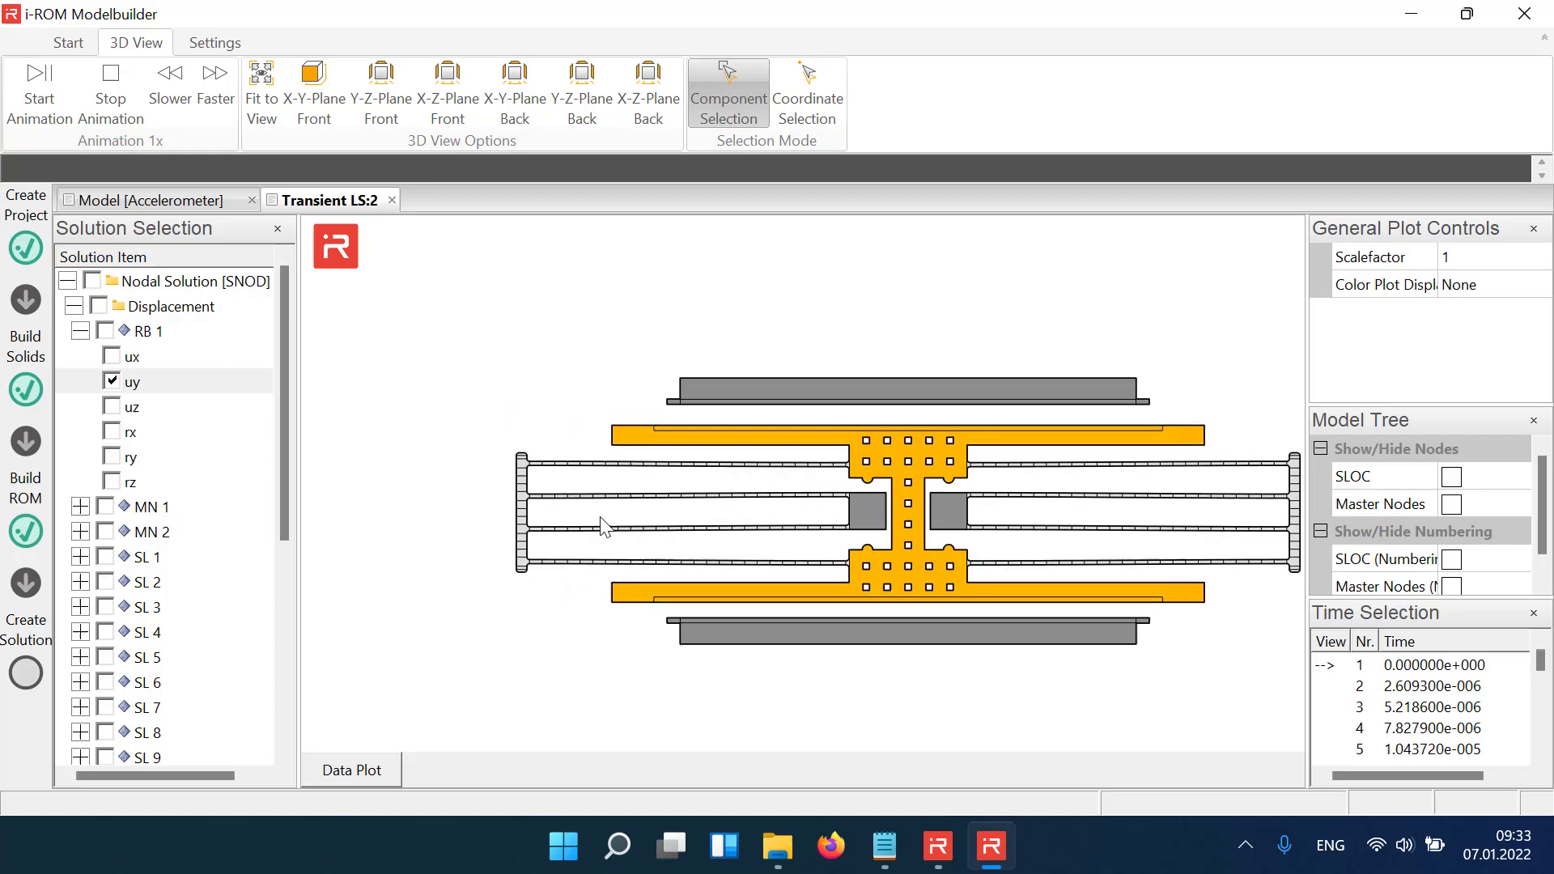
scroll(638, 520, "up", 3)
scroll(623, 485, "up", 1)
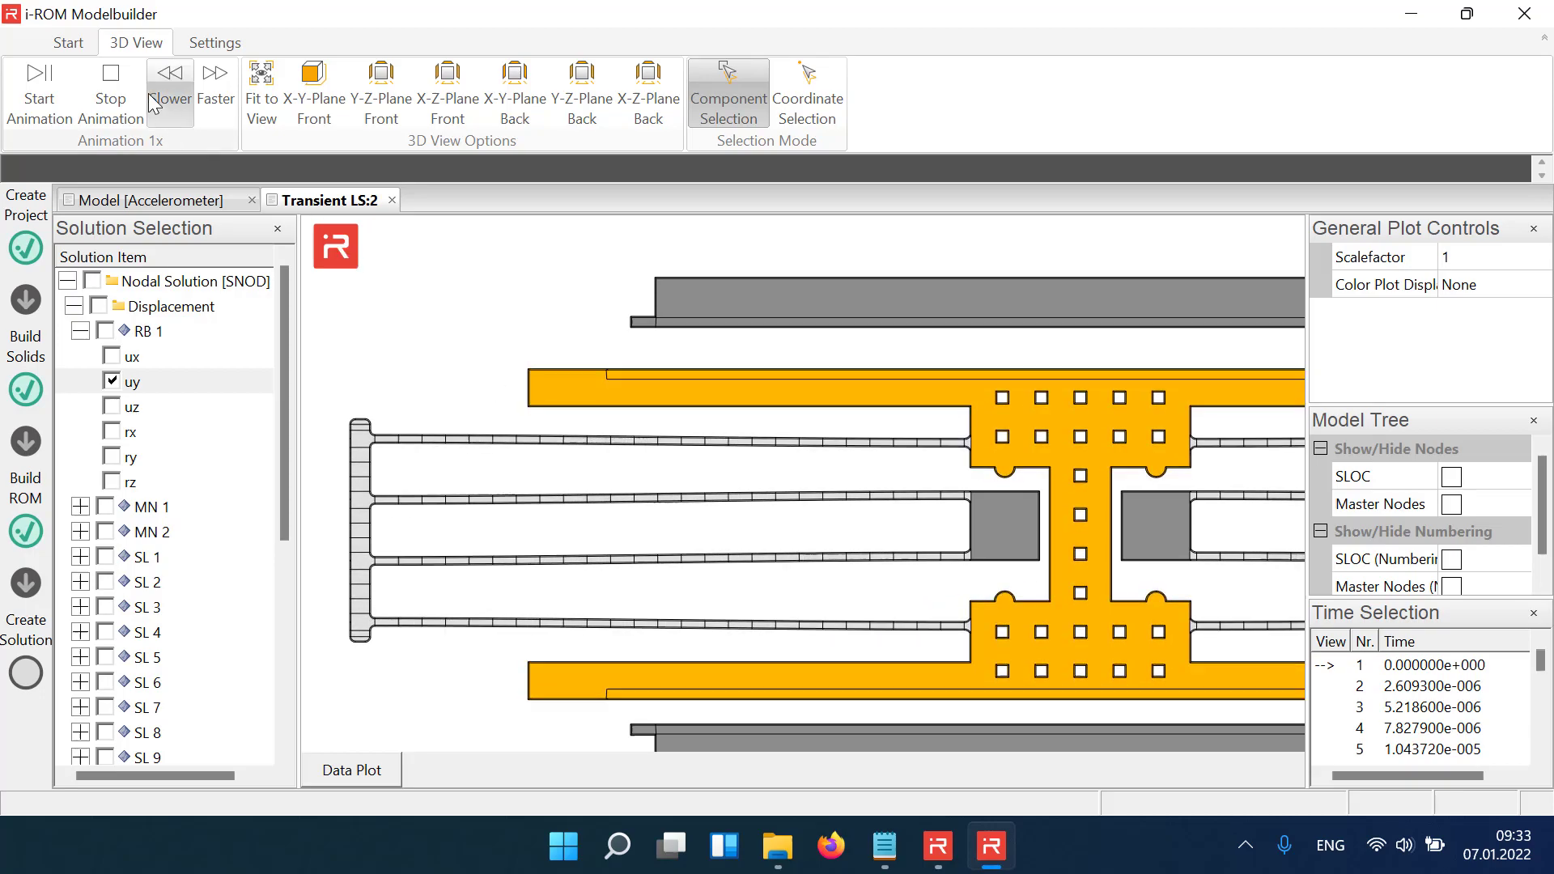
Close the Transient LS:2 results and clear all existing loads from the Loads and Constraints table.
left_click(392, 200)
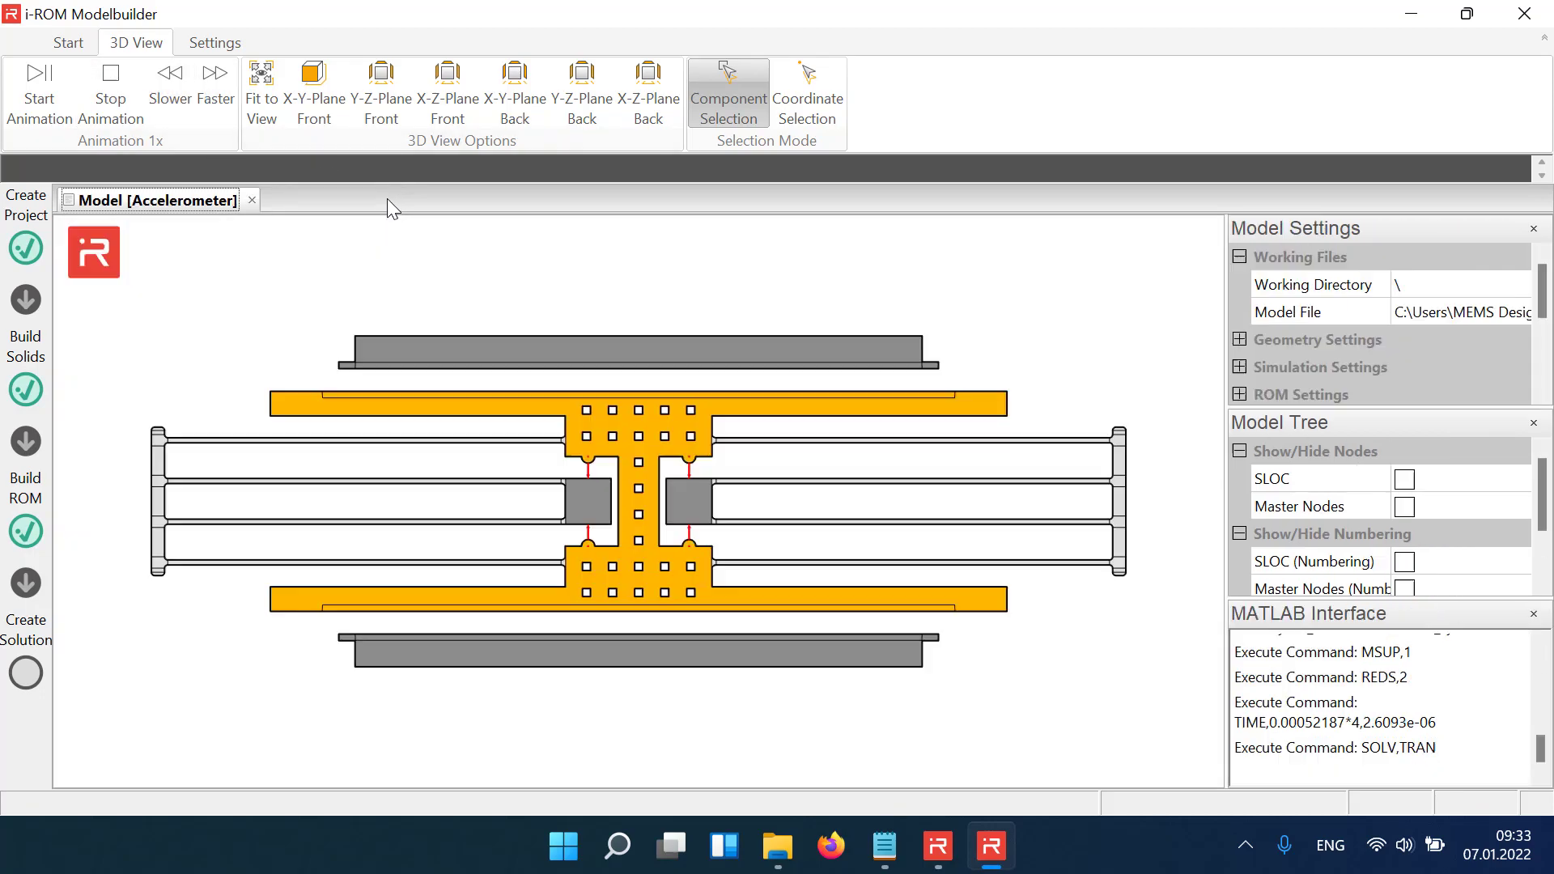
left_click(68, 42)
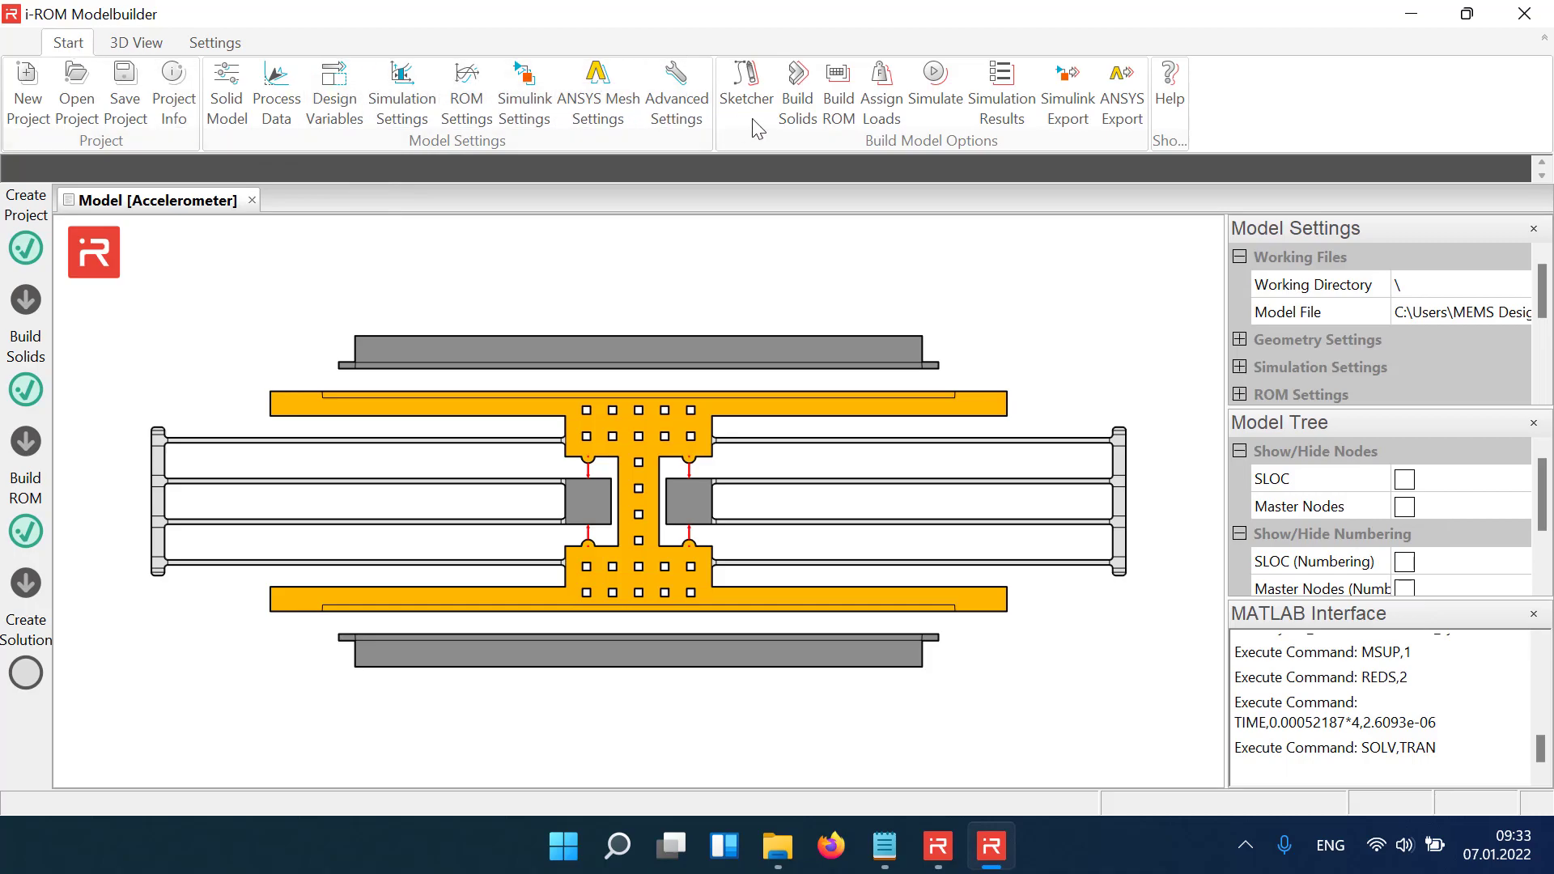
left_click(882, 84)
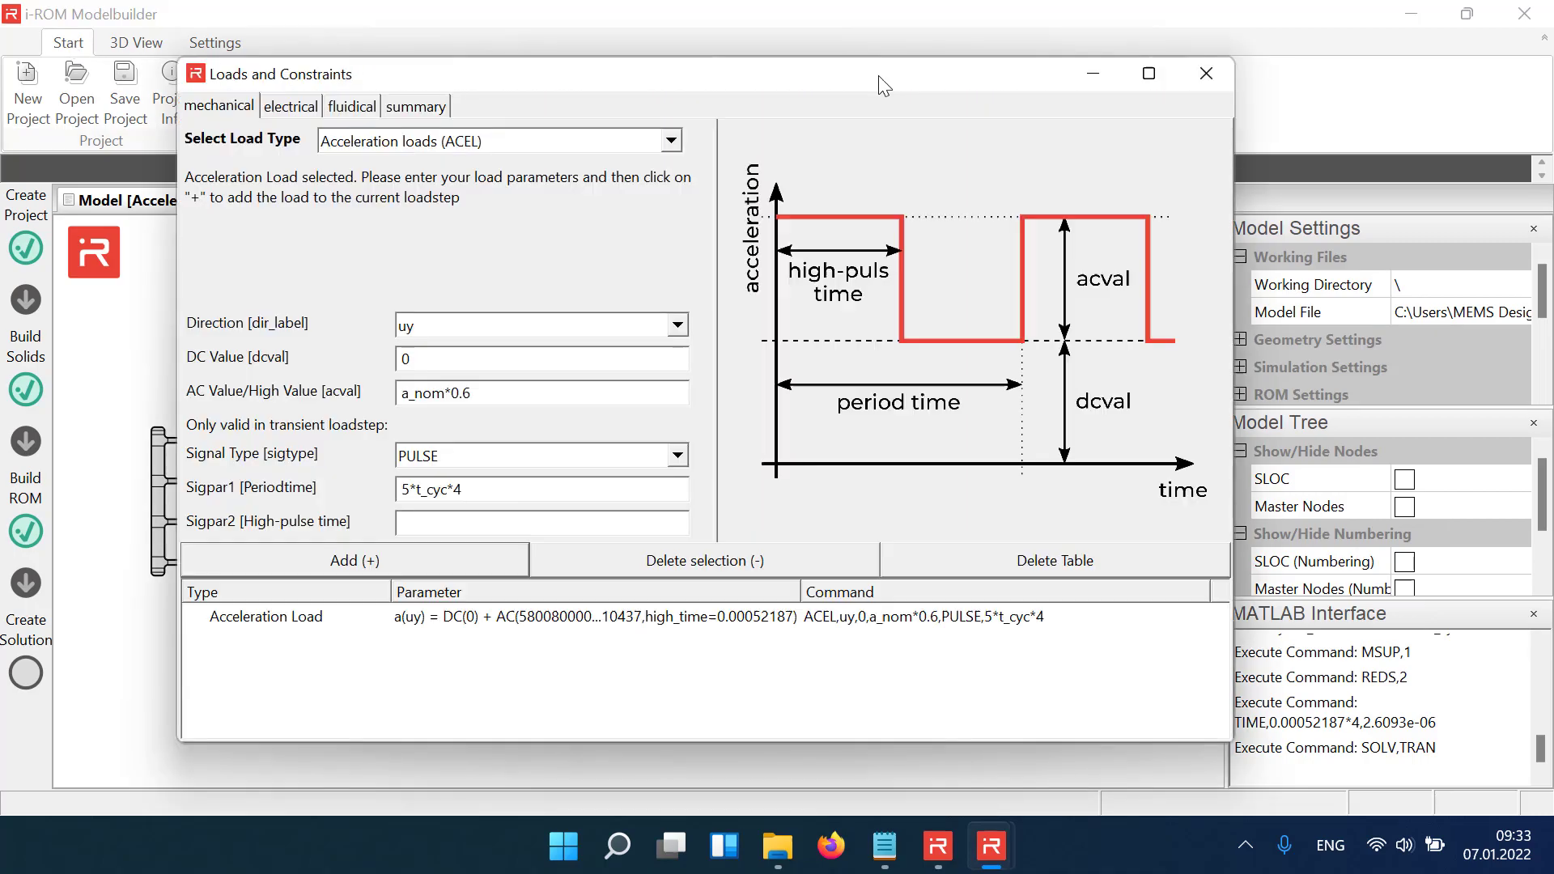
left_click(431, 108)
left_click(510, 136)
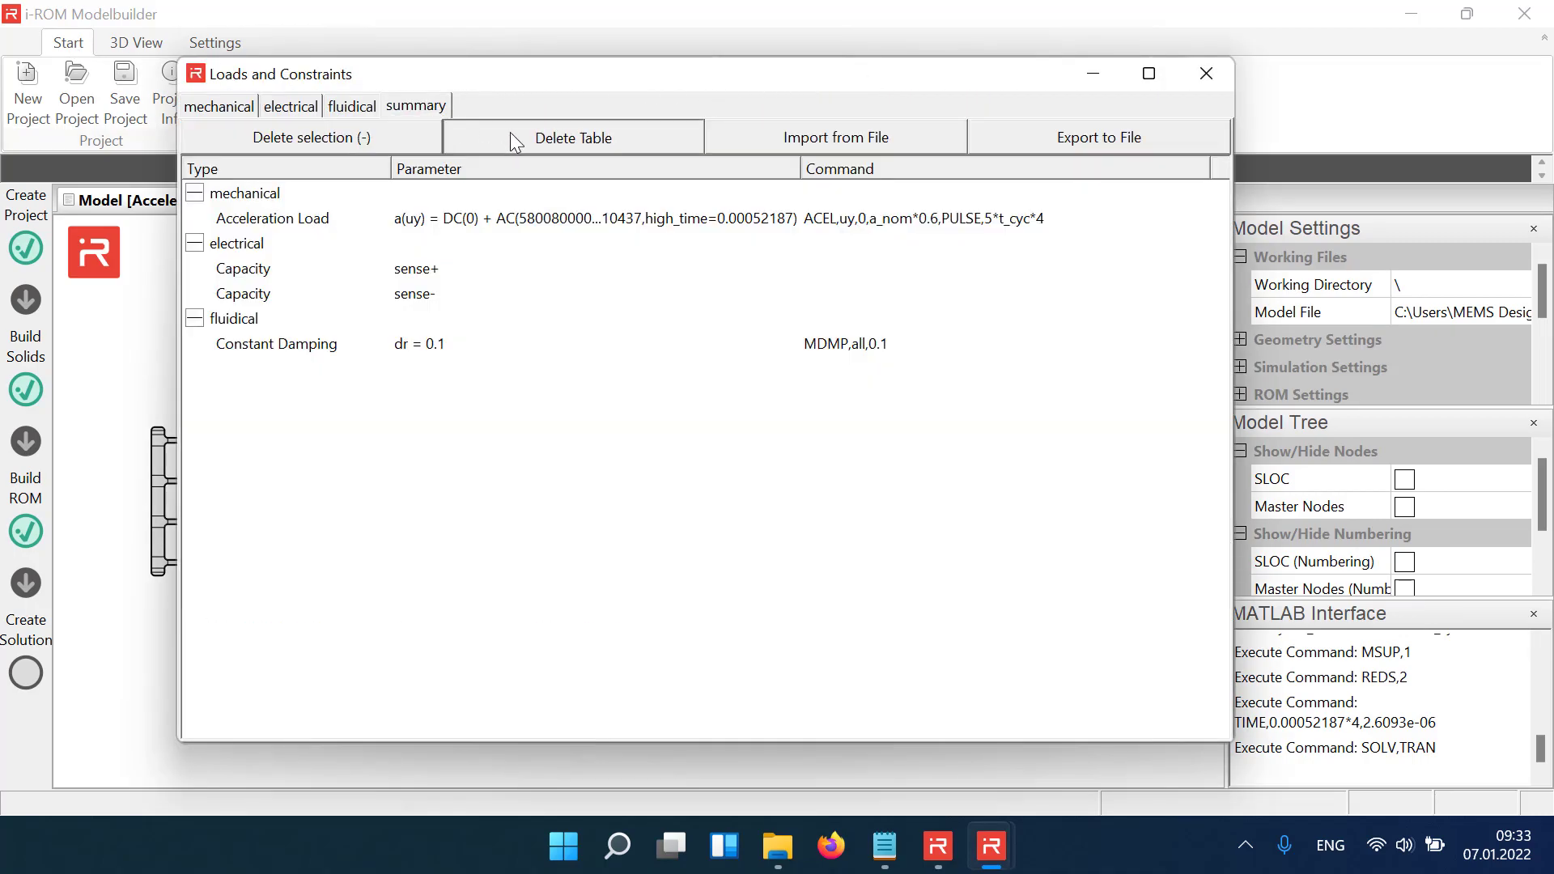
Import the Accel_loads.txt load step commands, including cond,sense+, vscr,v_sens+,+10 and v_sens- lines.
left_click(733, 139)
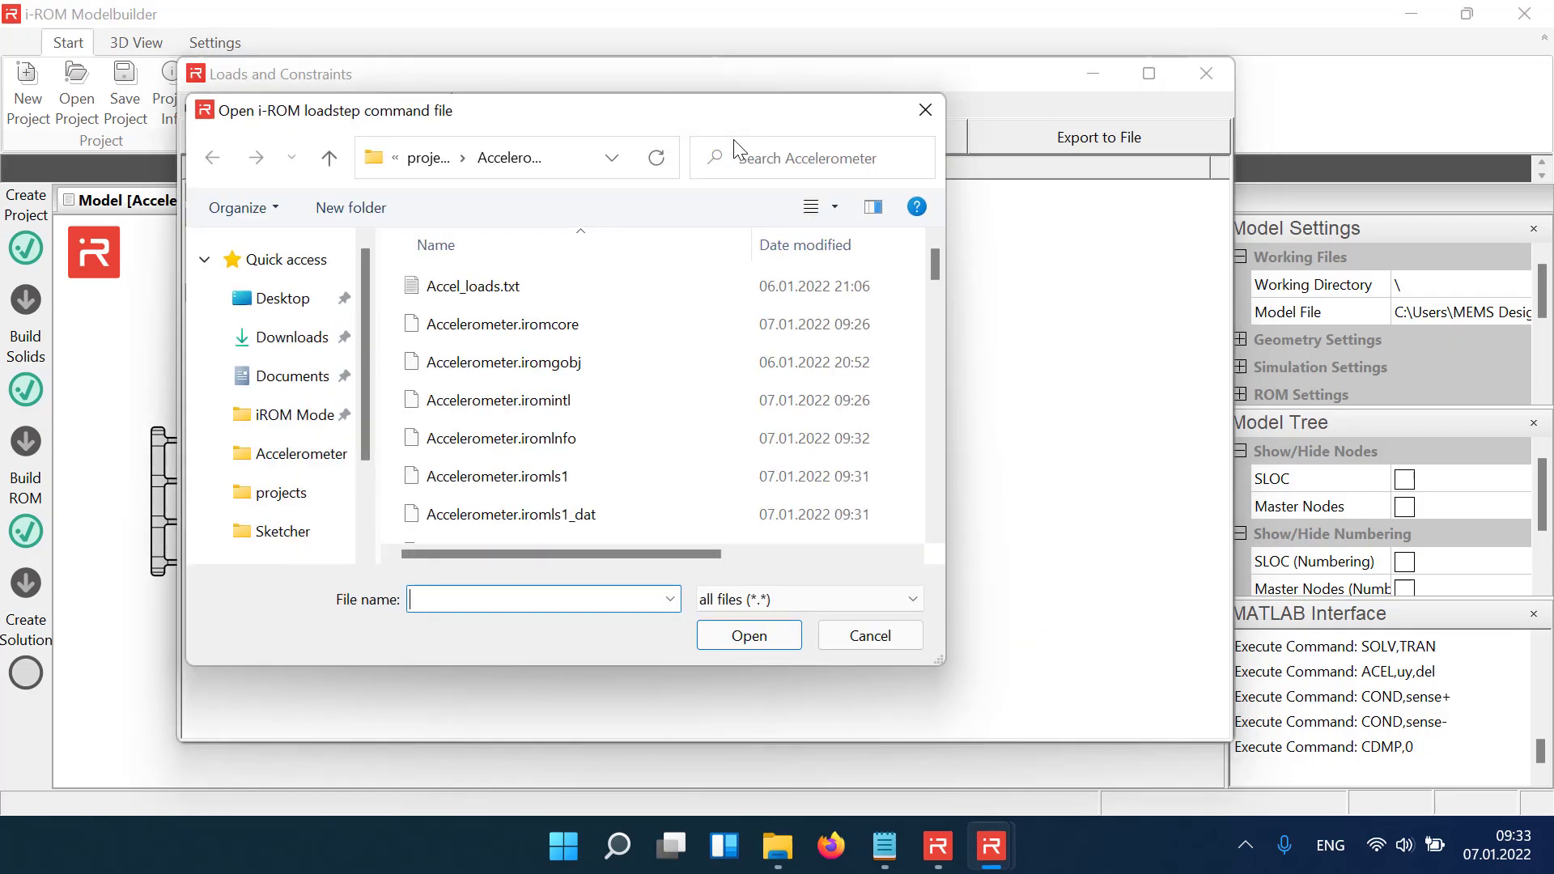
left_click(485, 286)
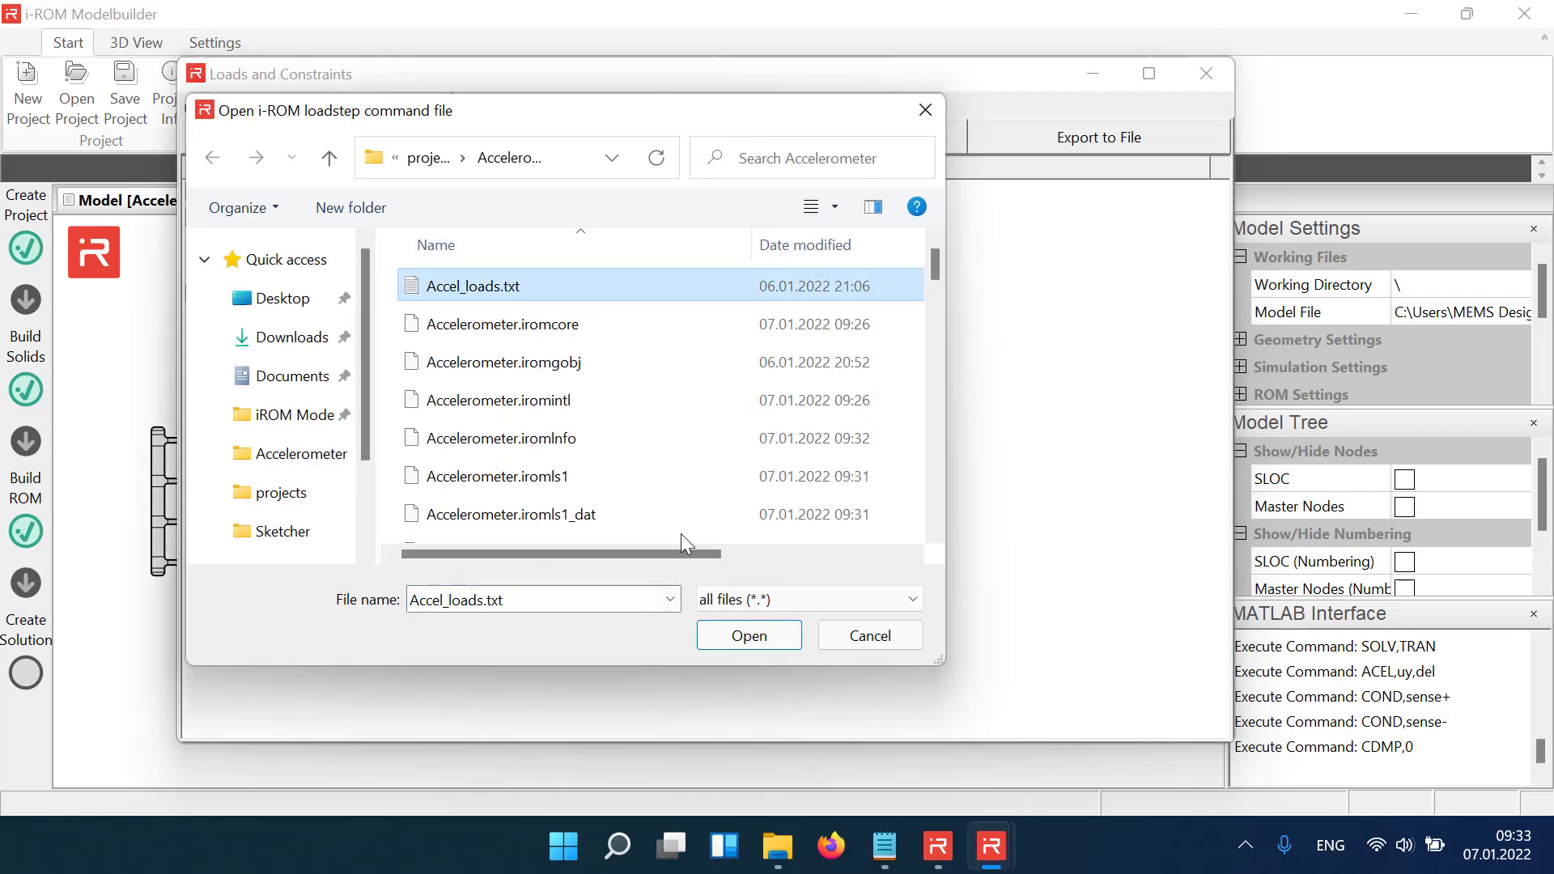
left_click(733, 635)
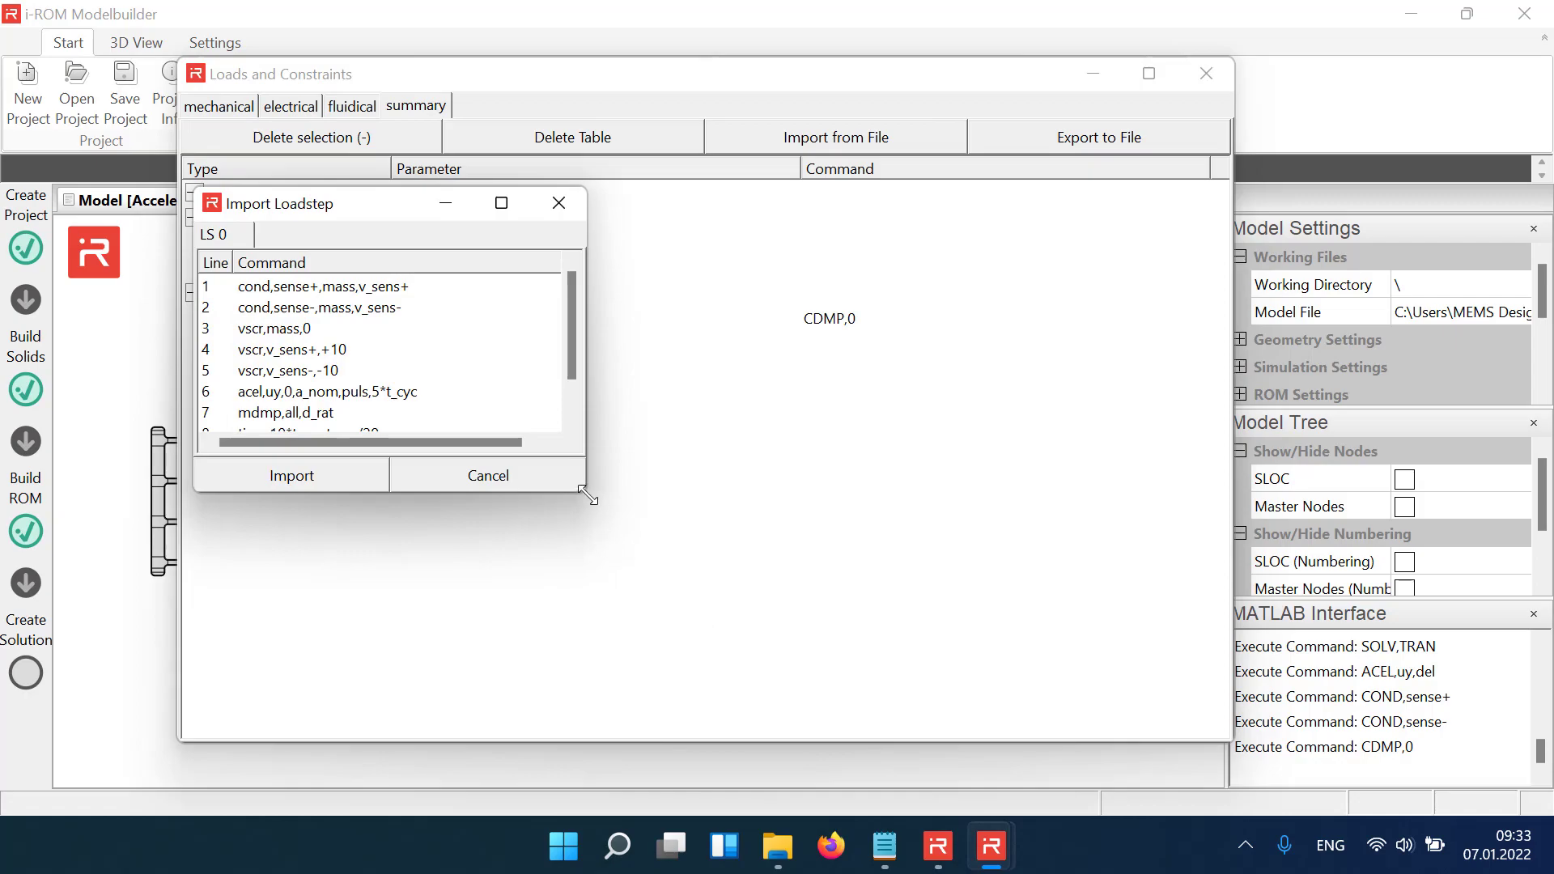
left_click_drag(588, 495, 648, 577)
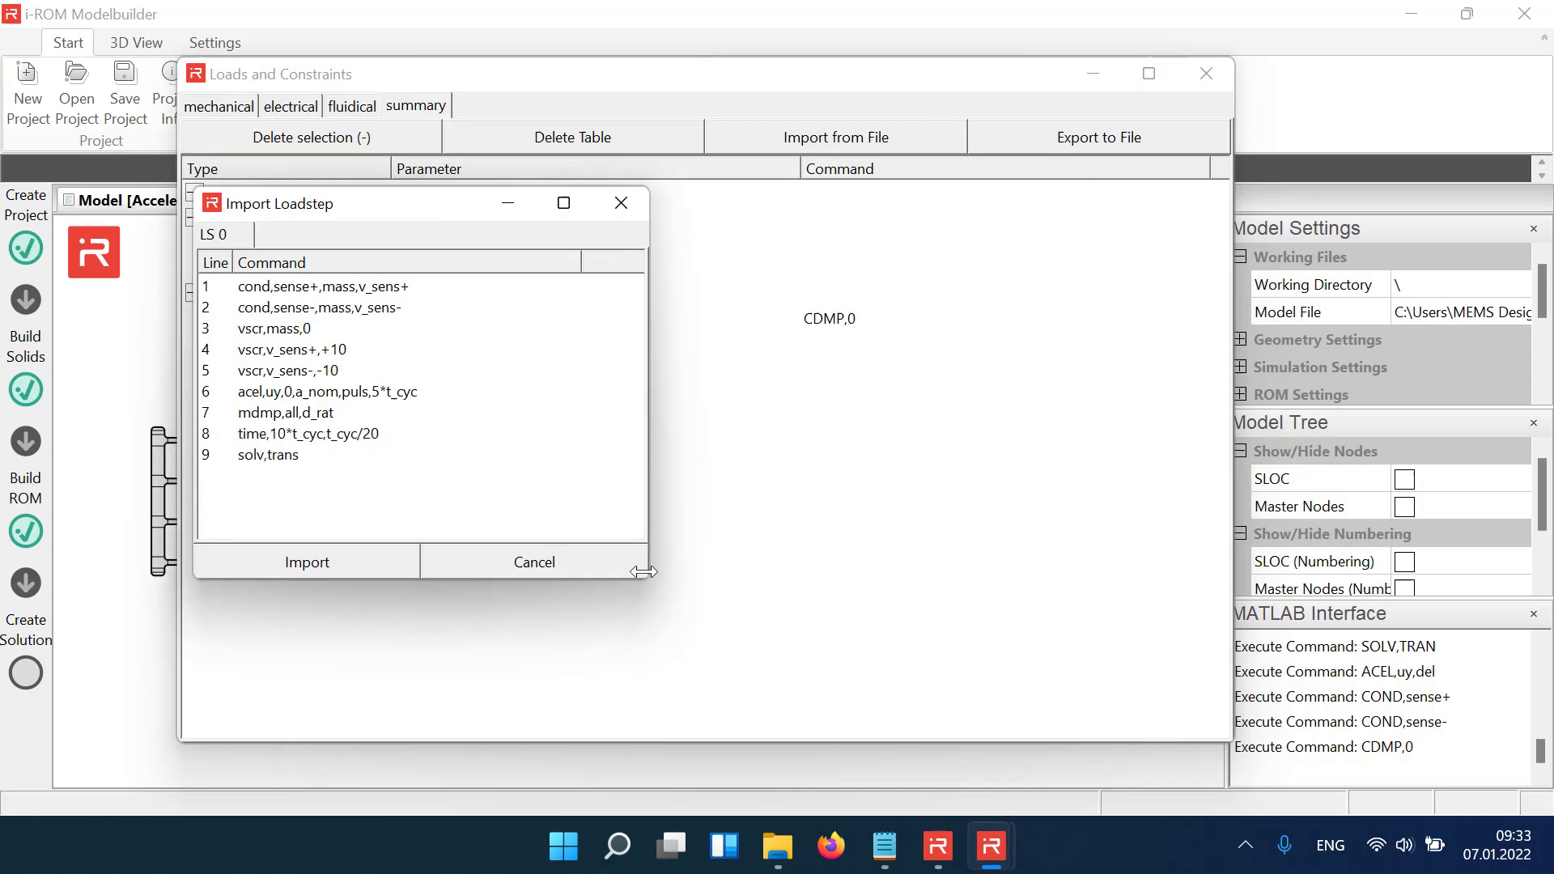
left_click(381, 288)
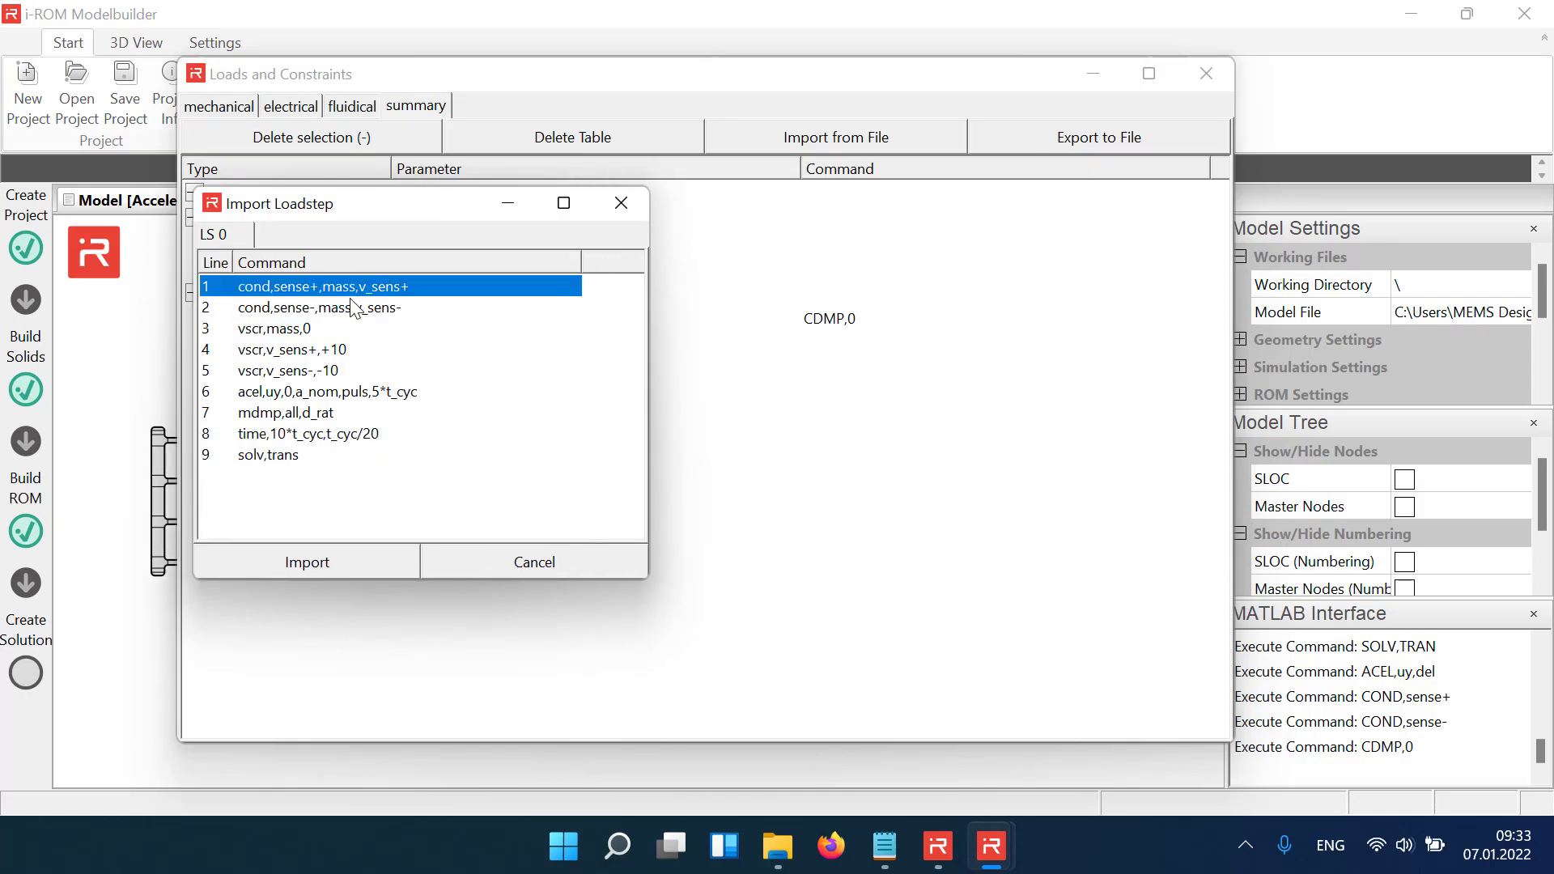
left_click(325, 352)
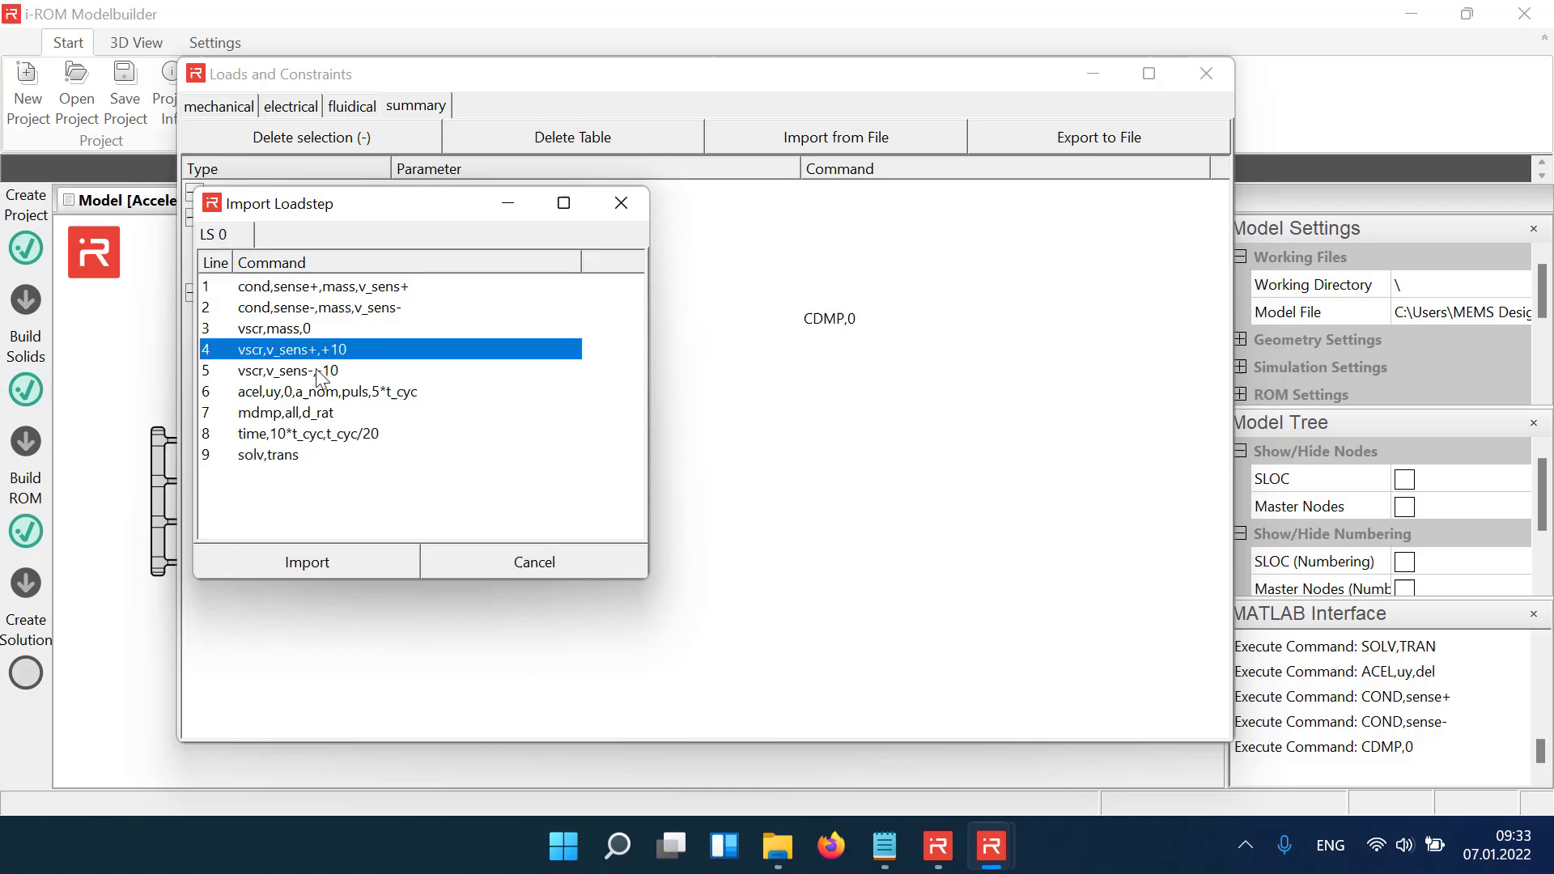
left_click(316, 369)
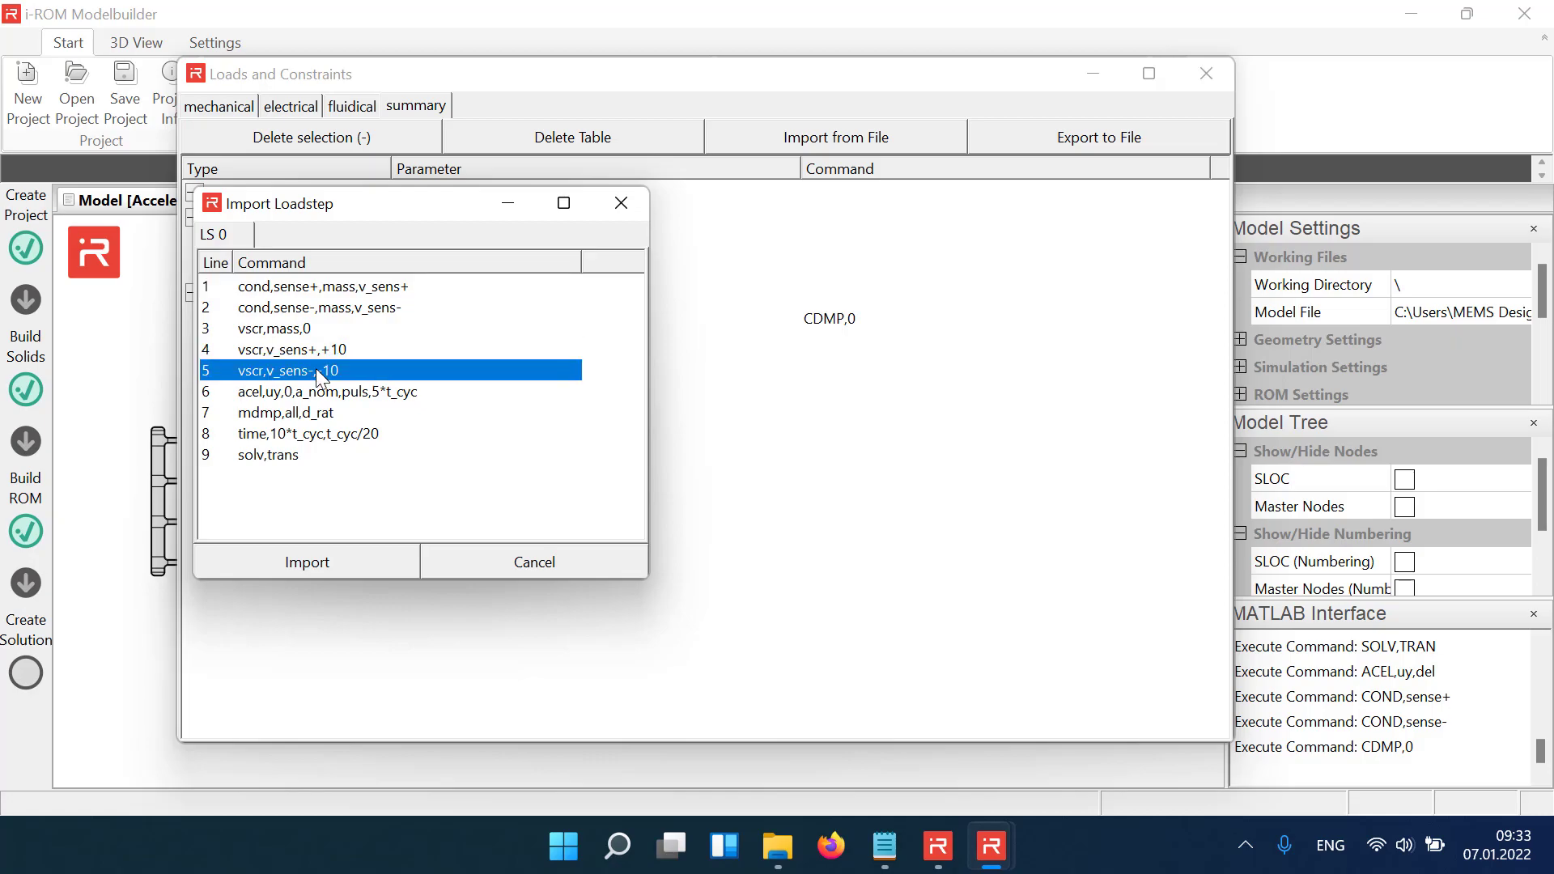
left_click(316, 563)
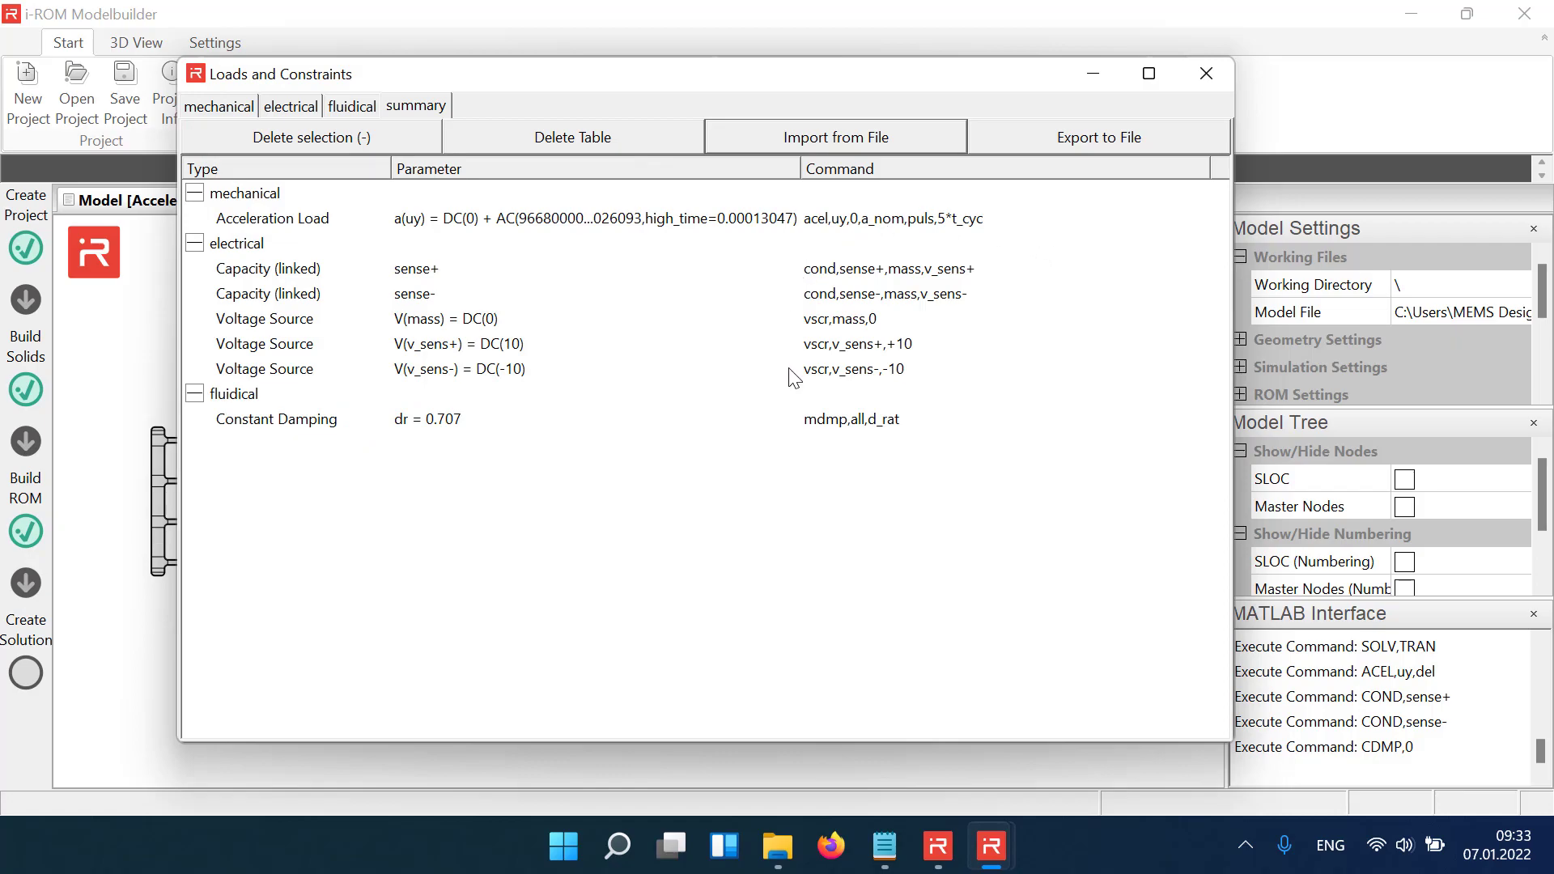
Start the transient simulation with the new loads.
left_click(1205, 81)
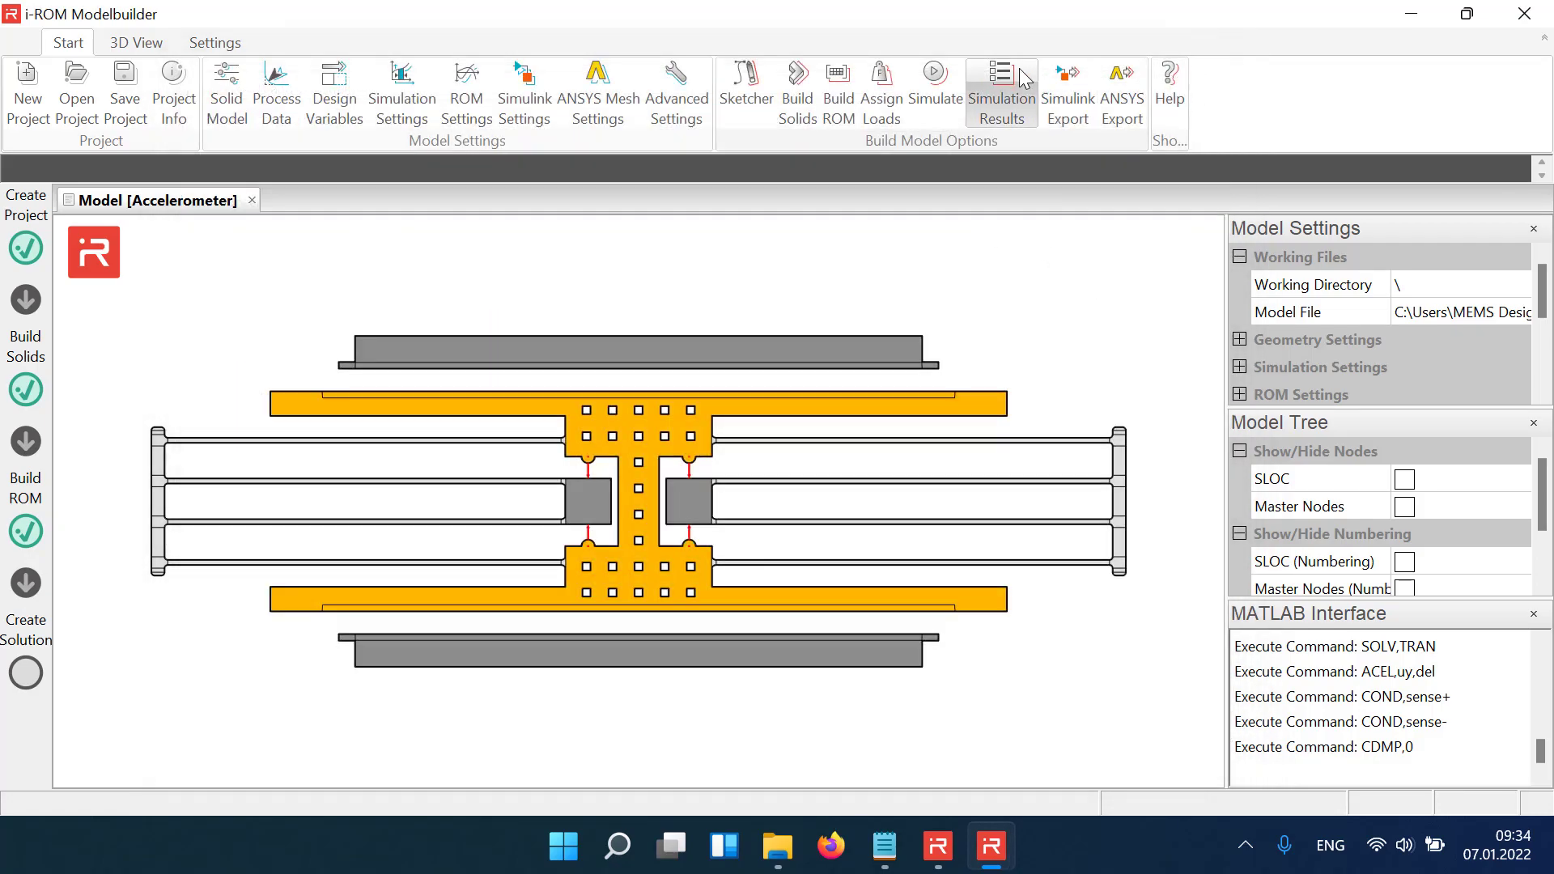
left_click(934, 79)
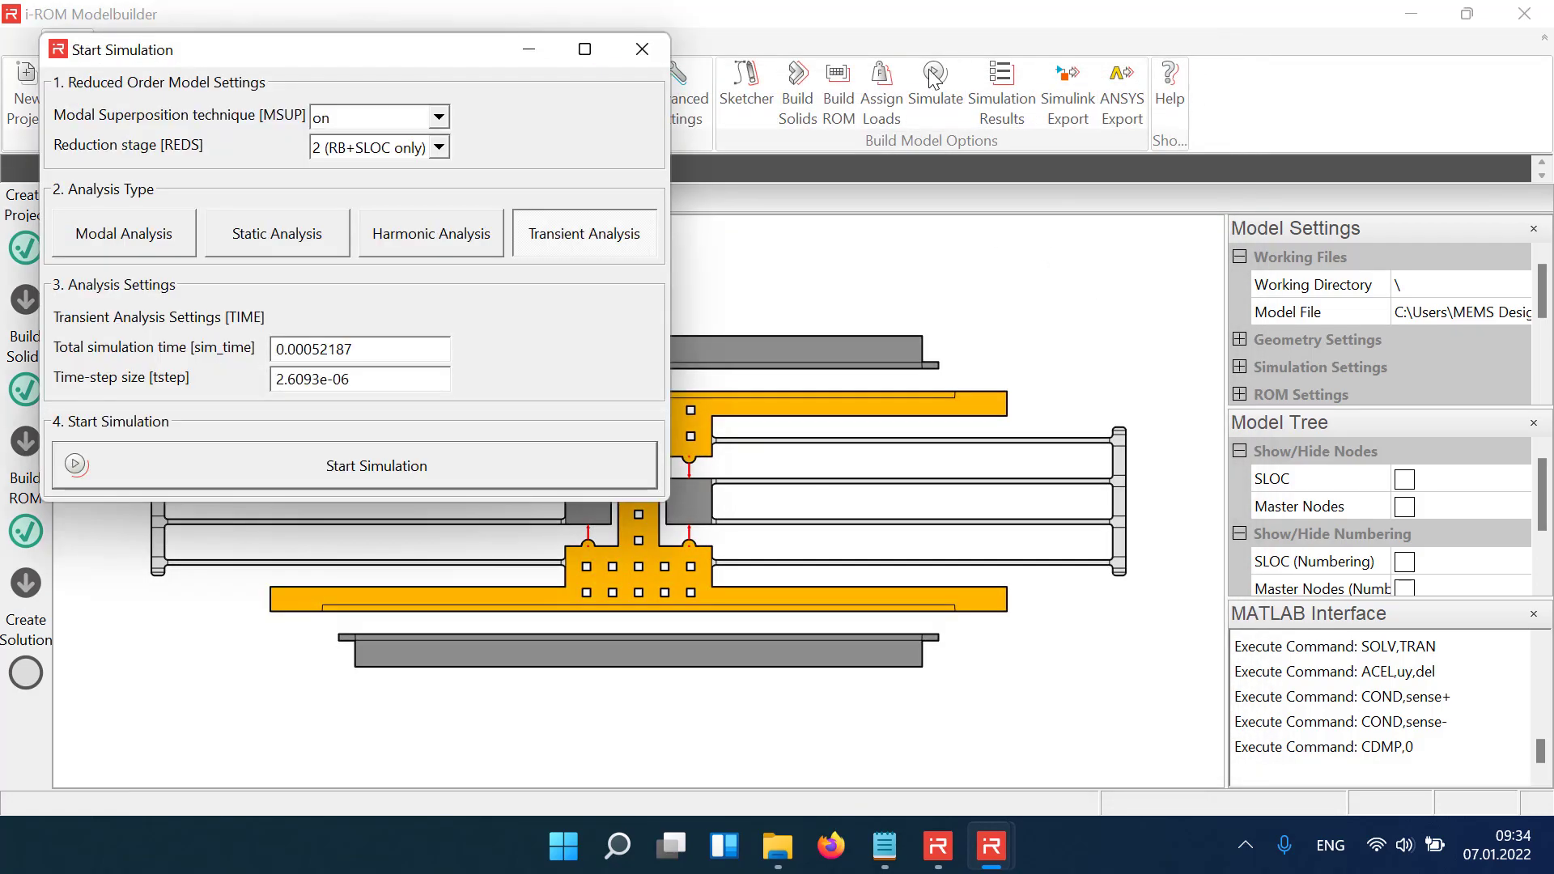
left_click(435, 466)
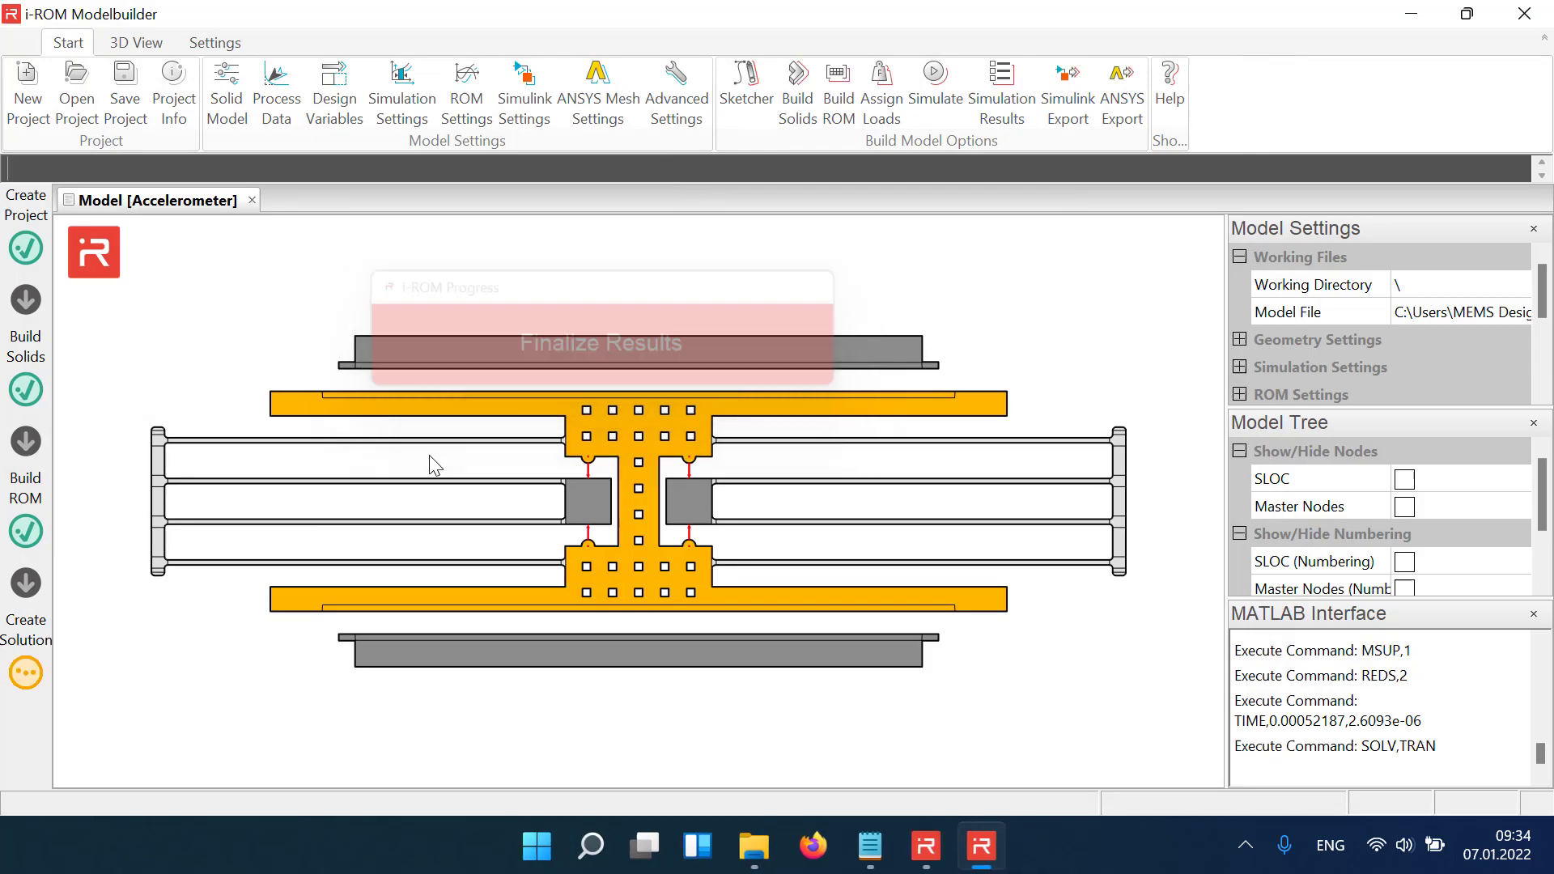
Plot the RB 1 uy displacement, then both capacitances, then the three currents over time.
left_click(112, 381)
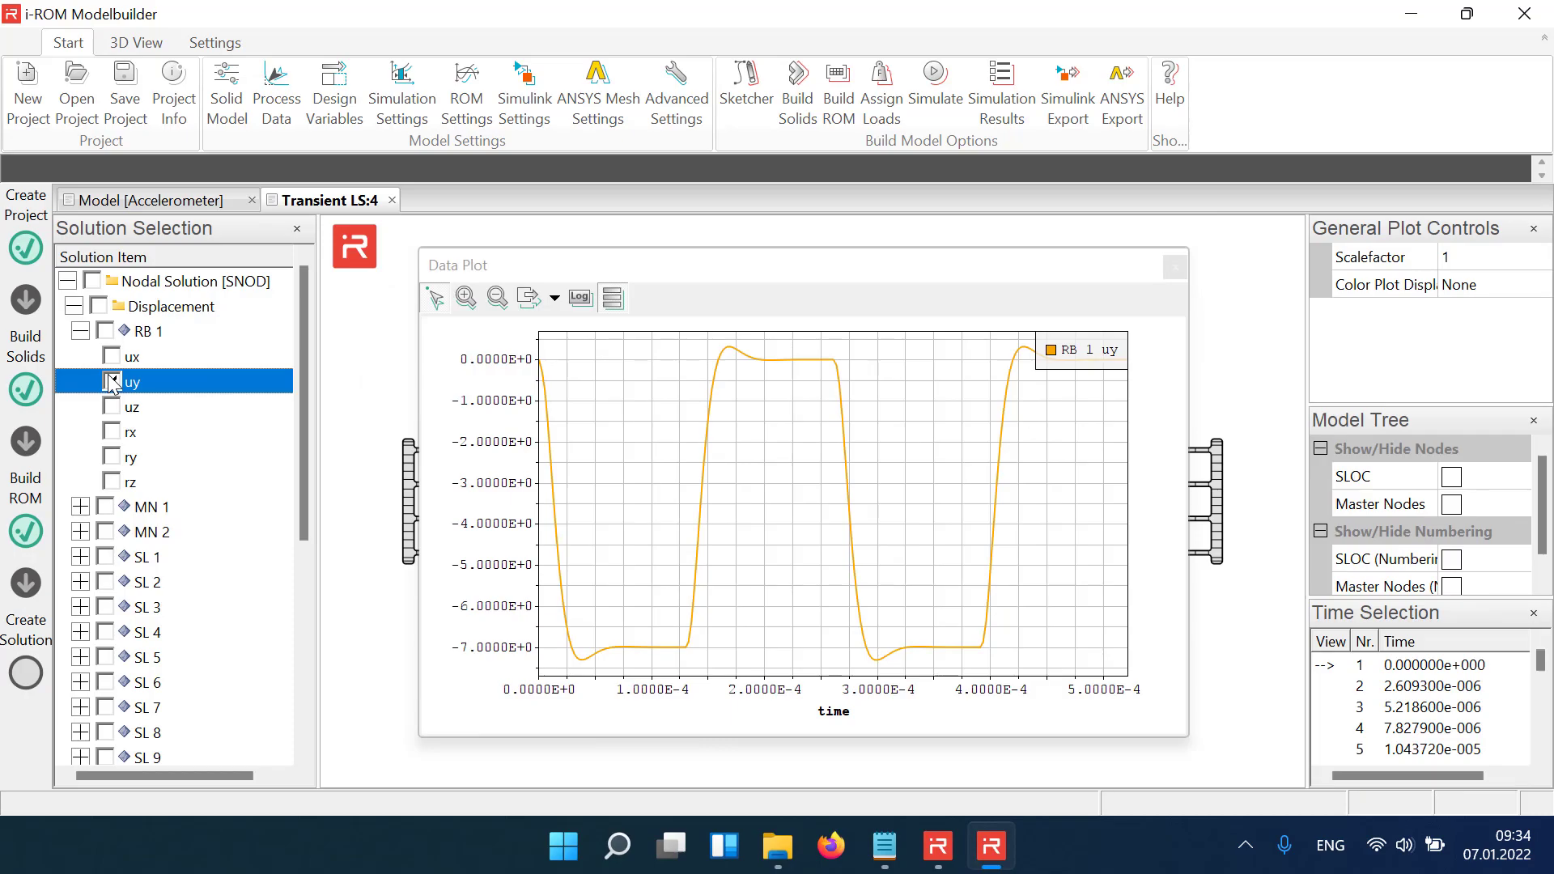
left_click(111, 381)
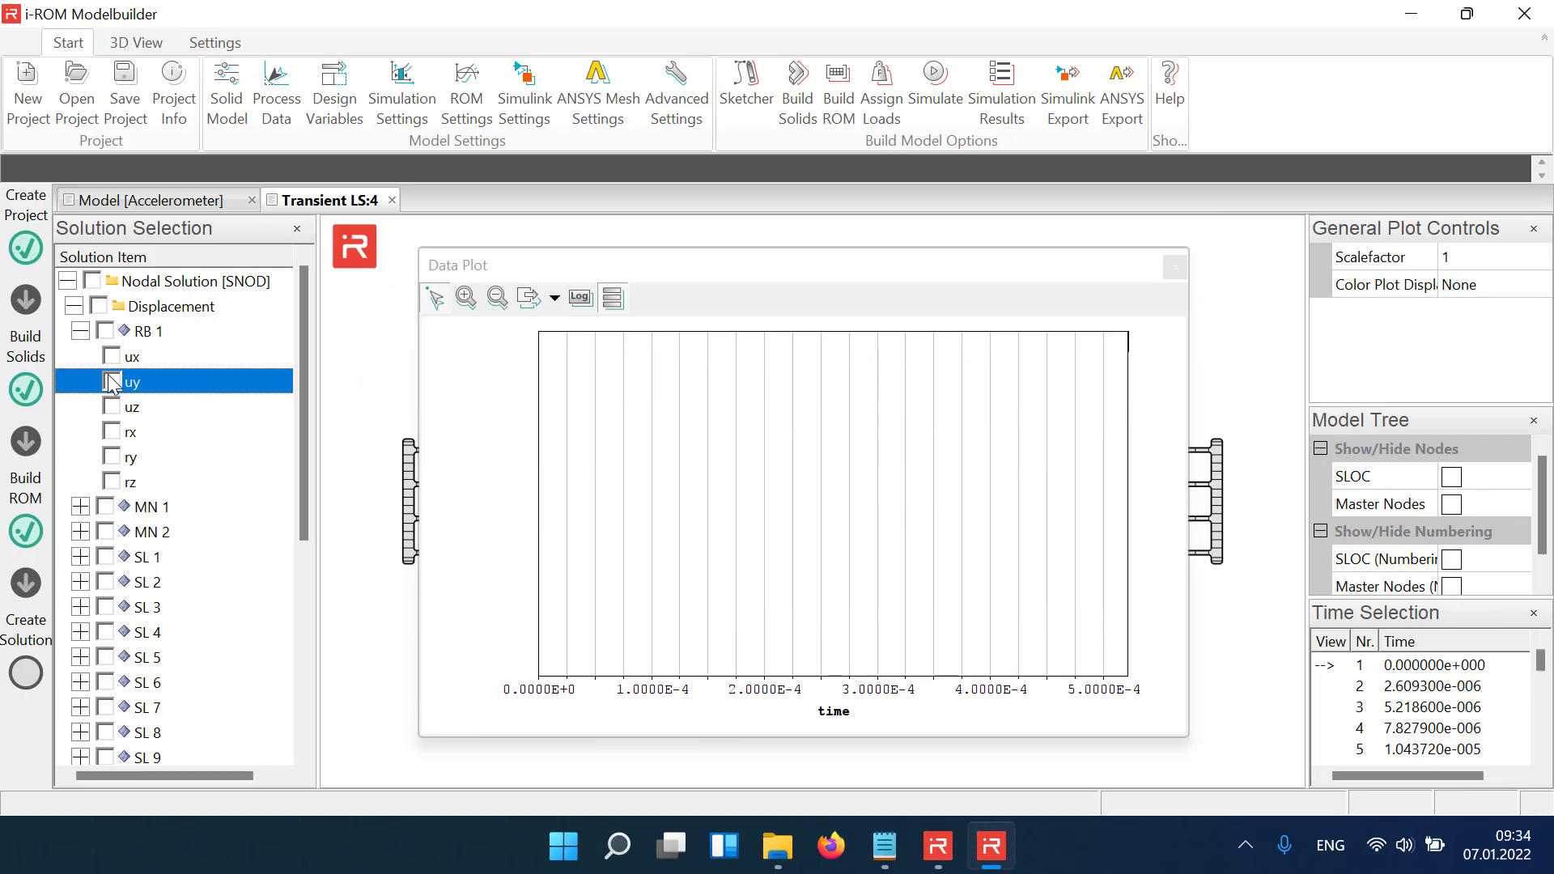
left_click(73, 306)
left_click(68, 356)
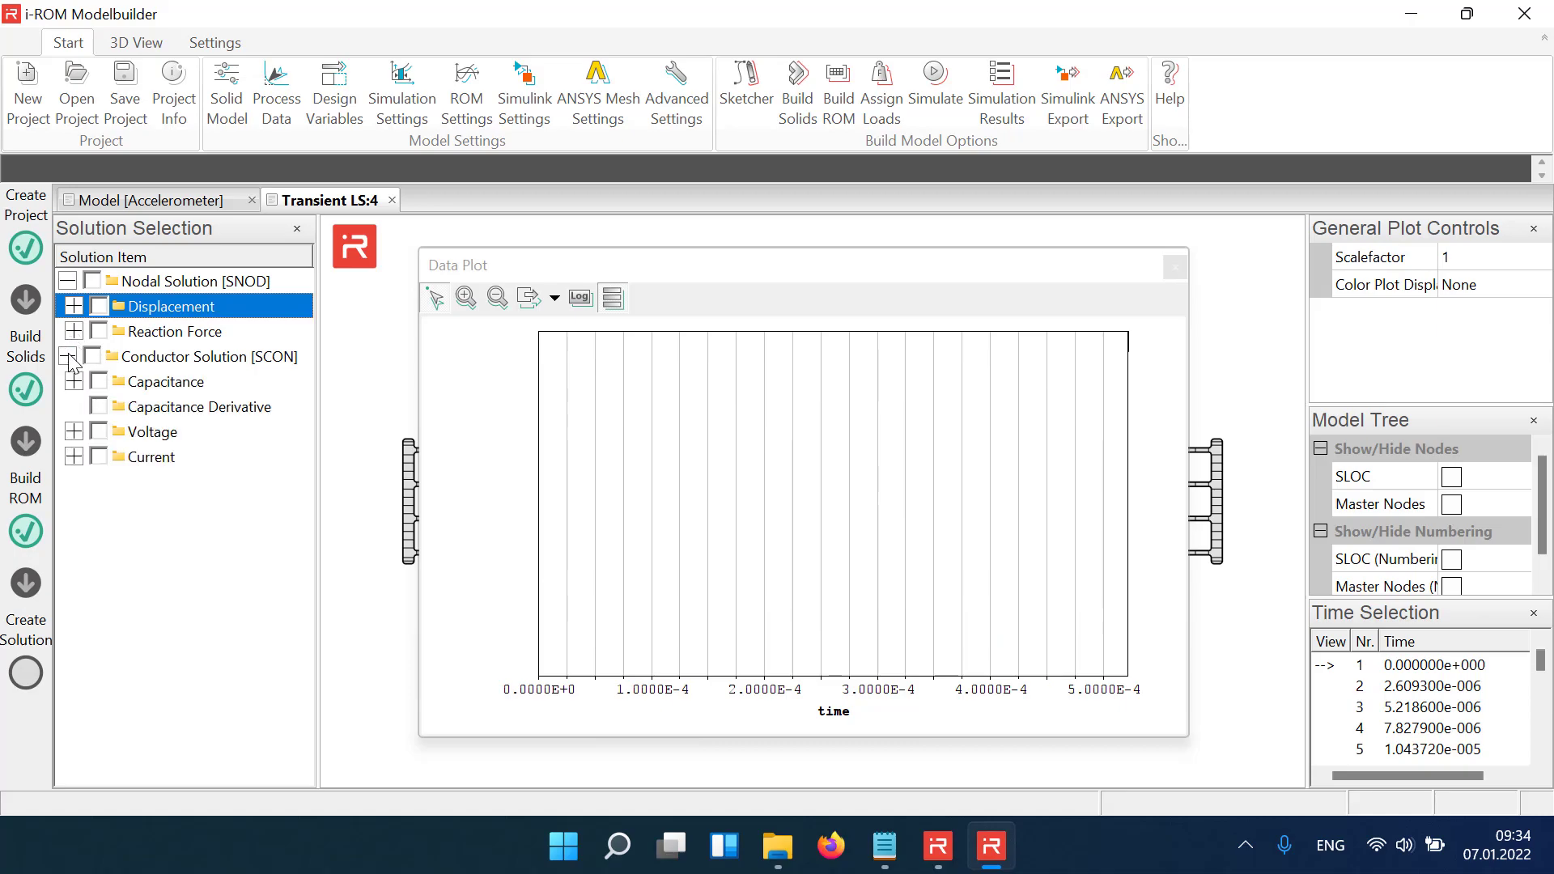
left_click(98, 381)
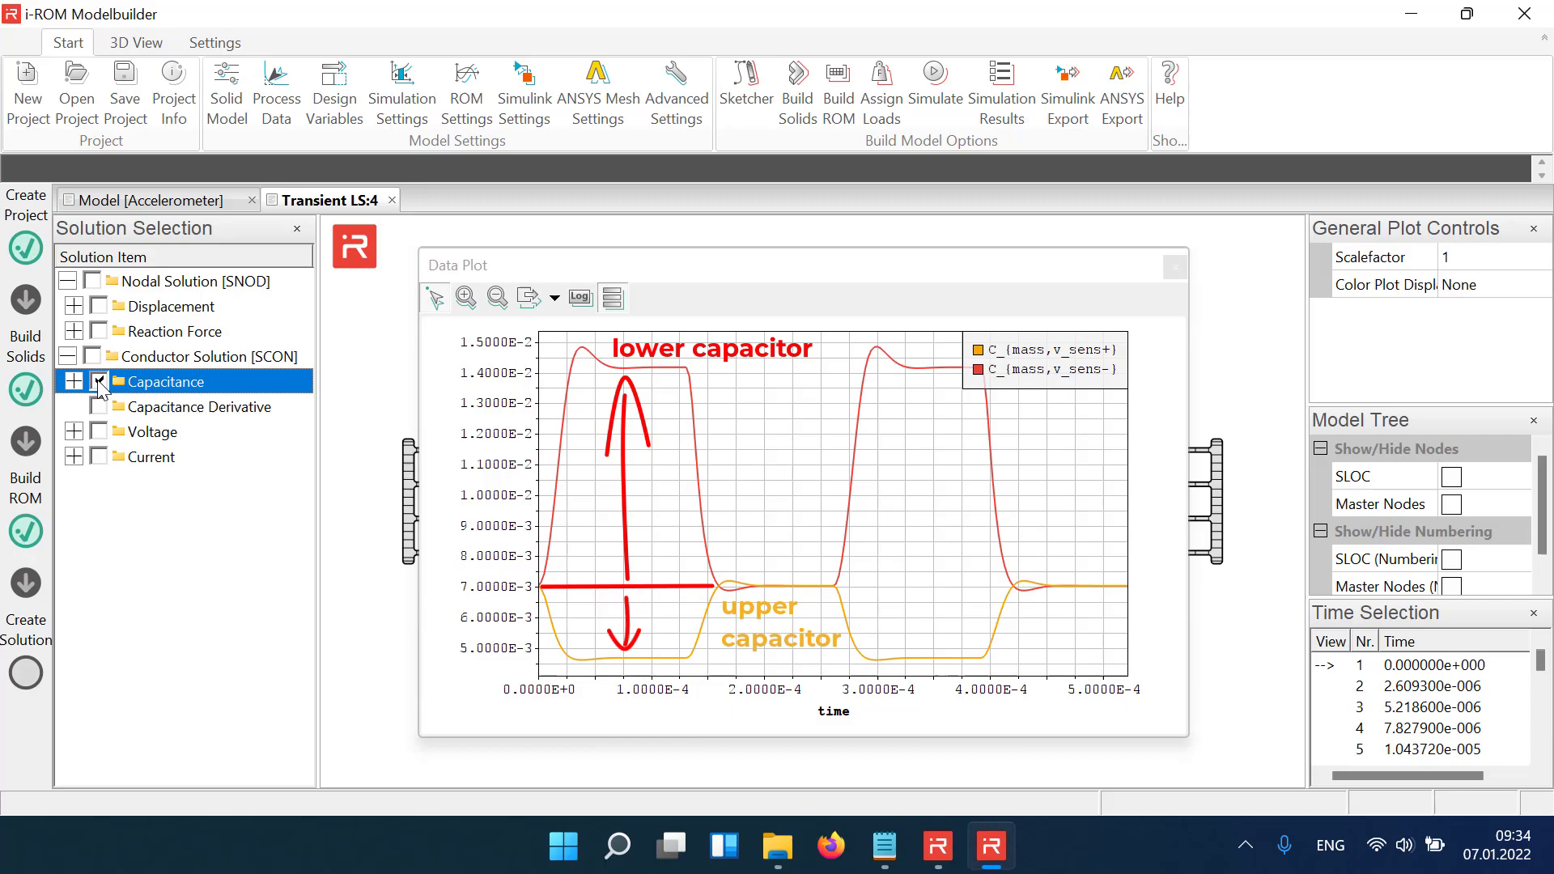
left_click(99, 381)
left_click(73, 456)
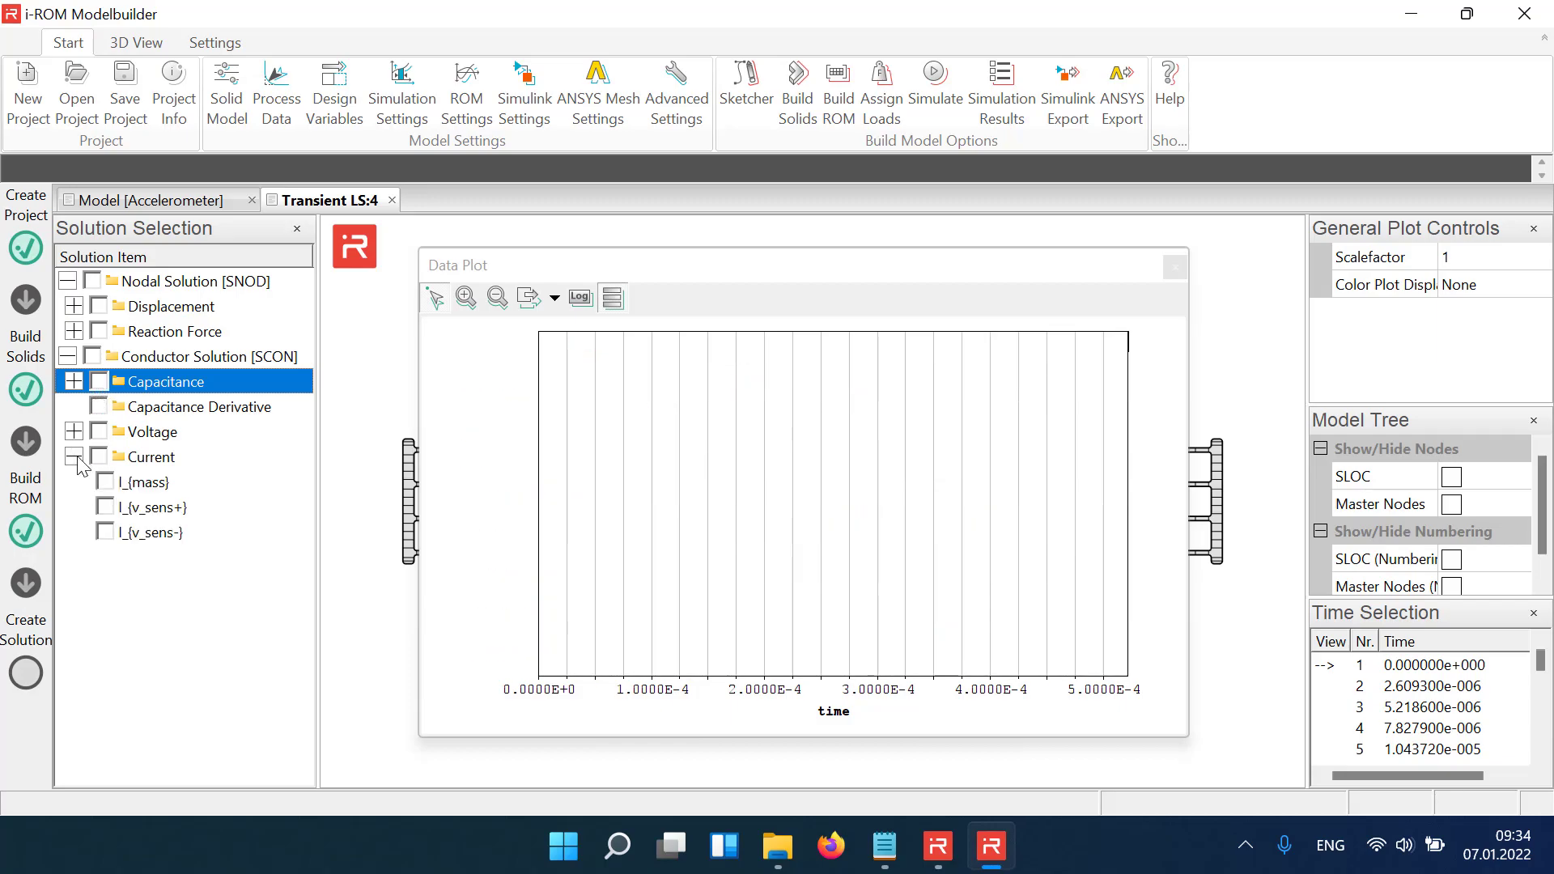
left_click(99, 456)
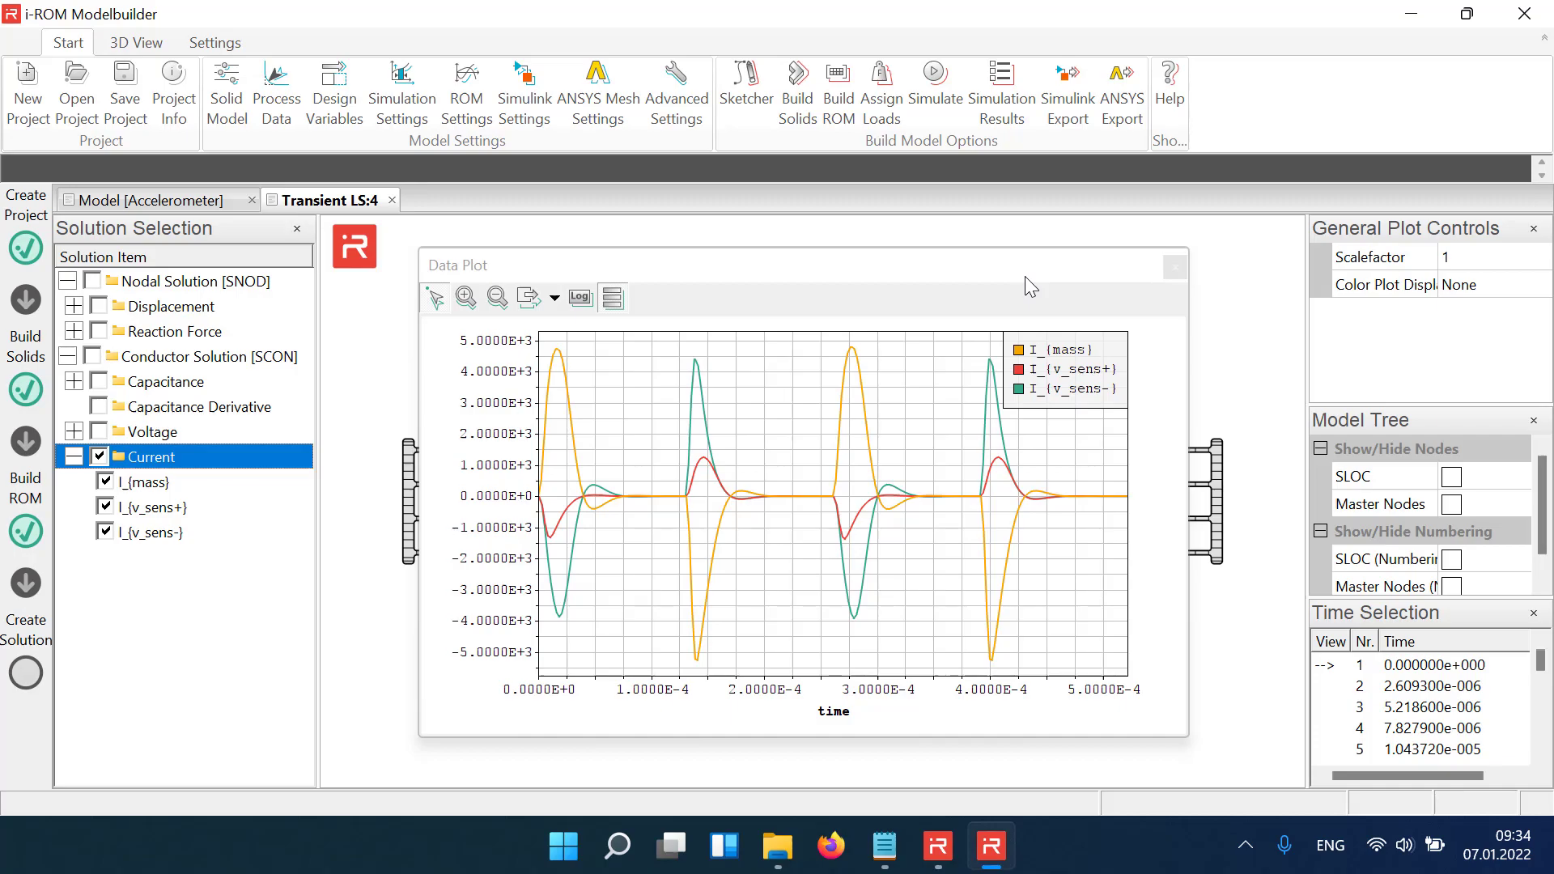
left_click_drag(1025, 276, 627, 347)
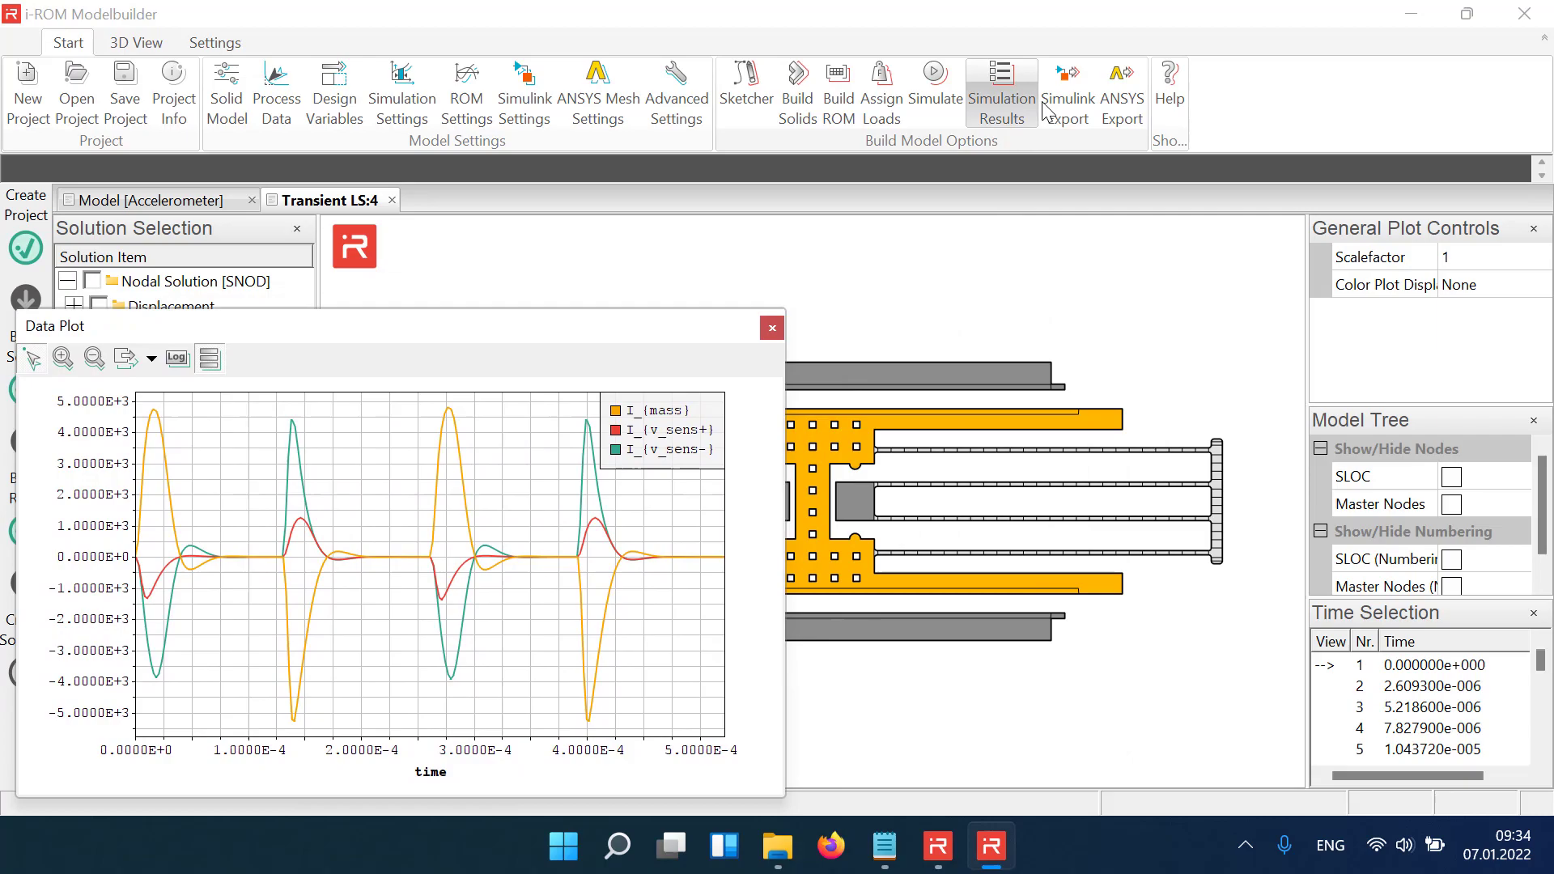
Export load step 4 to Simulink and bring up the Accelerometer_mod model window.
left_click(1068, 90)
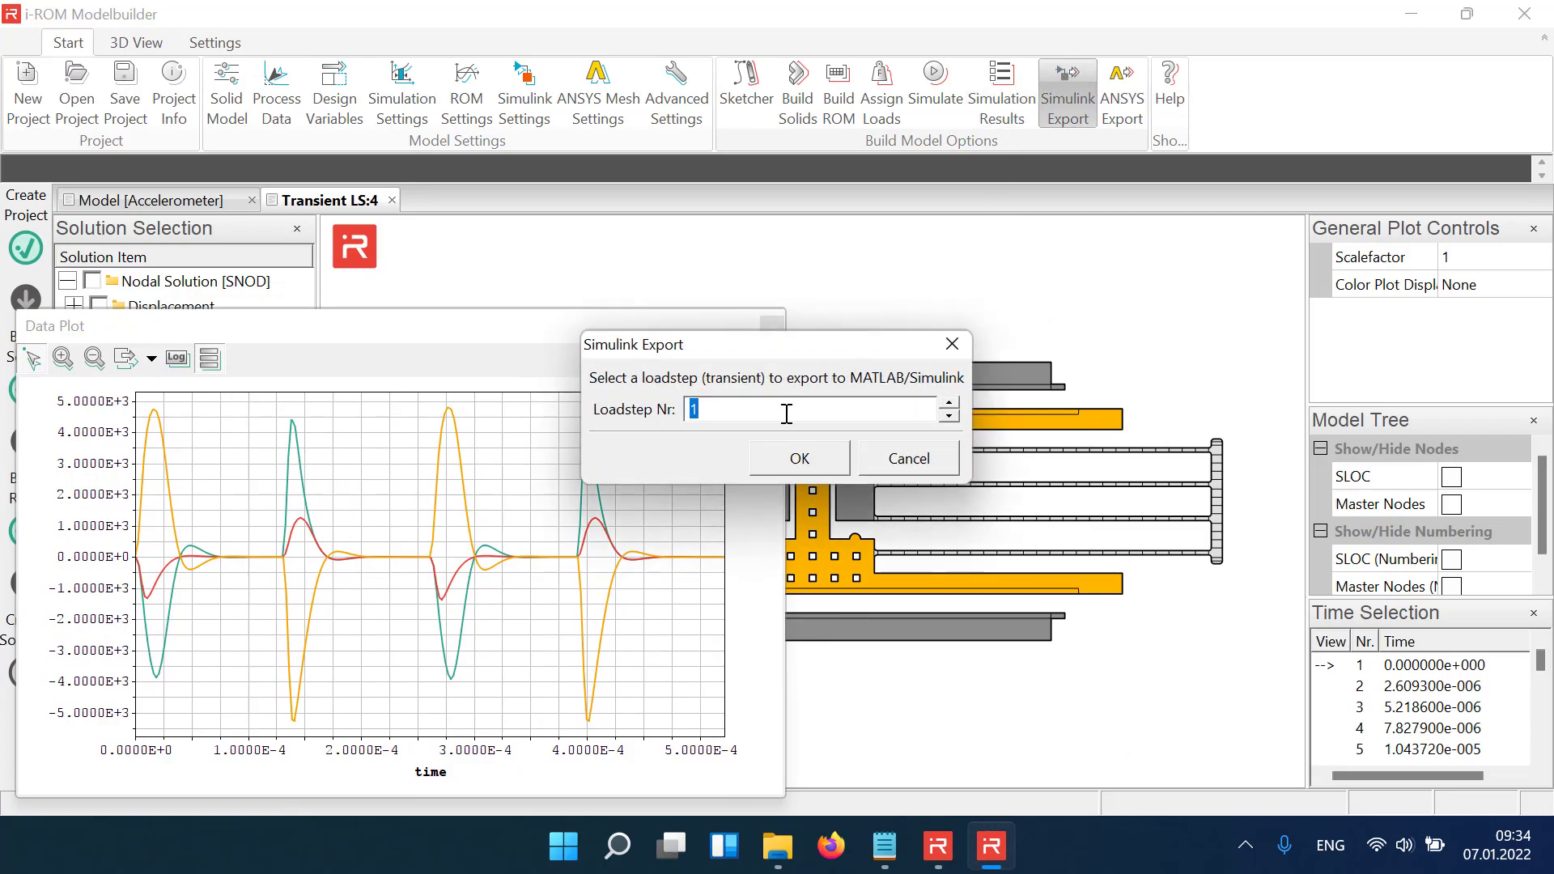
type("4")
left_click(775, 464)
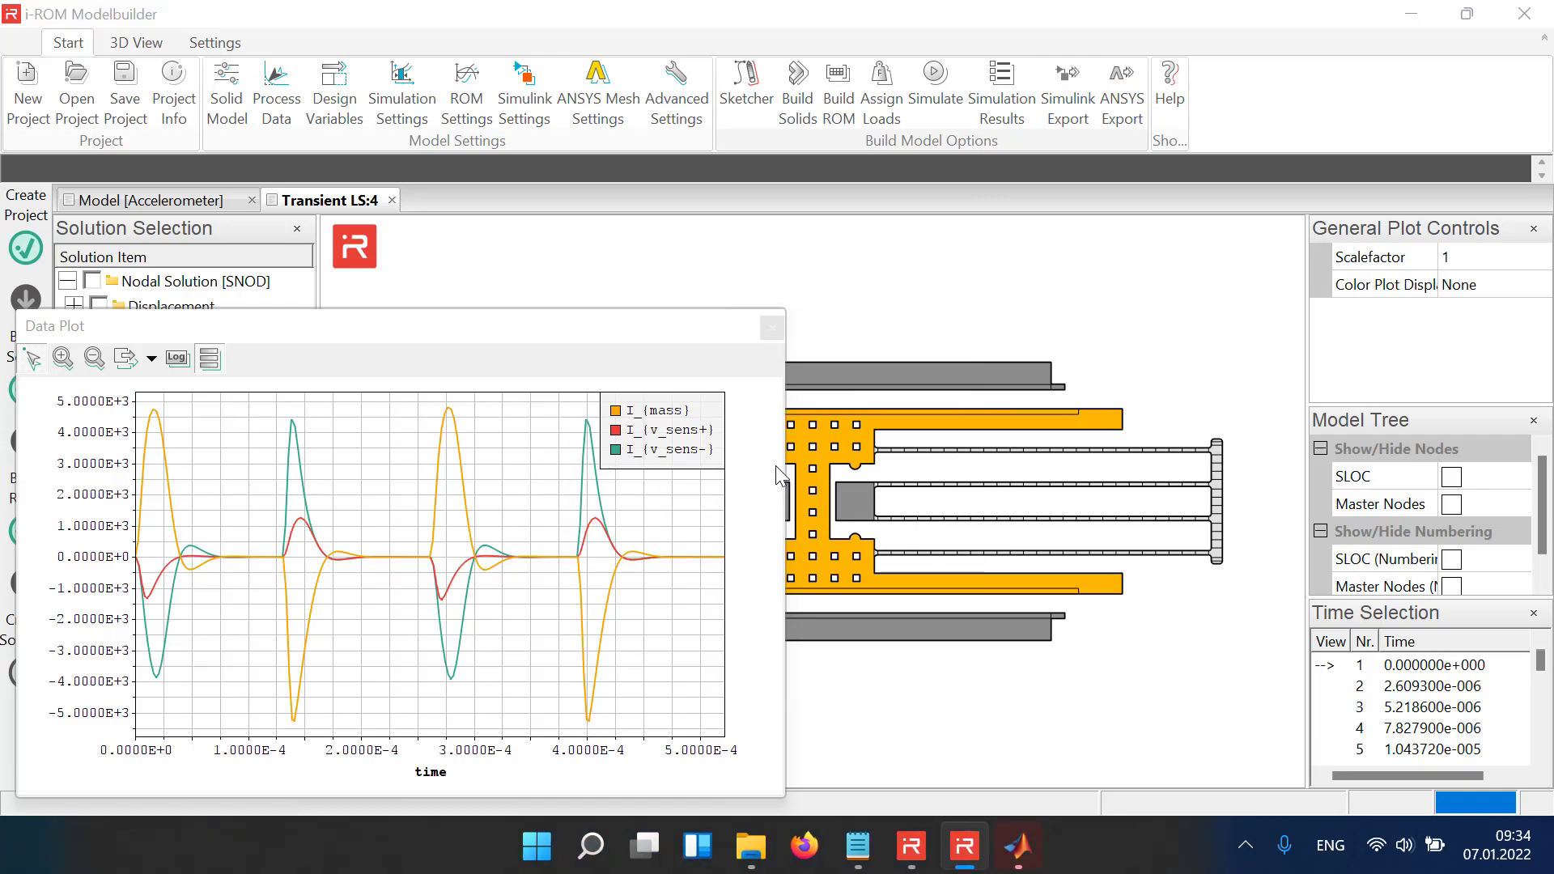
left_click(1021, 850)
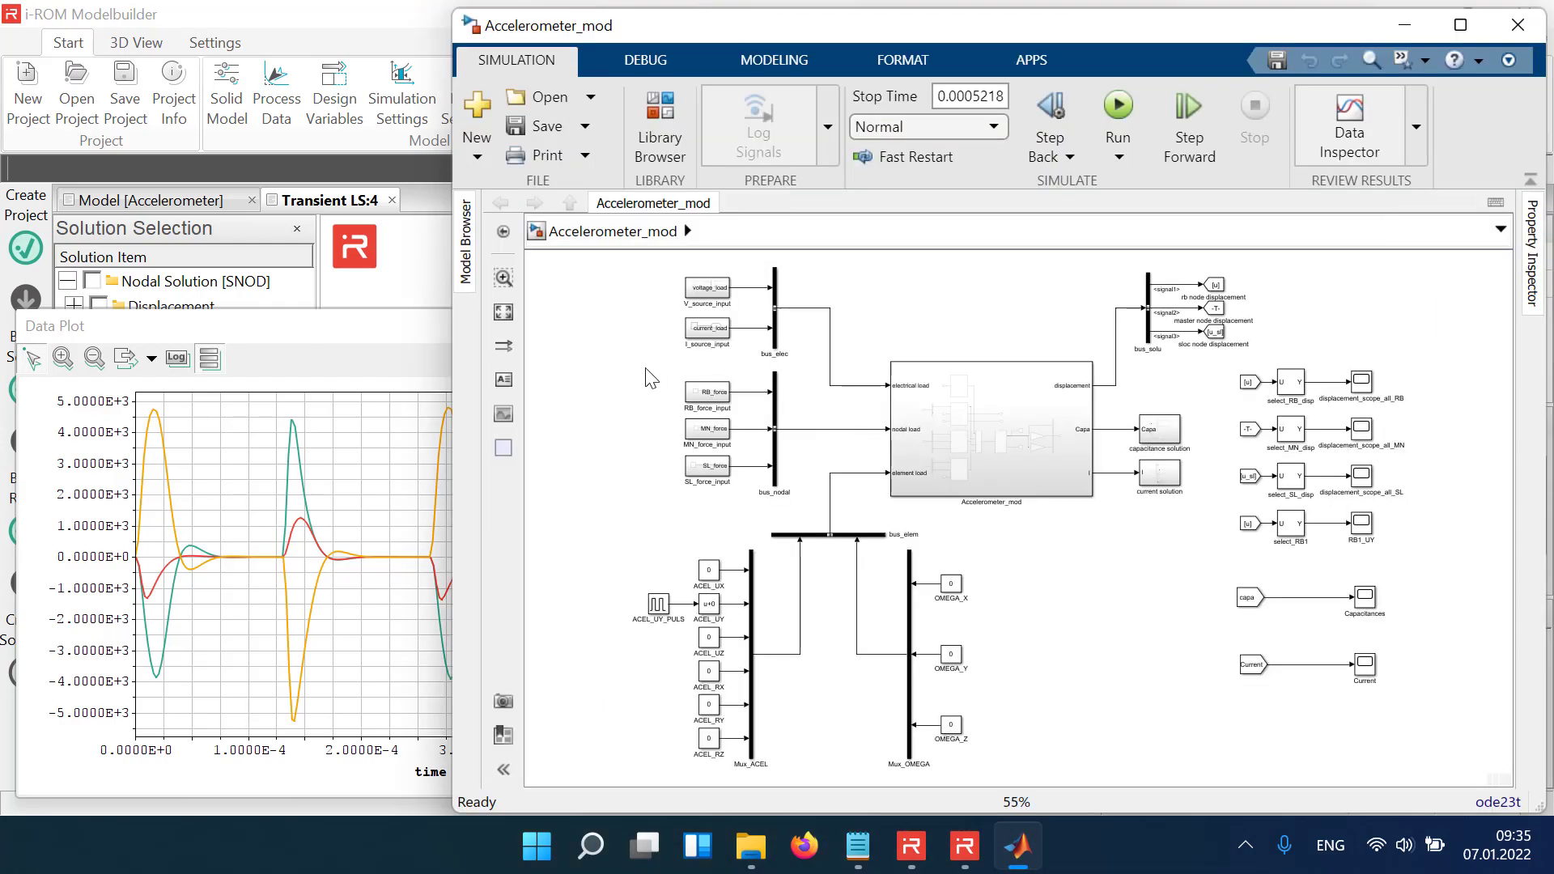
Run Accelerometer_mod and view its RB1_UY, Capacitances and Current scopes, then close the Current scope.
left_click(1117, 106)
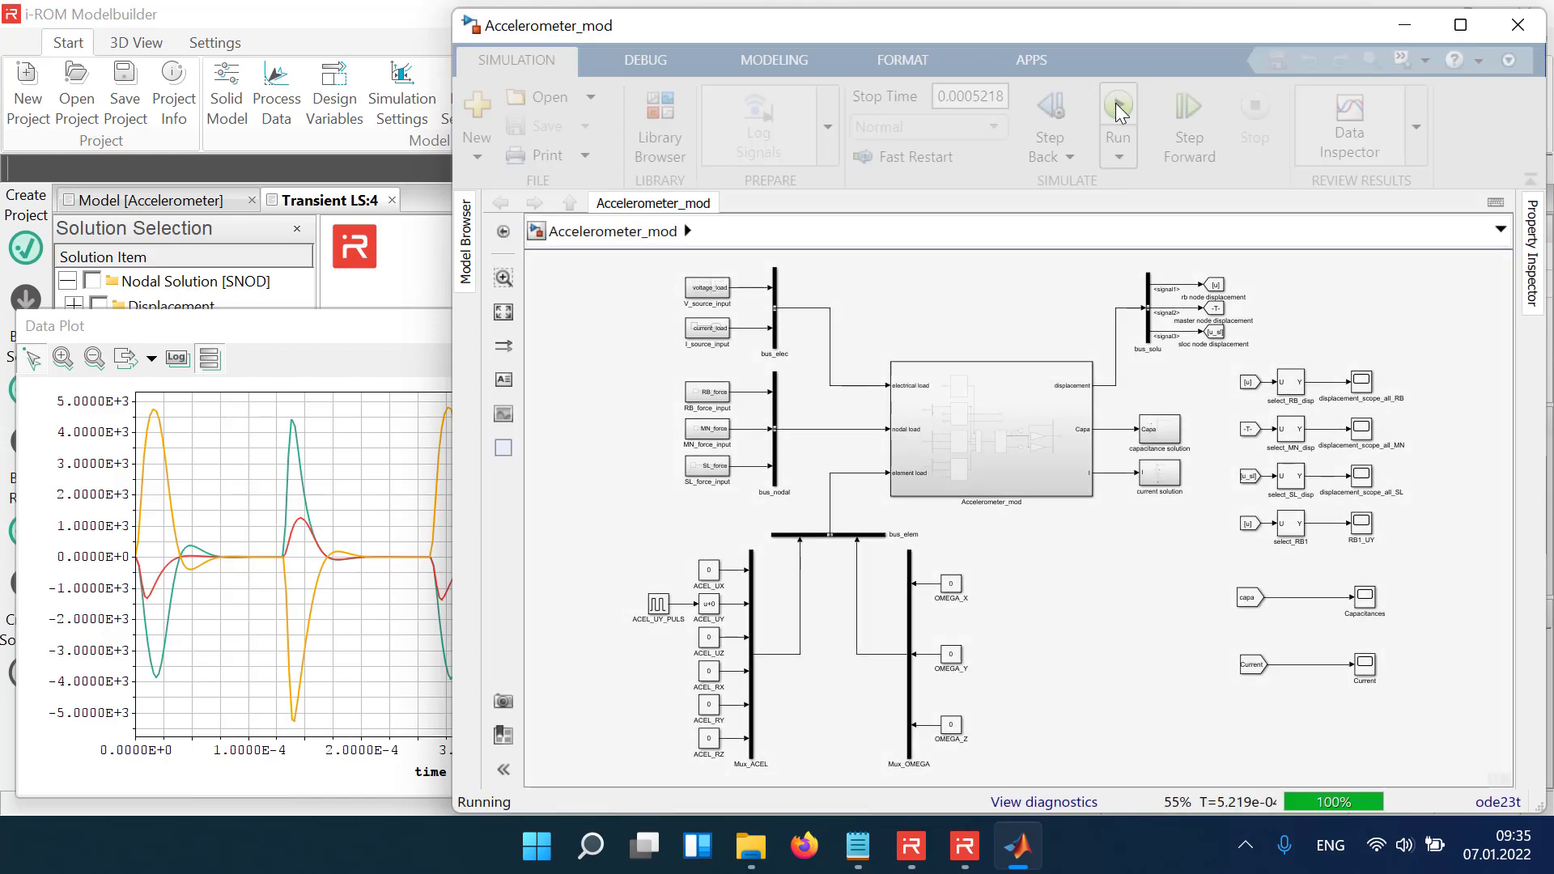
left_click(1363, 524)
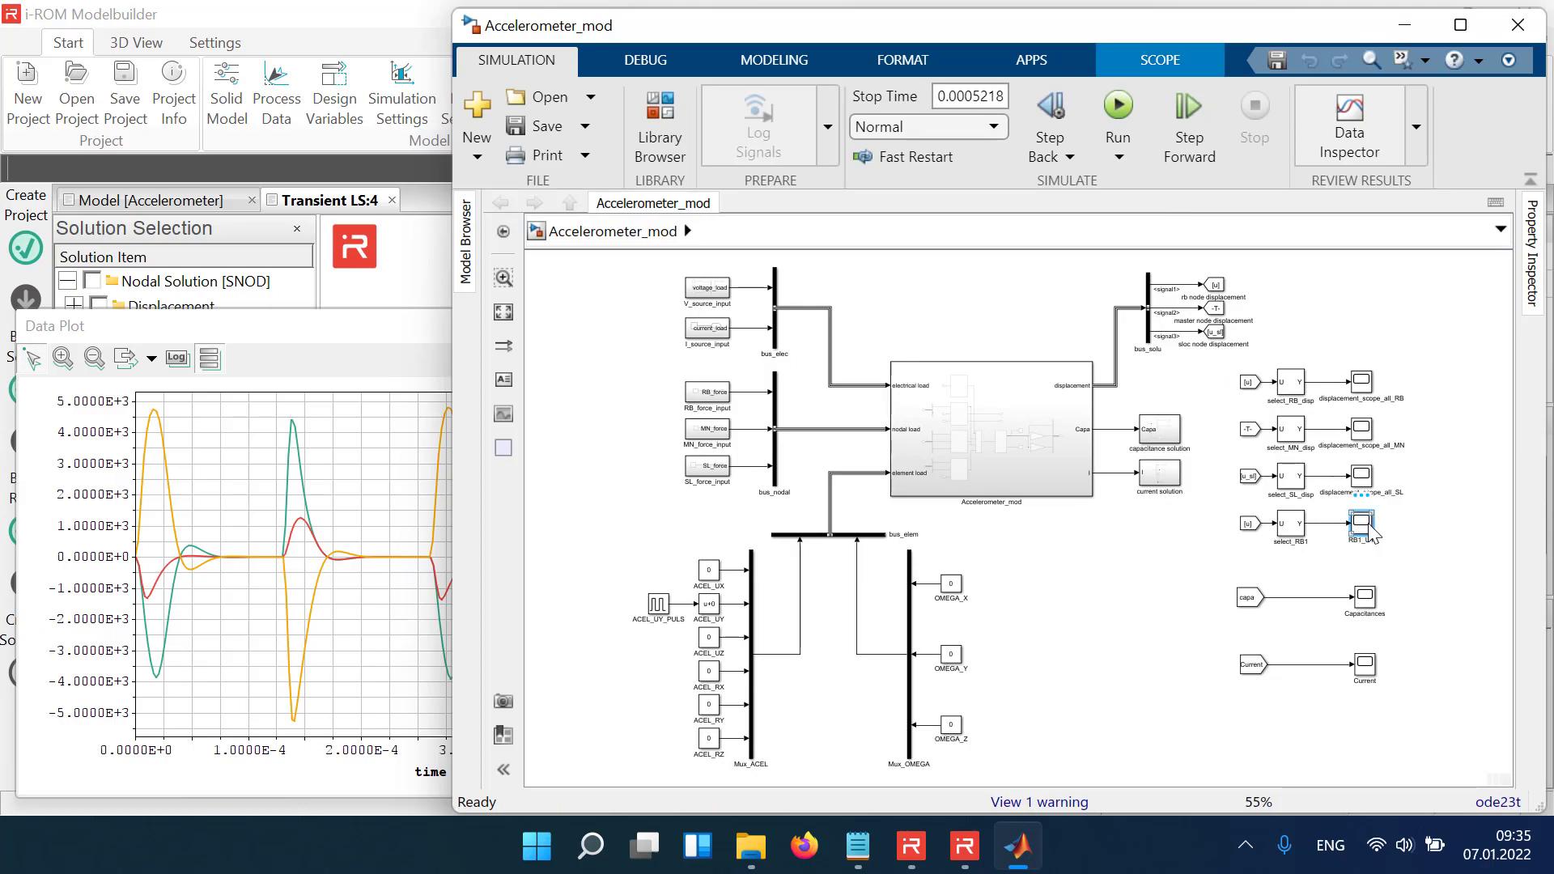
double_click(1366, 528)
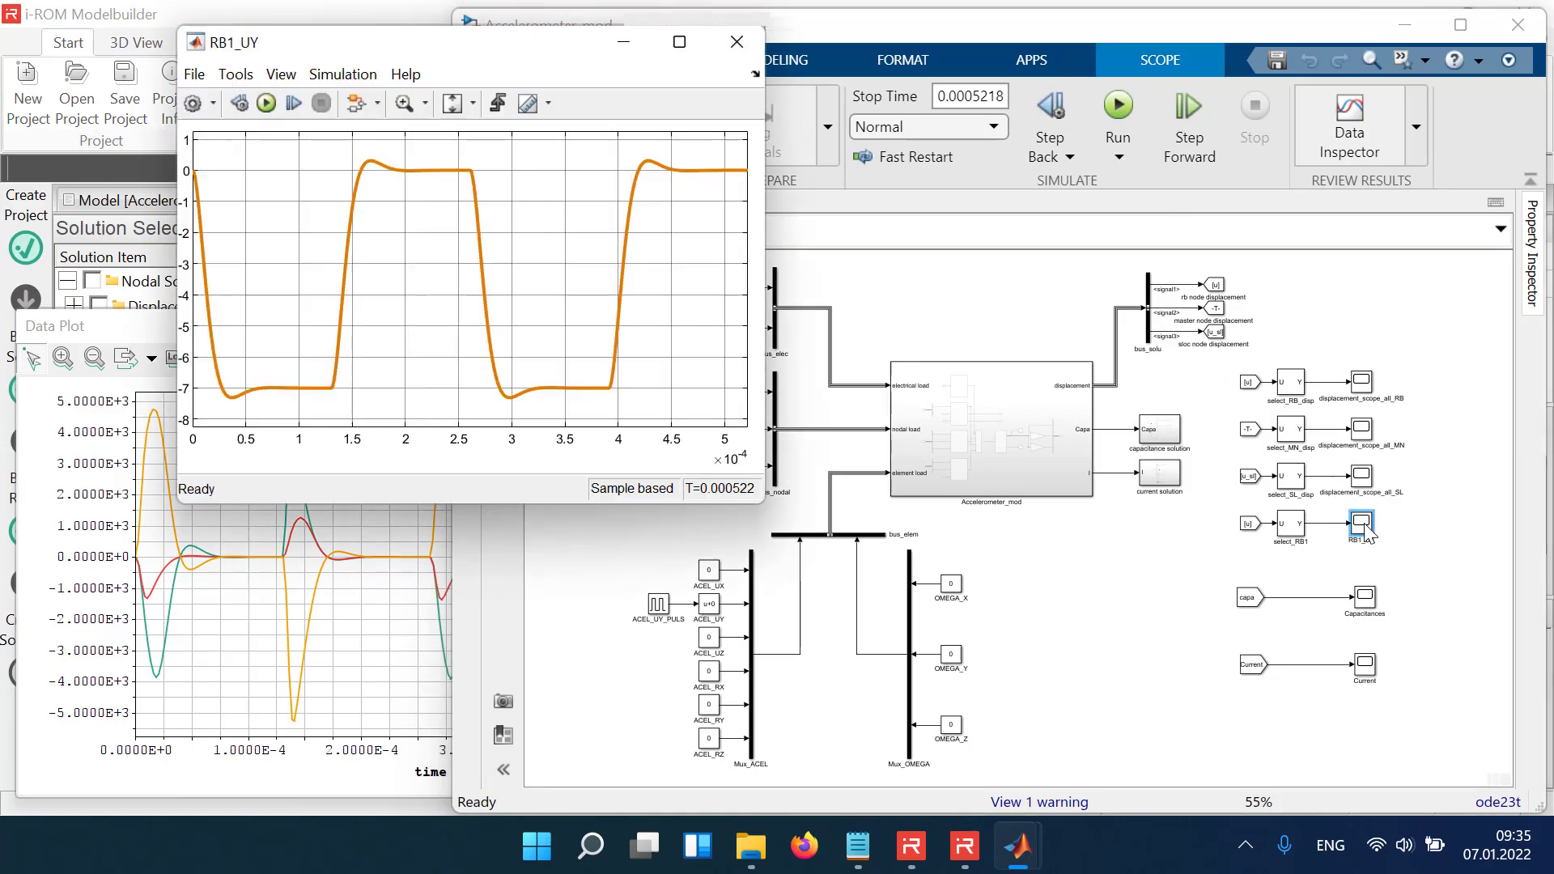
left_click(1366, 608)
double_click(1365, 609)
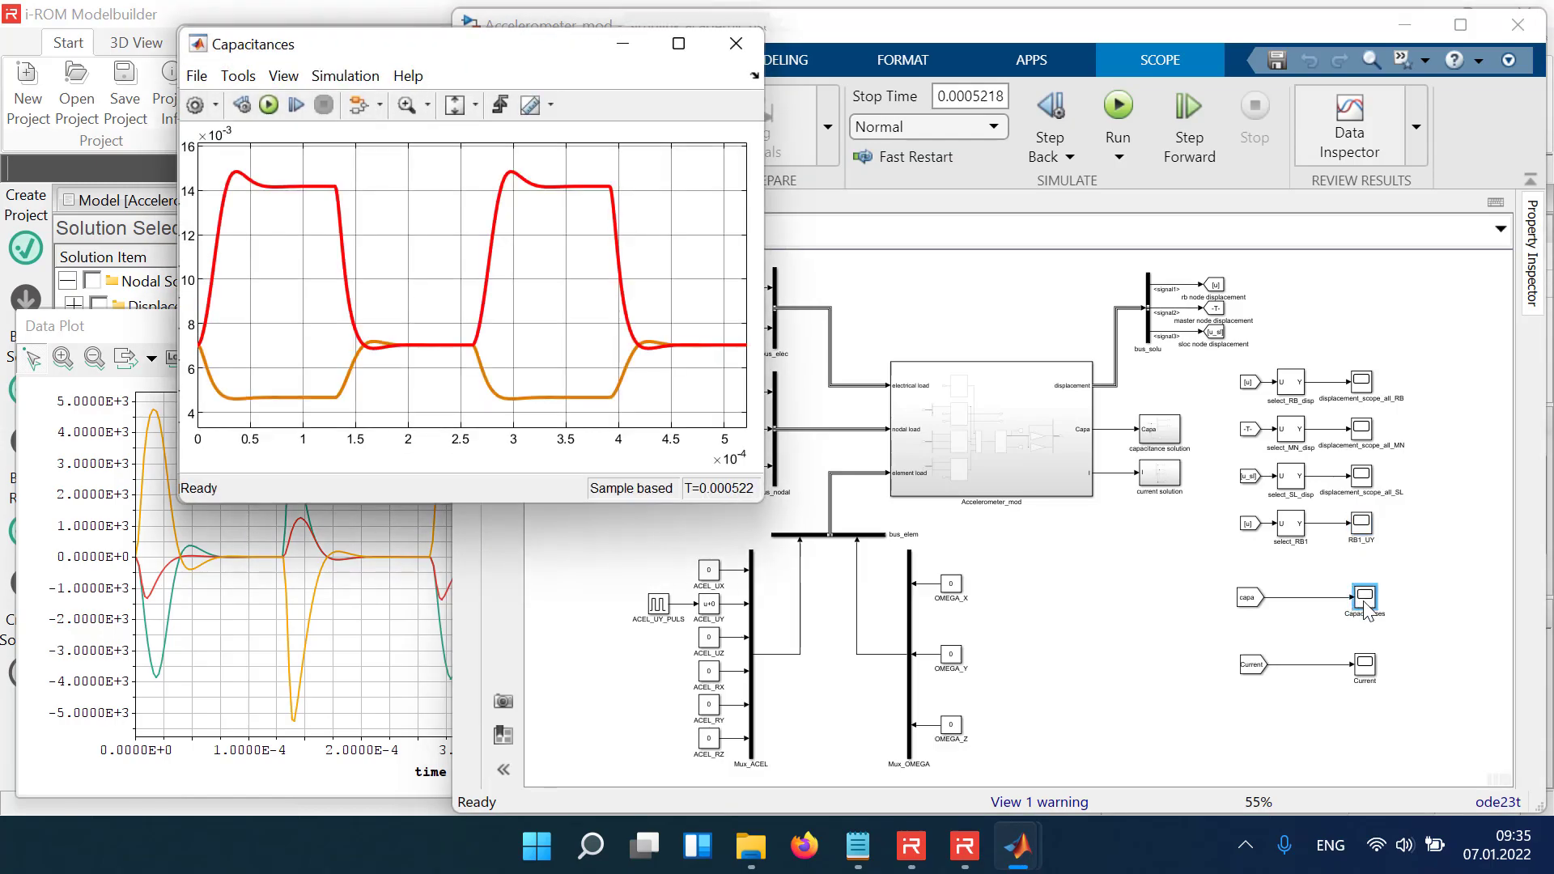
left_click(1365, 667)
double_click(1364, 667)
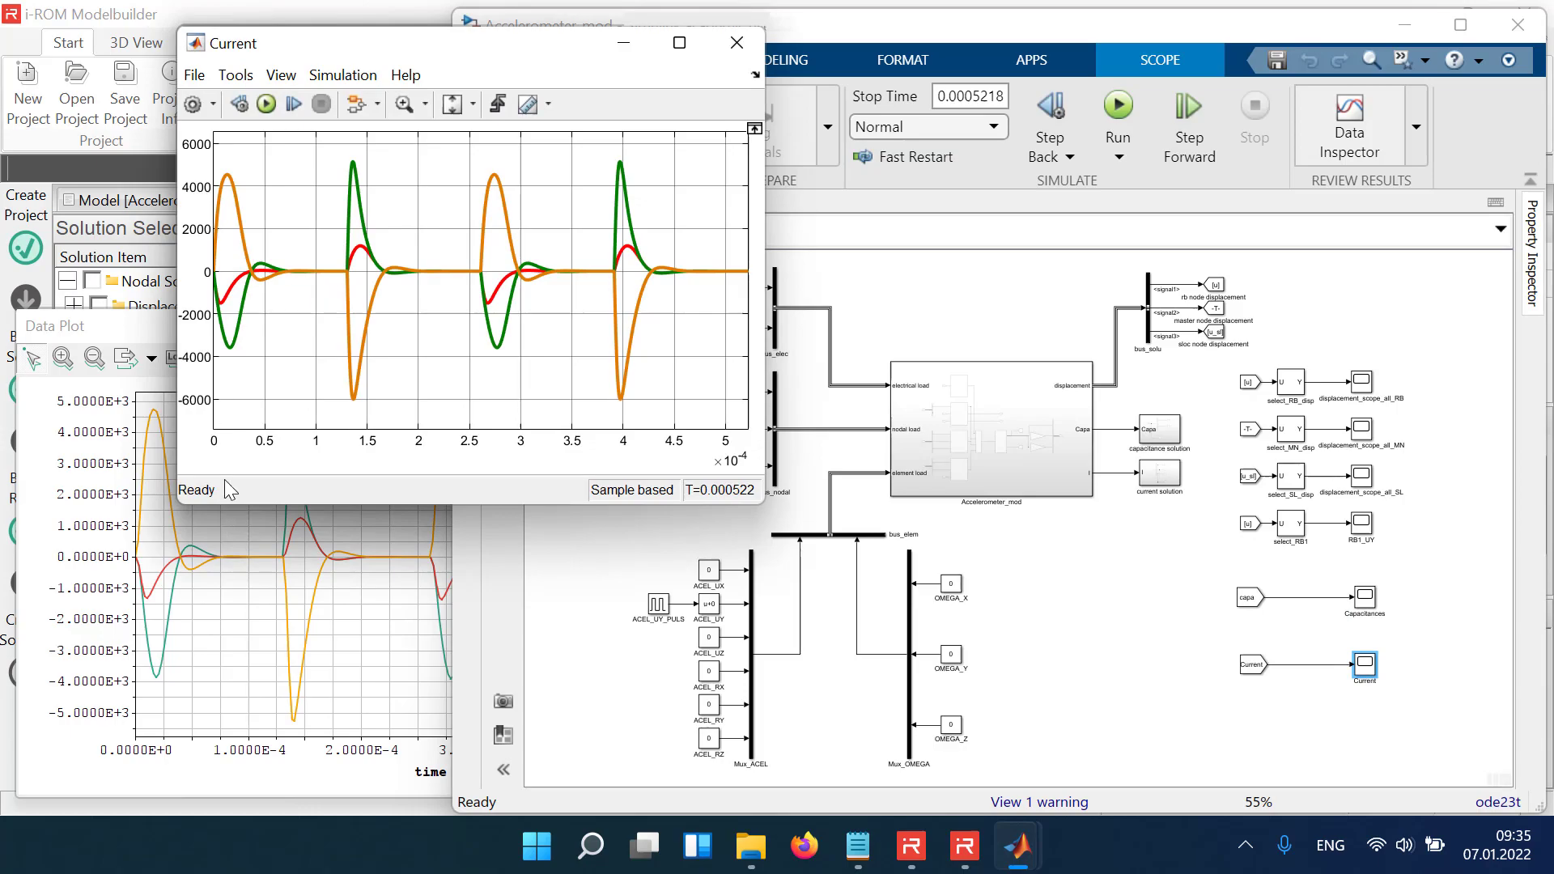
left_click(738, 44)
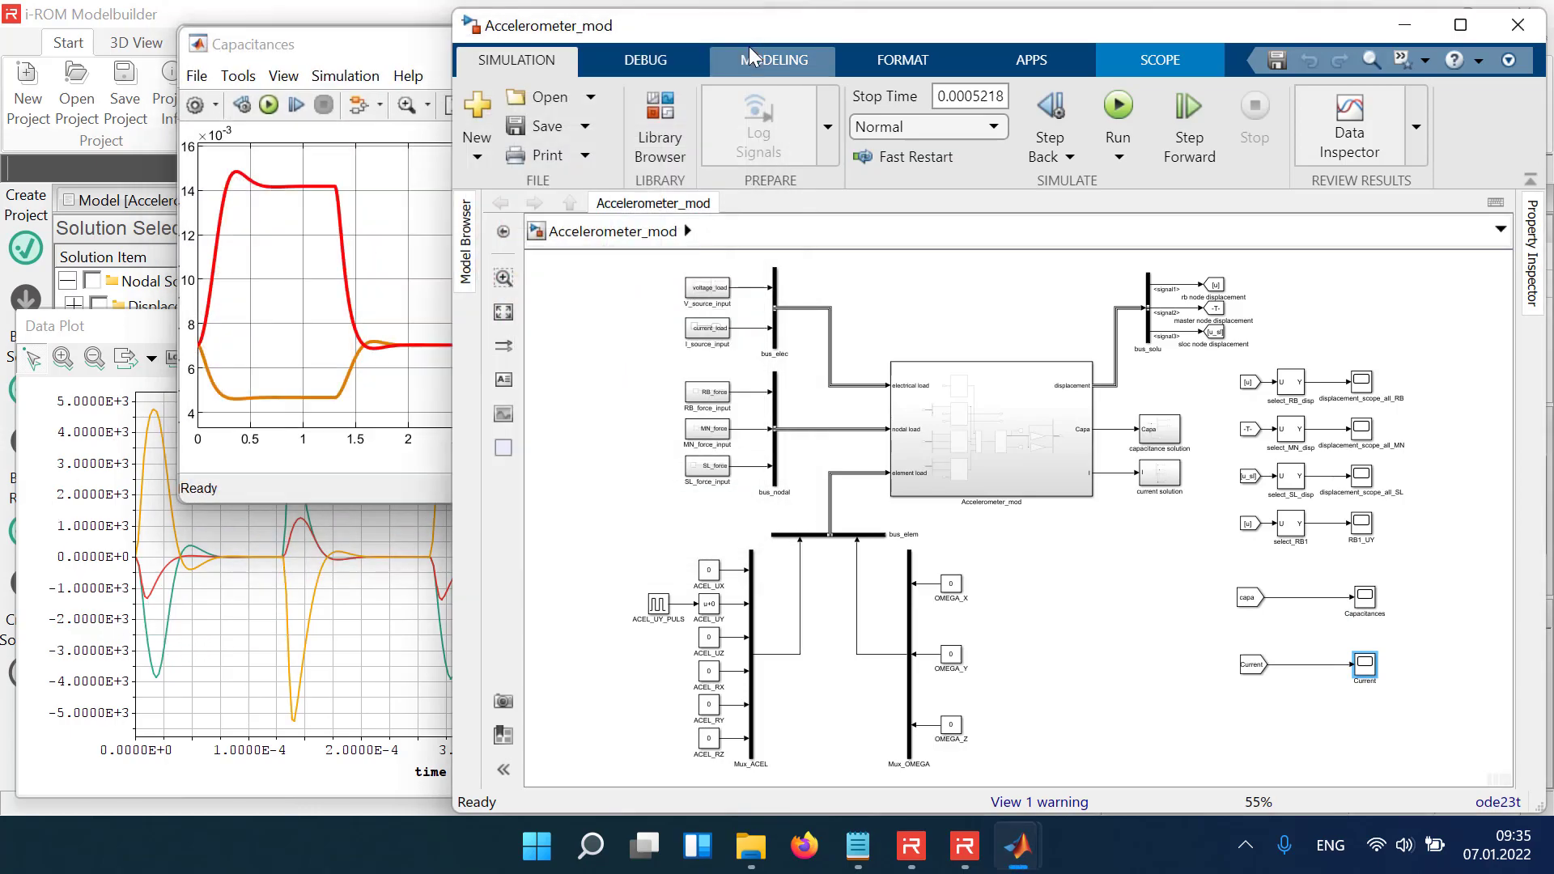
Open the Accelerometer_mod1.slx model and run its simulation.
left_click(522, 90)
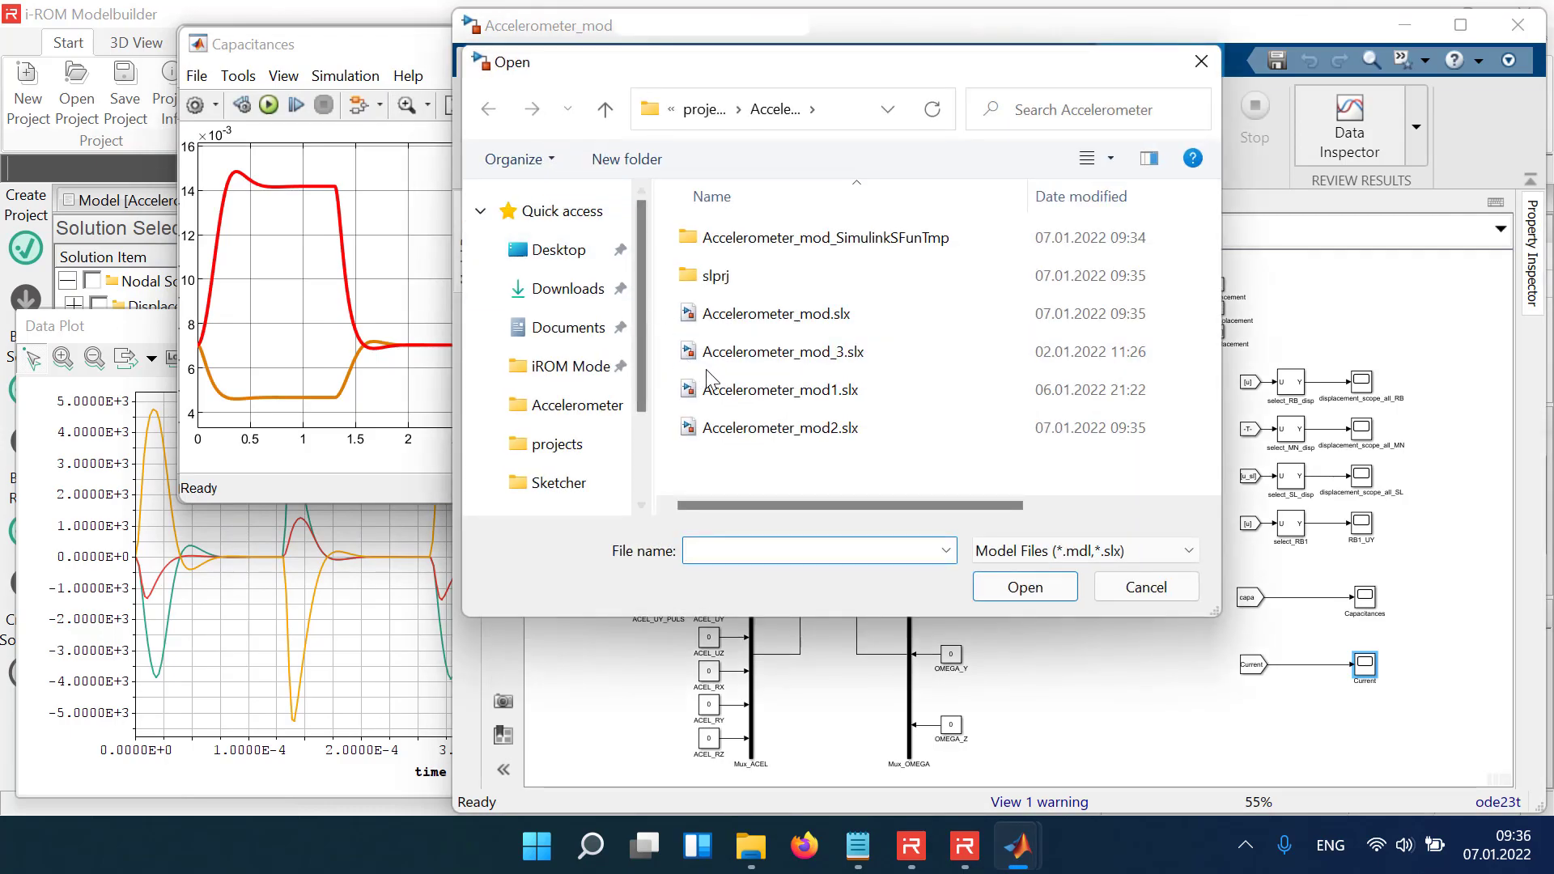
double_click(715, 396)
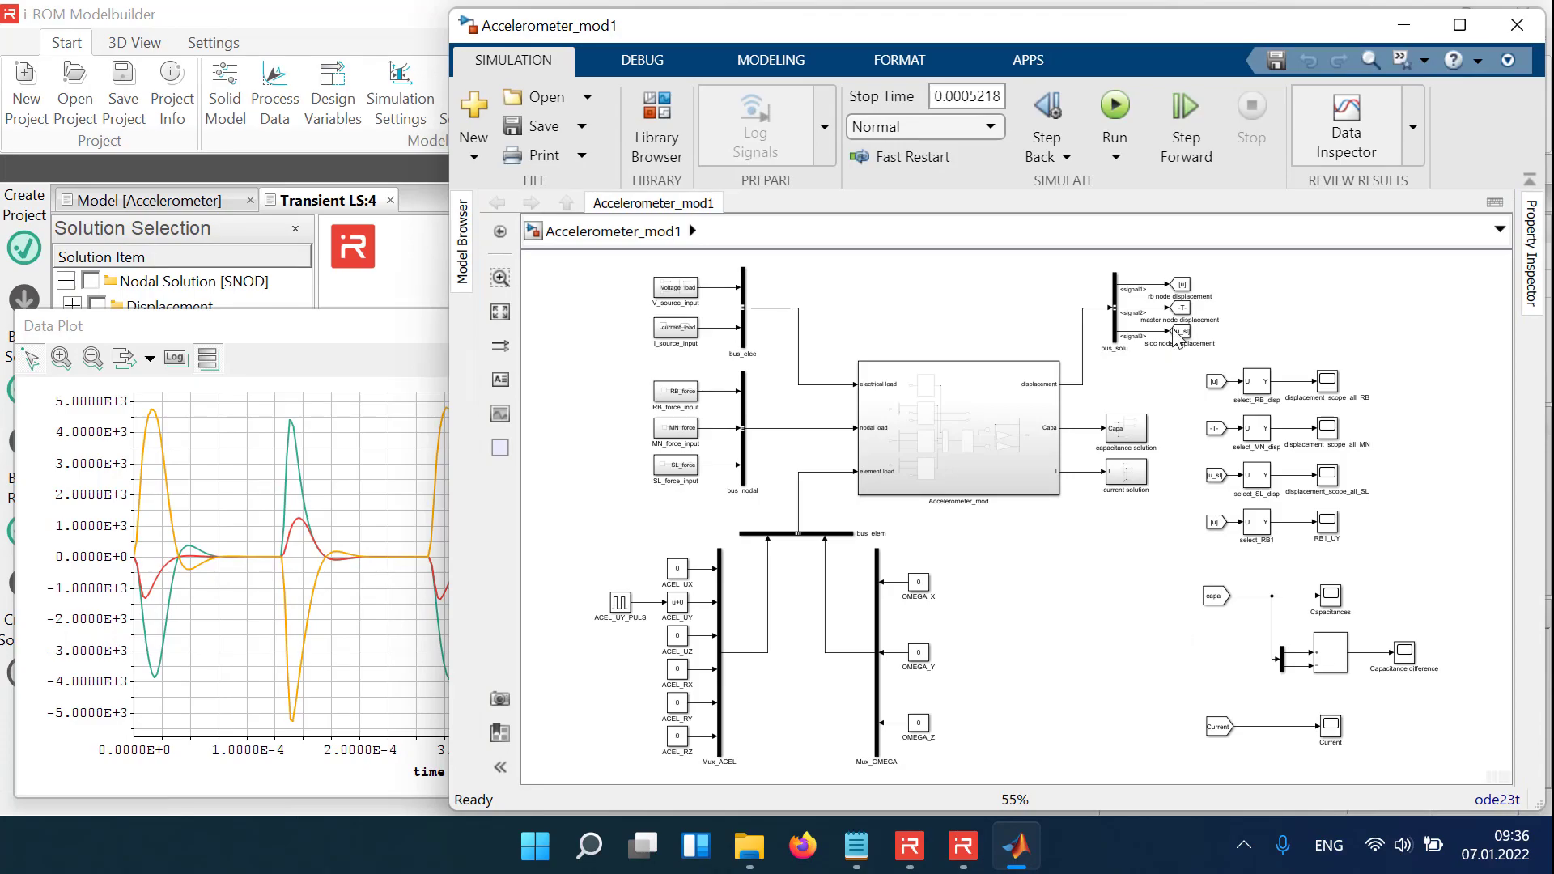
left_click(1116, 107)
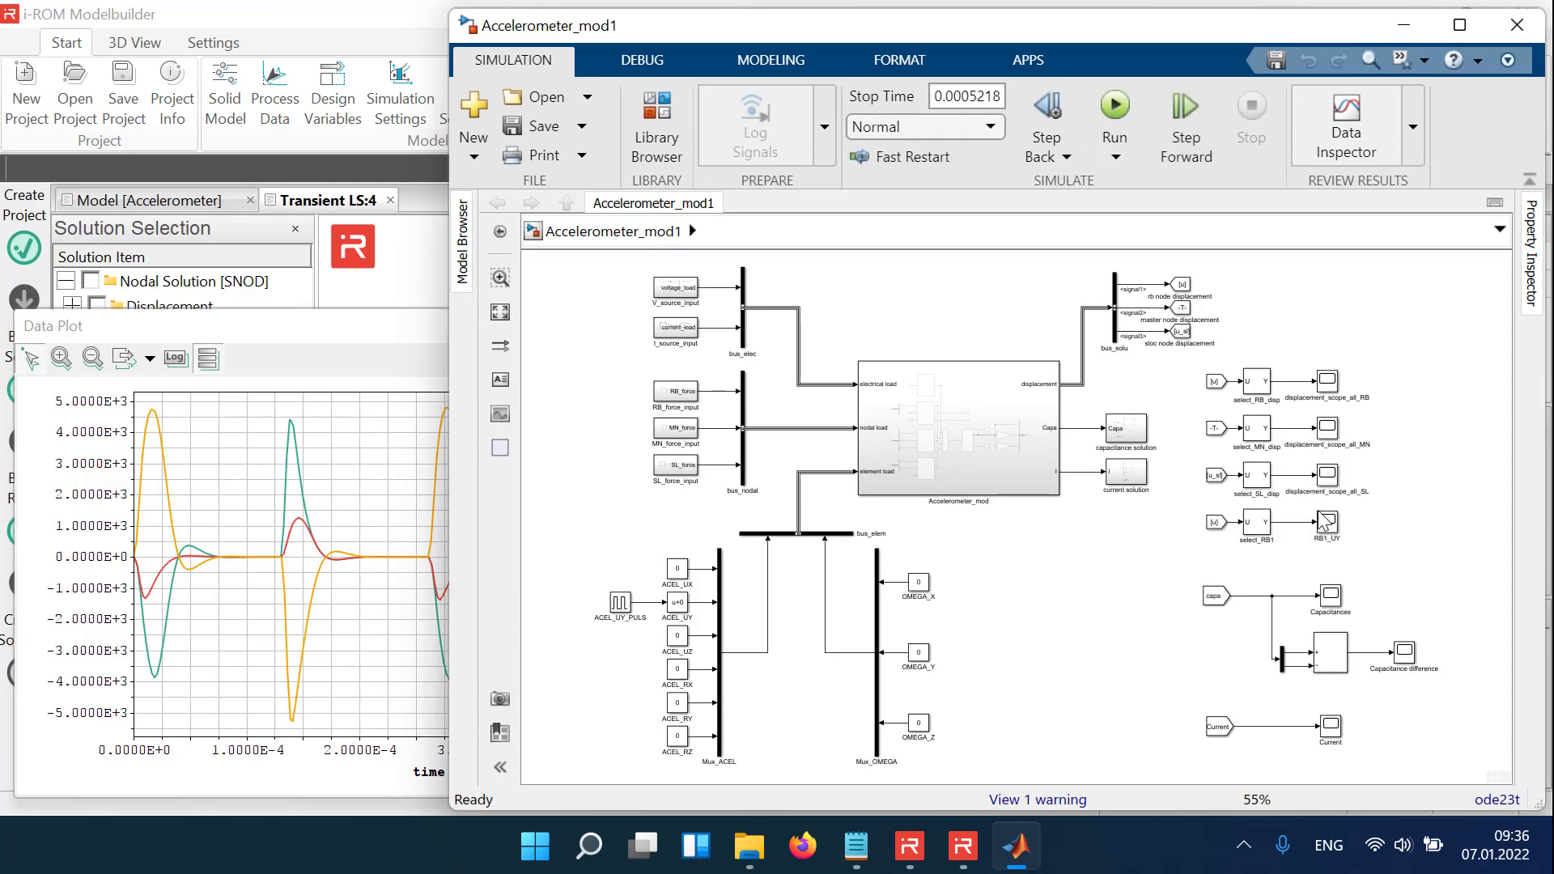
View the RB1_UY displacement and Capacitance difference scope plots.
double_click(1325, 522)
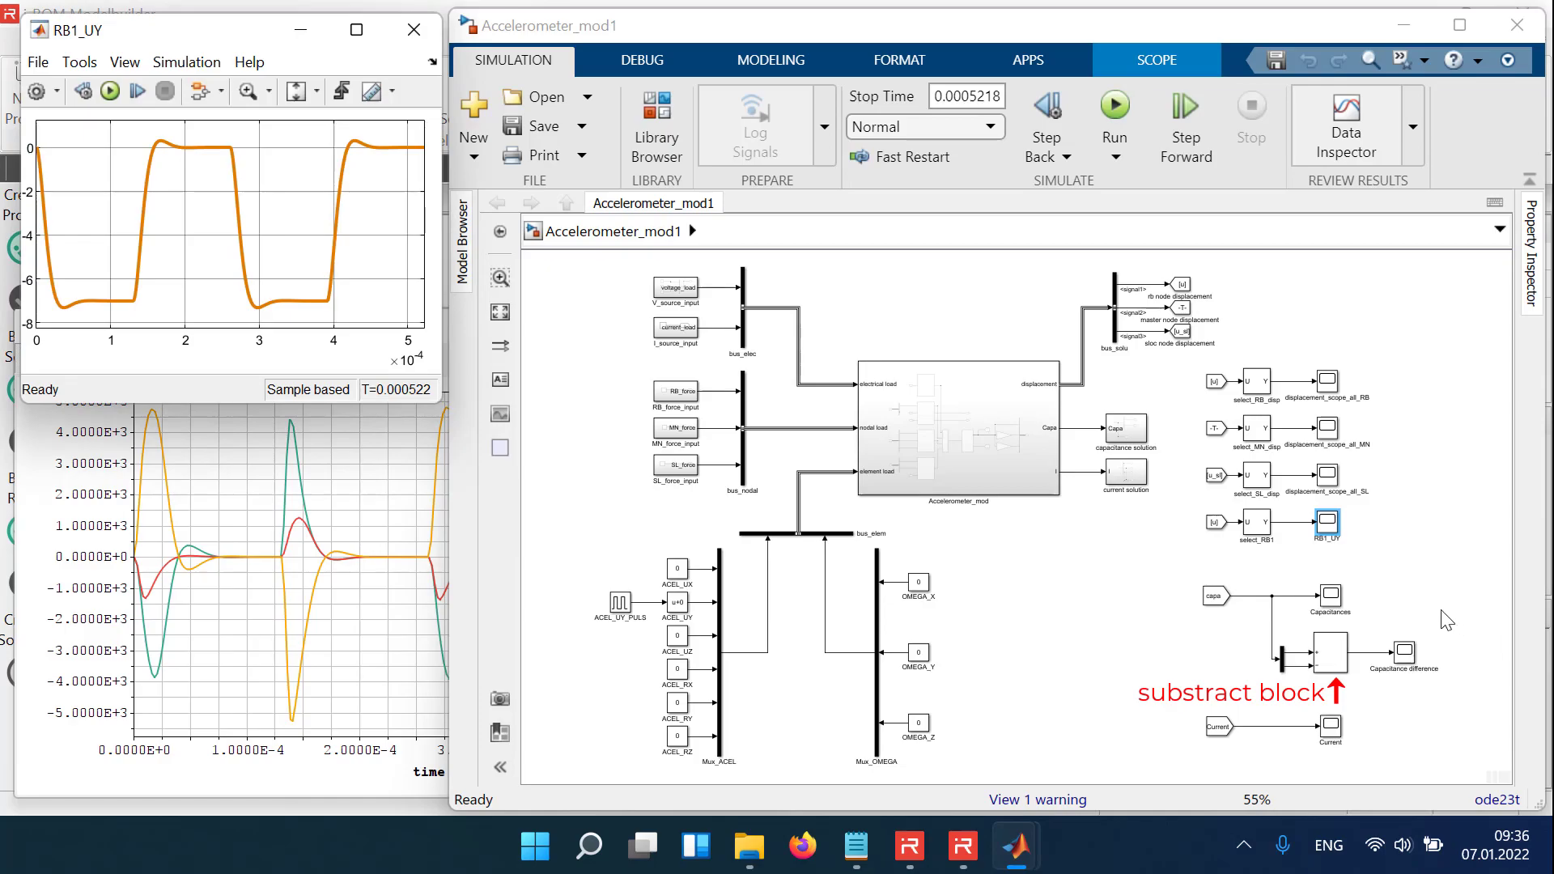
left_click(1405, 652)
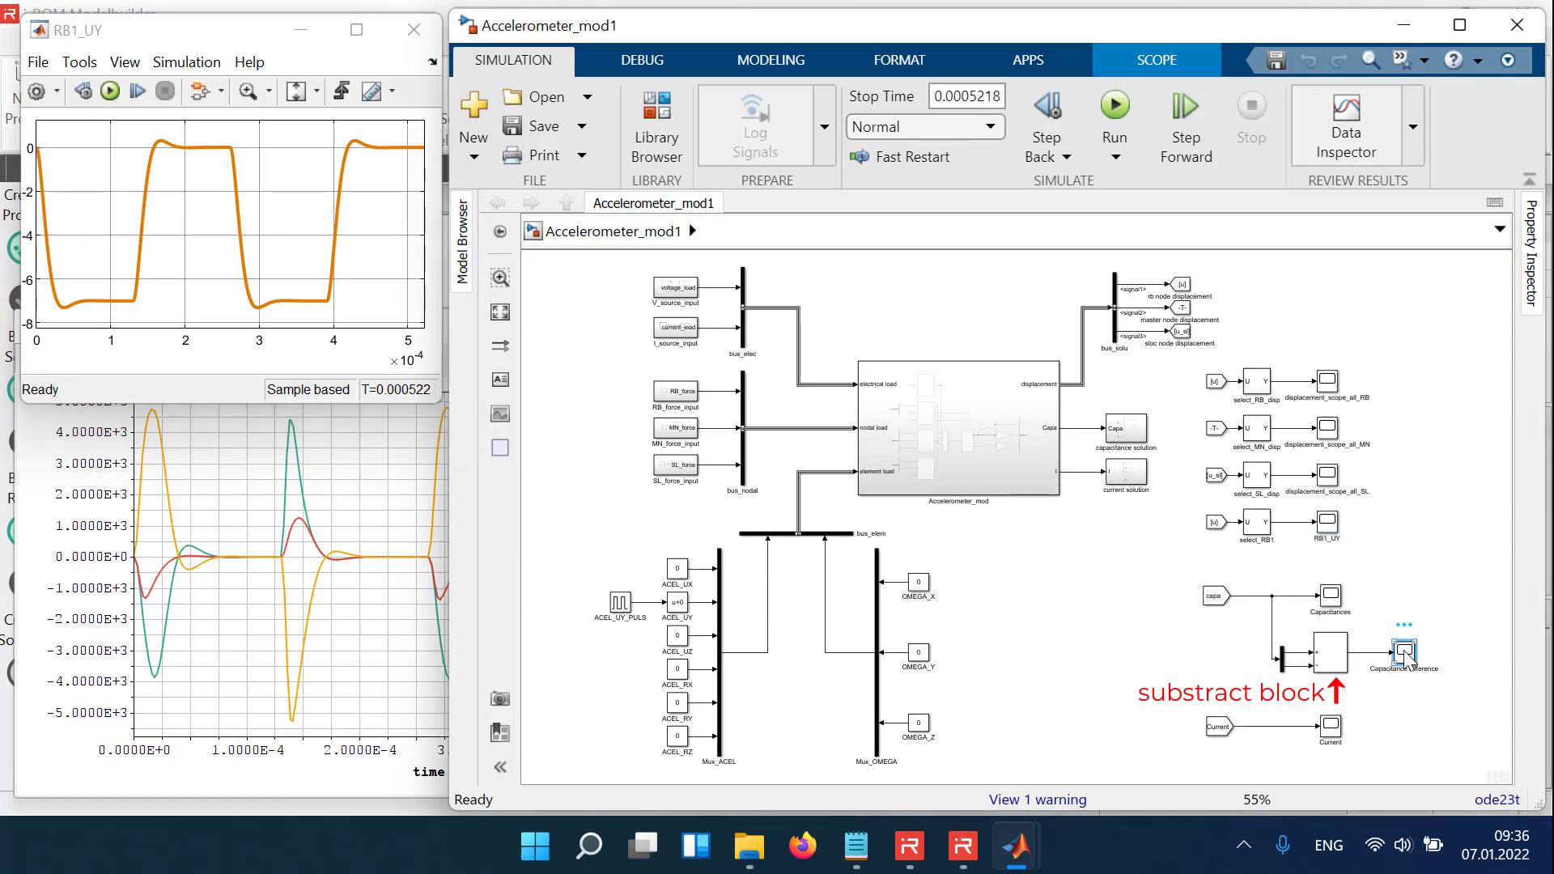
double_click(1405, 653)
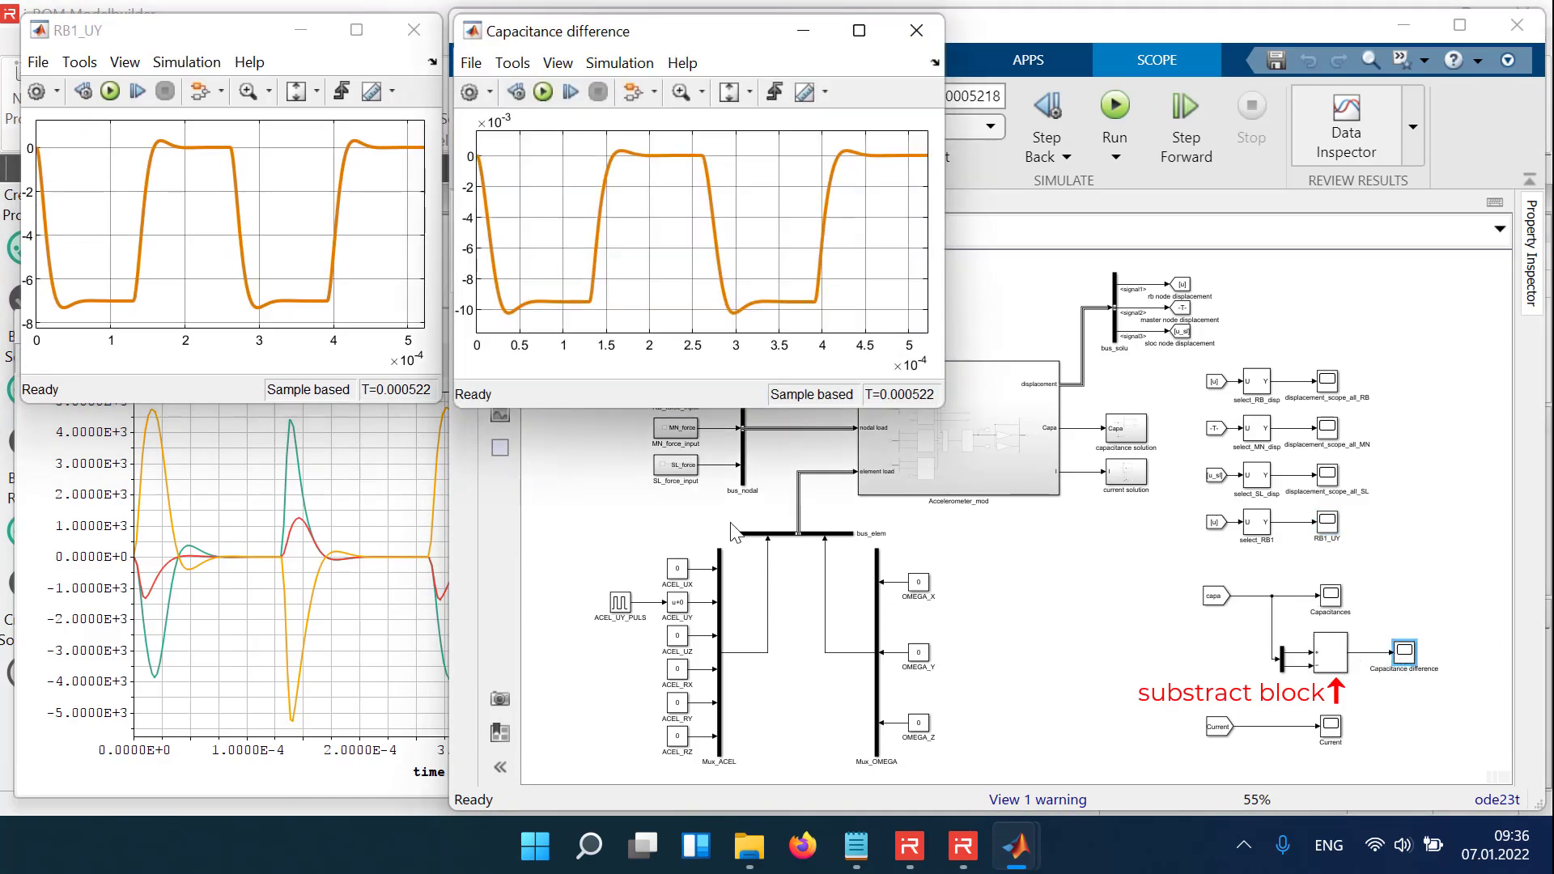